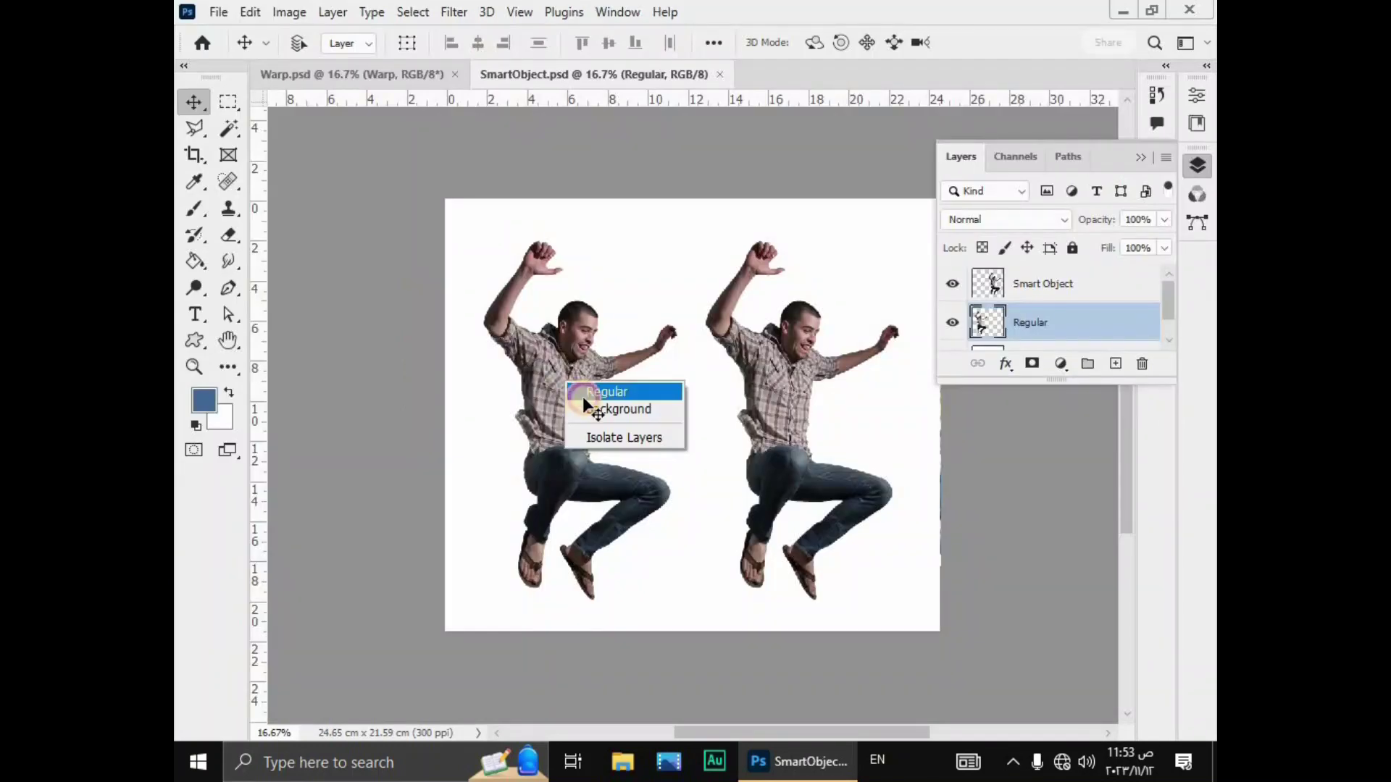
- Shrink the left jumping figure with Free Transform, then repeat the scaling with Transform Again
{"action": "key", "text": "ctrl+t"}
{"action": "left_click_drag", "start_coordinate": [483, 239], "coordinate": [535, 337]}
{"action": "key", "text": "Return"}
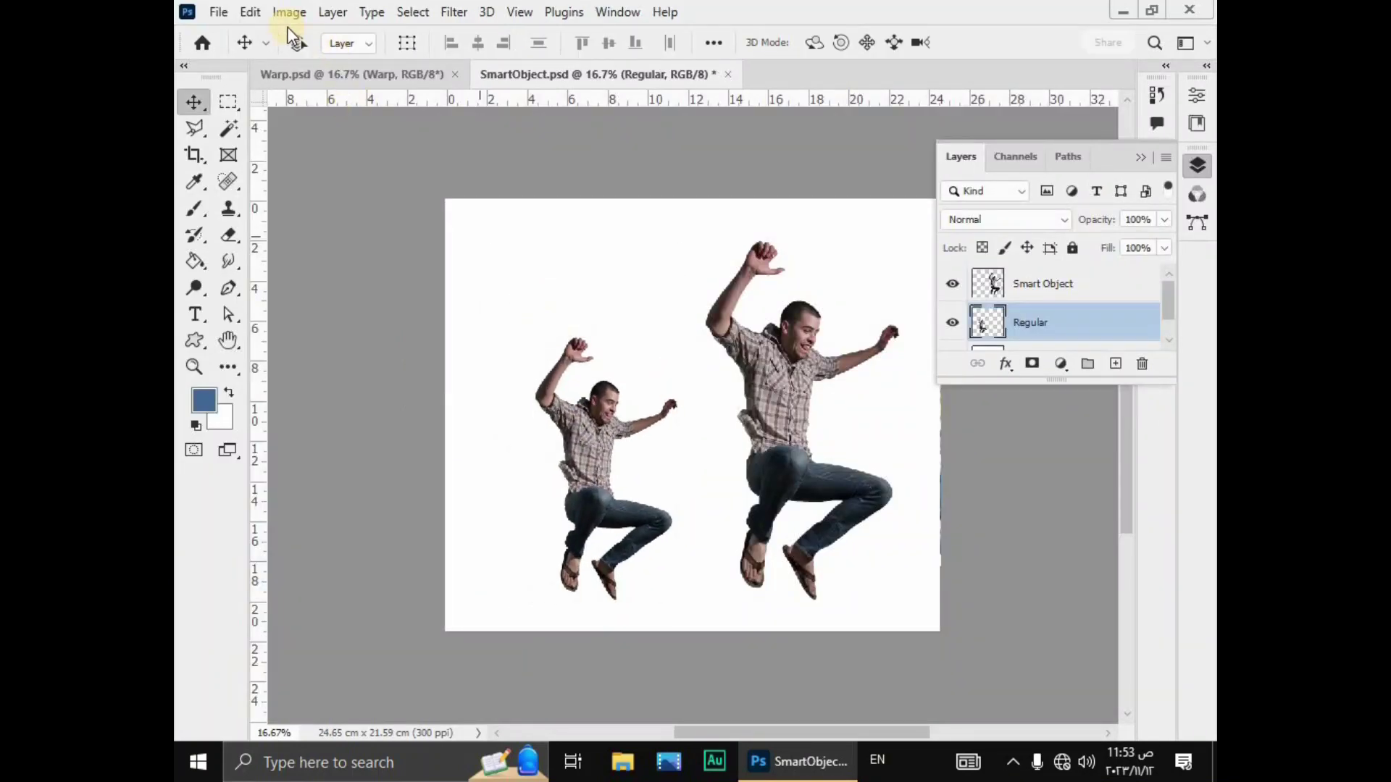
{"action": "left_click", "coordinate": [250, 11]}
{"action": "mouse_move", "coordinate": [314, 355]}
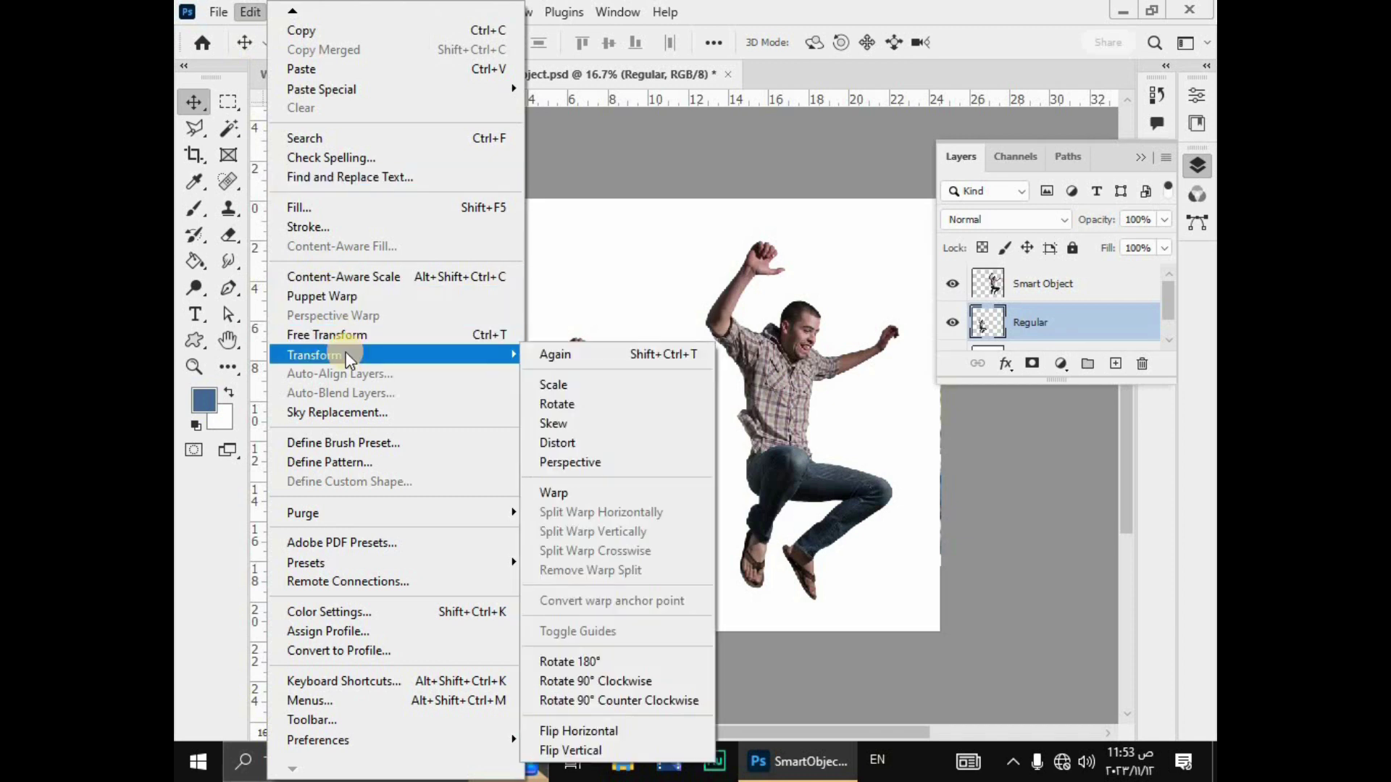
{"action": "left_click", "coordinate": [551, 359]}
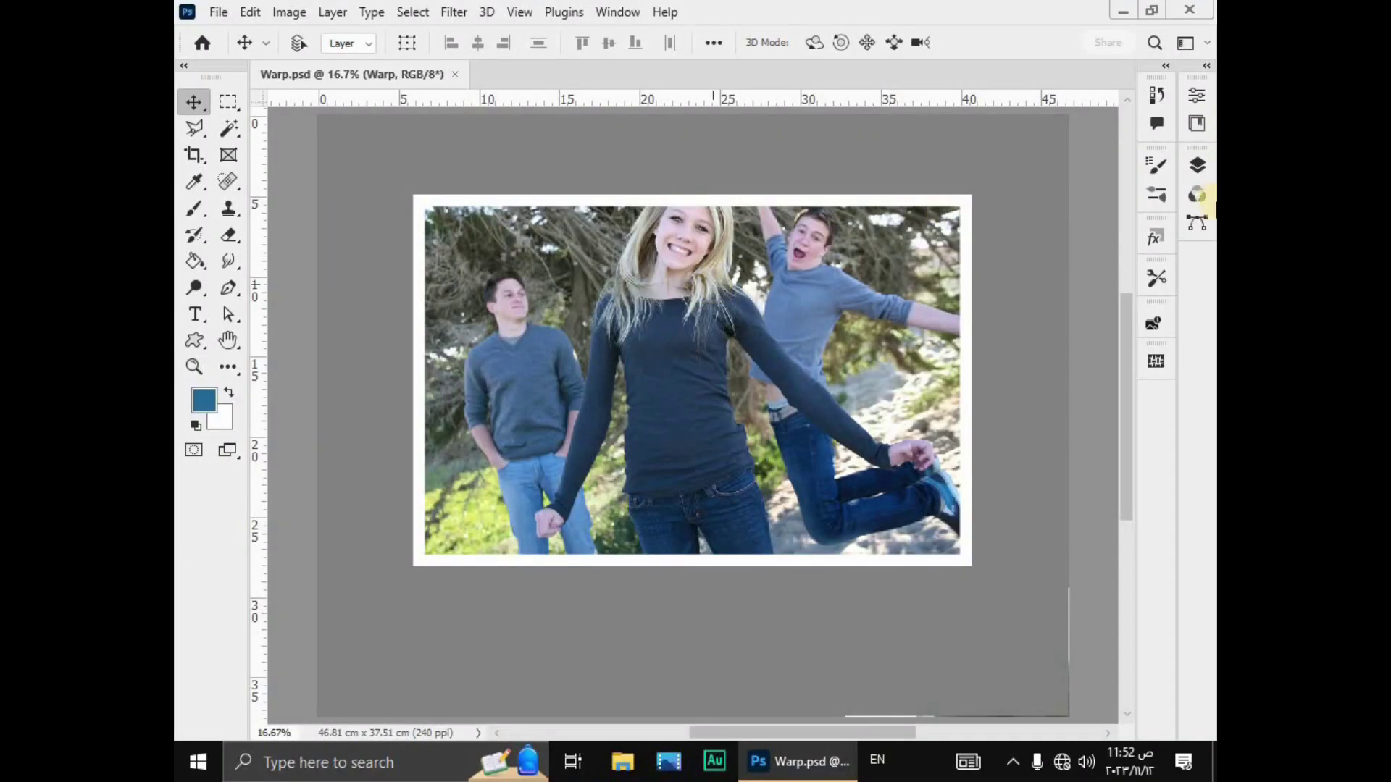
- Show the Layers panel and browse the Edit > Transform commands without applying any
{"action": "left_click", "coordinate": [1198, 168]}
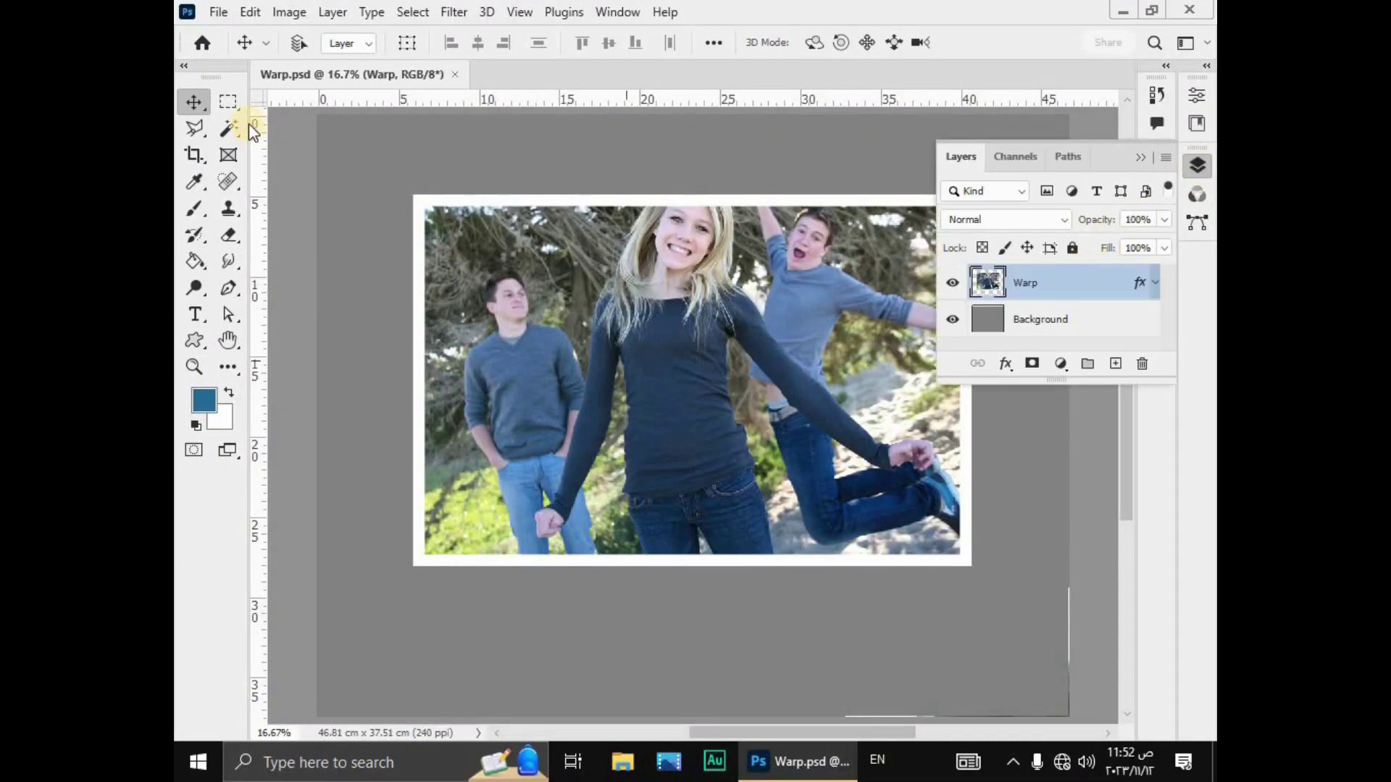
{"action": "left_click", "coordinate": [250, 11]}
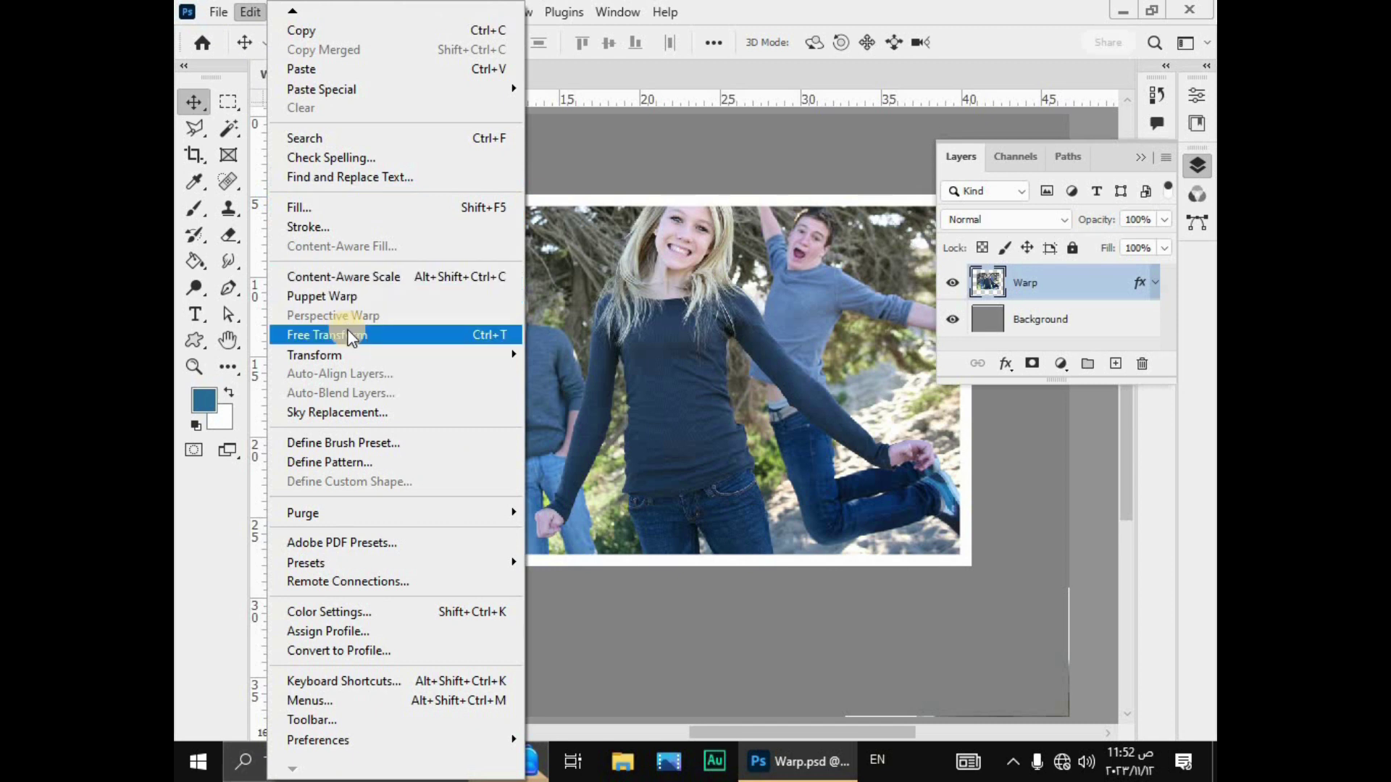
{"action": "mouse_move", "coordinate": [326, 355]}
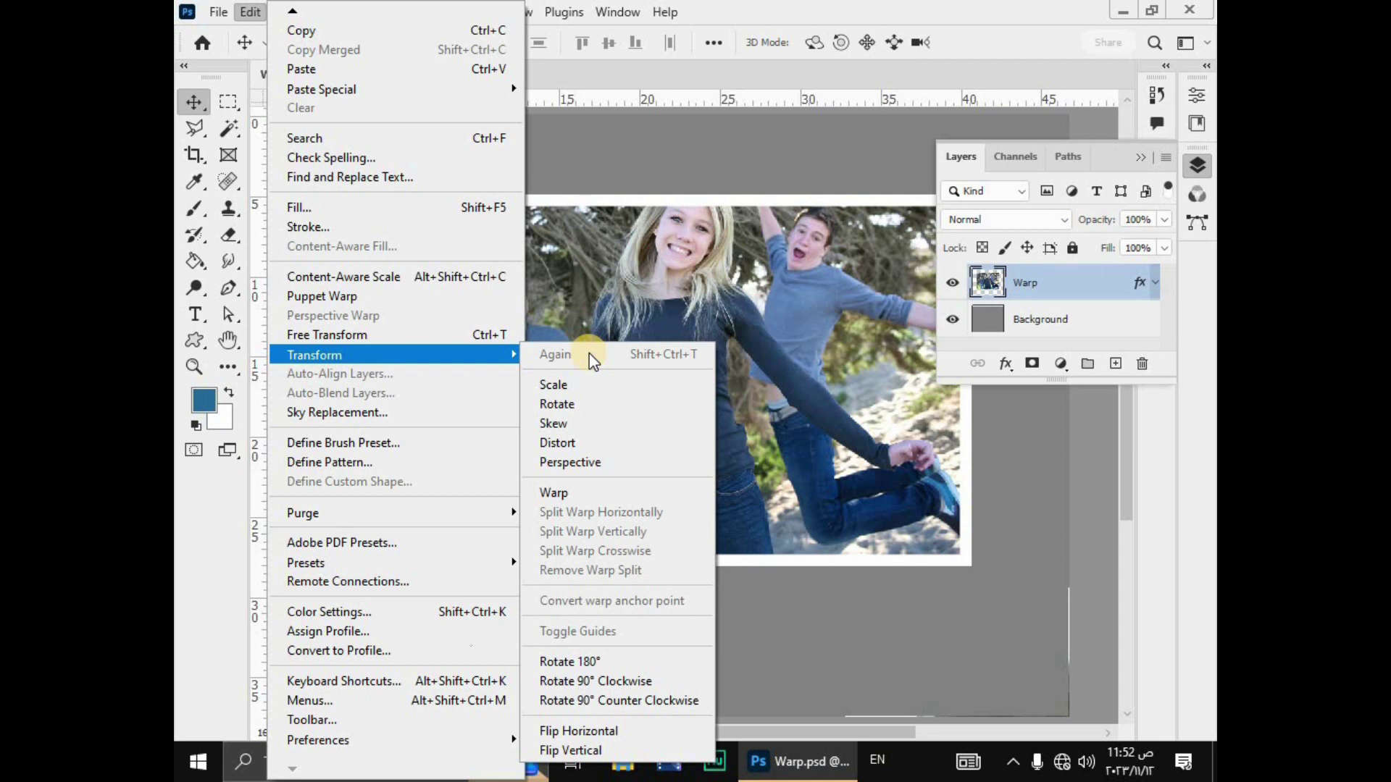
{"action": "left_click", "coordinate": [689, 516]}
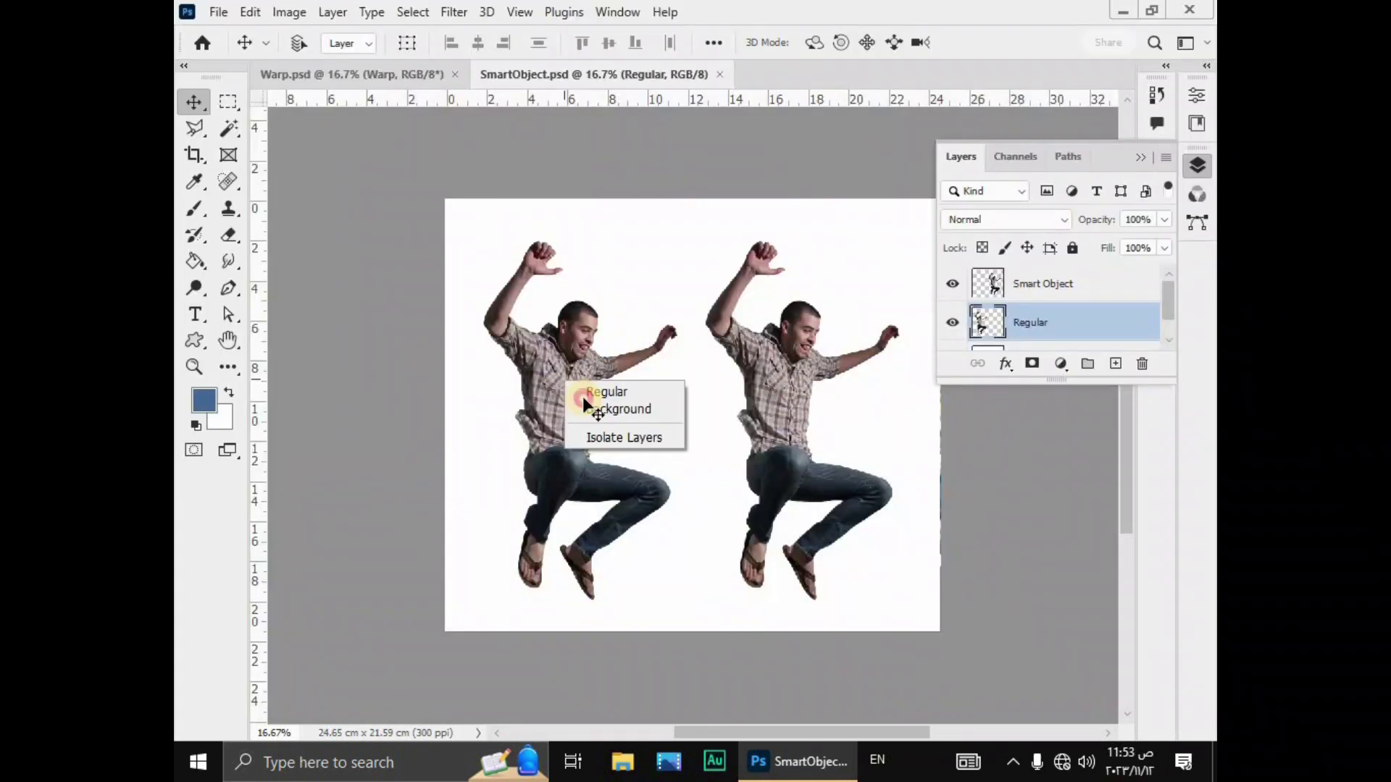
- Select the Regular layer's left figure, shrink it, and repeat the scaling with Transform Again
{"action": "left_click", "coordinate": [582, 397]}
{"action": "key", "text": "ctrl+t"}
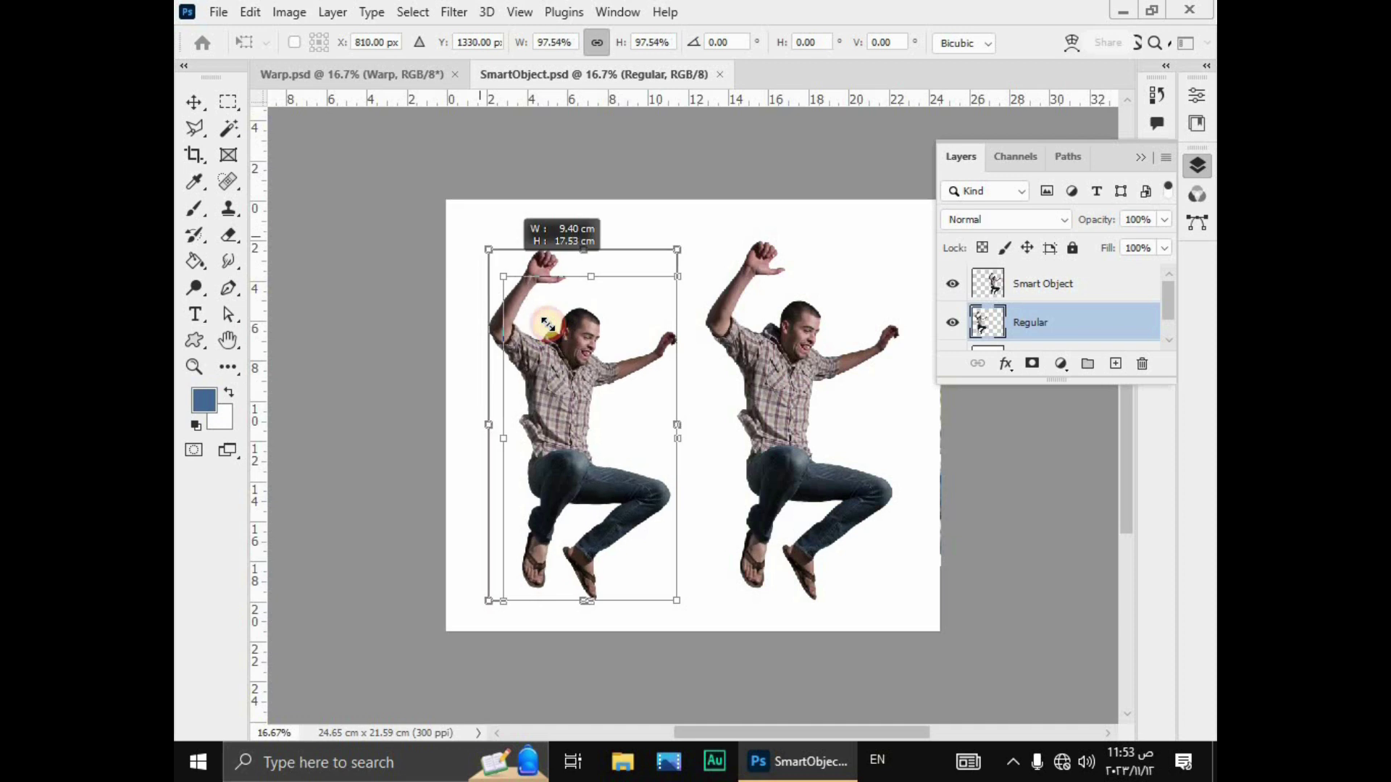
{"action": "left_click_drag", "start_coordinate": [502, 261], "coordinate": [545, 323]}
{"action": "key", "text": "Return"}
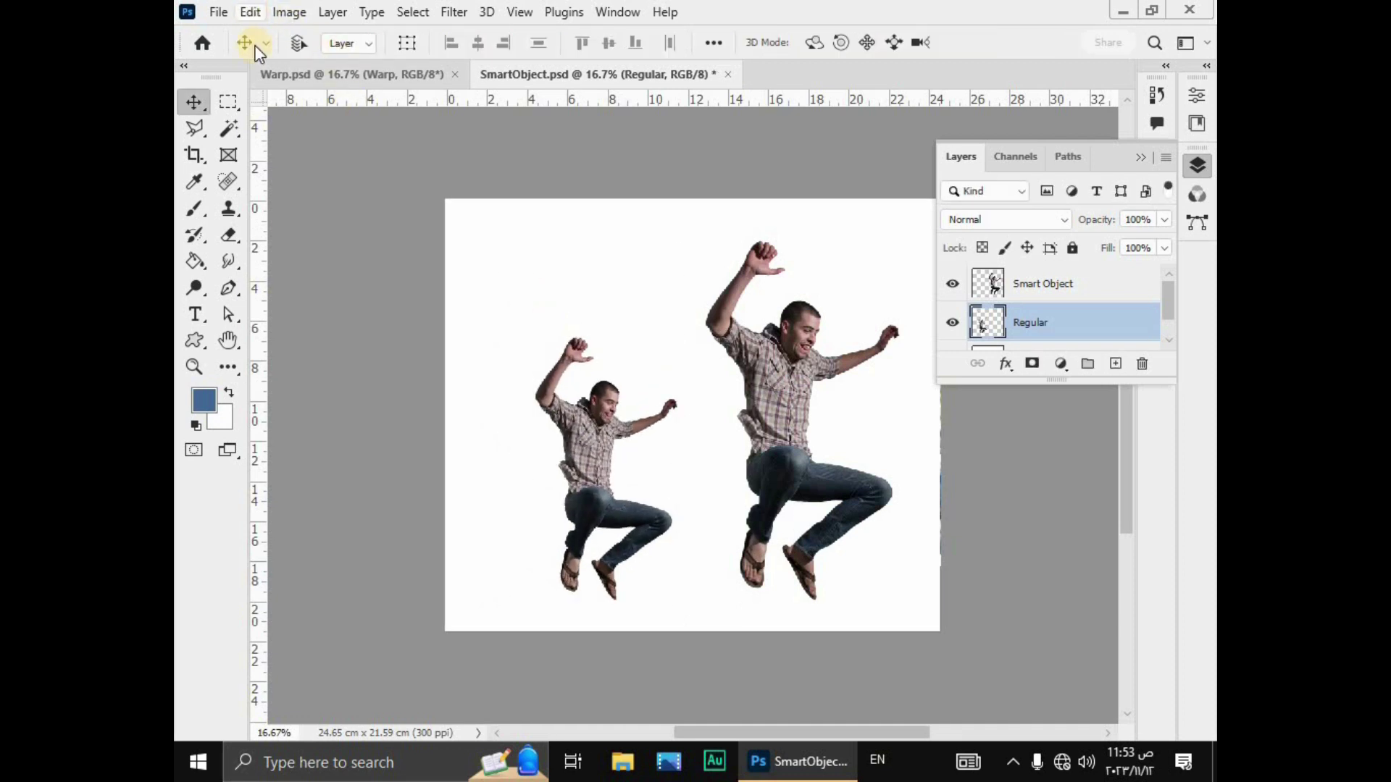
{"action": "left_click", "coordinate": [250, 12]}
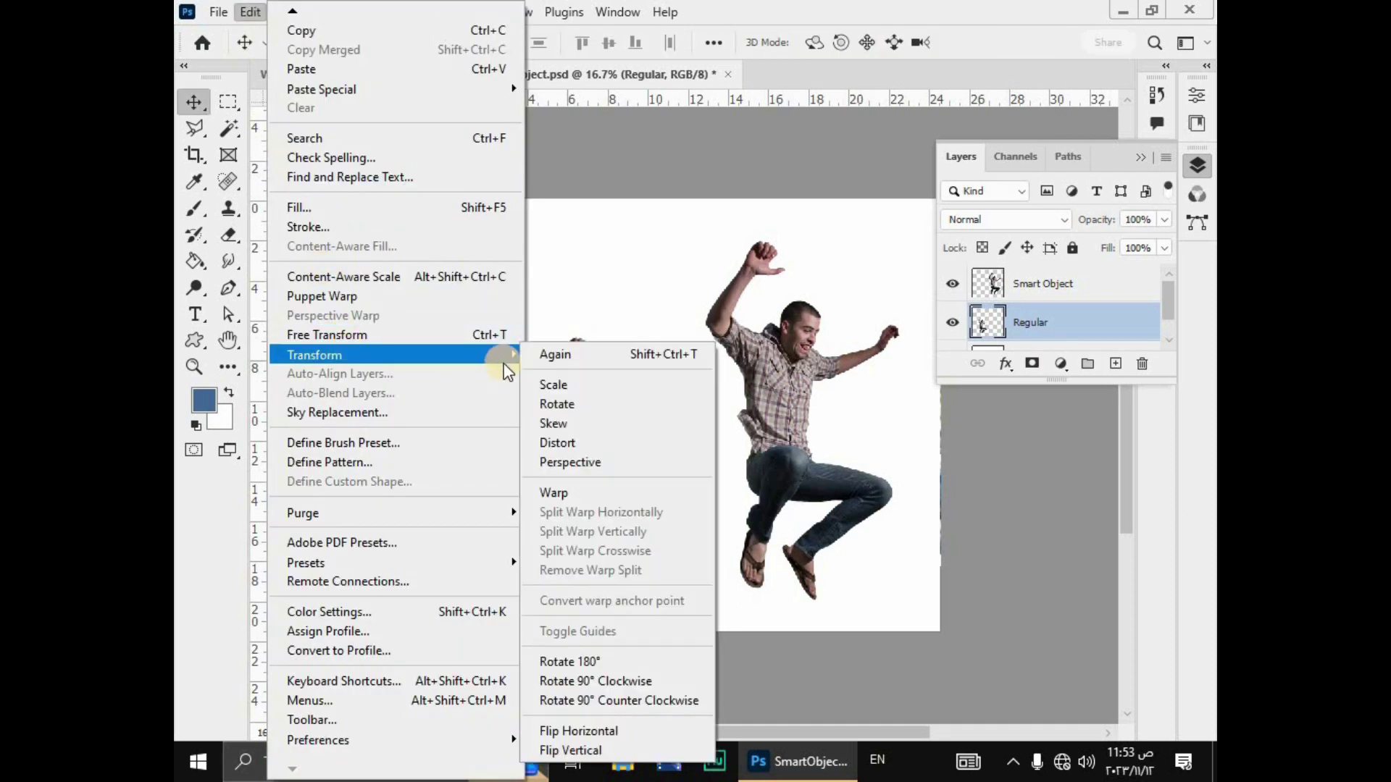
{"action": "left_click", "coordinate": [551, 358]}
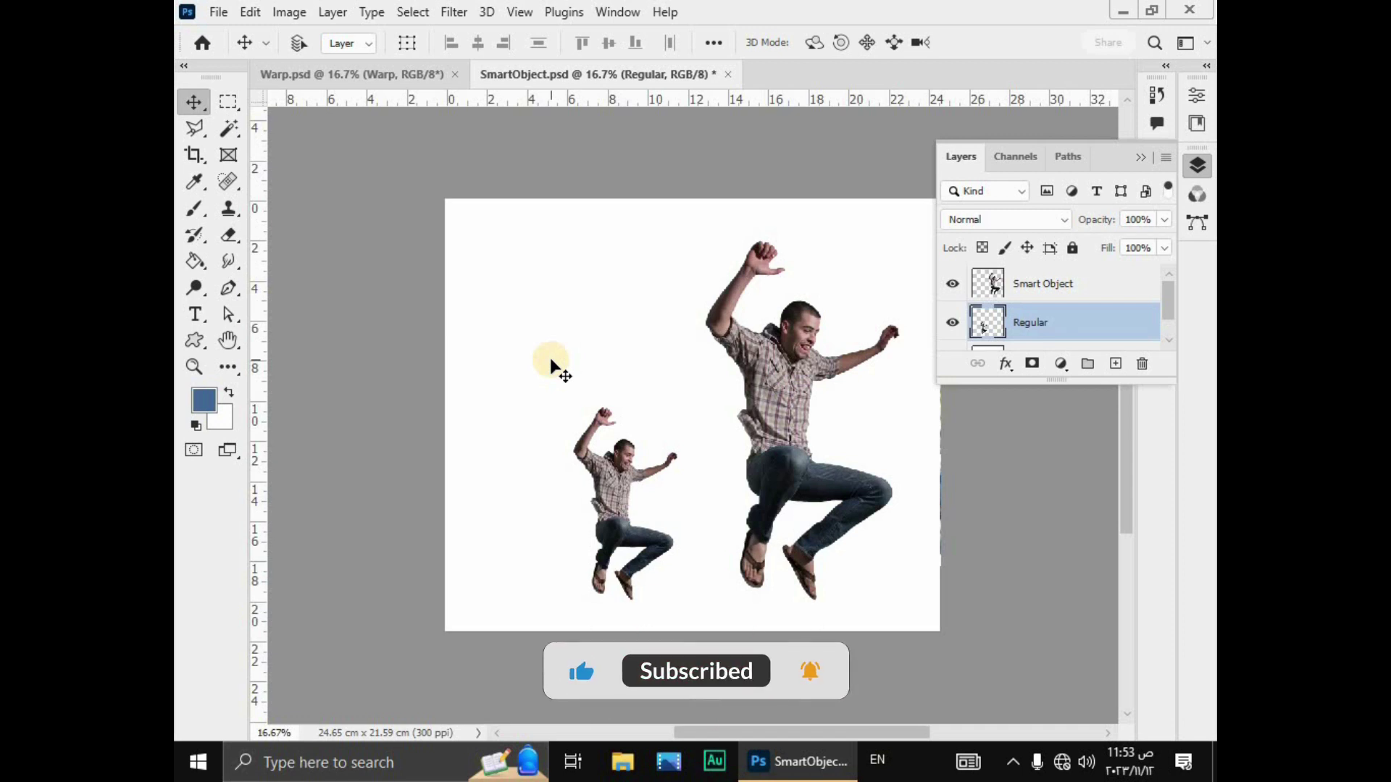
- Back in SmartObject.psd, enlarge the small figure to about 152% with Transform > Scale
{"action": "left_click", "coordinate": [384, 75]}
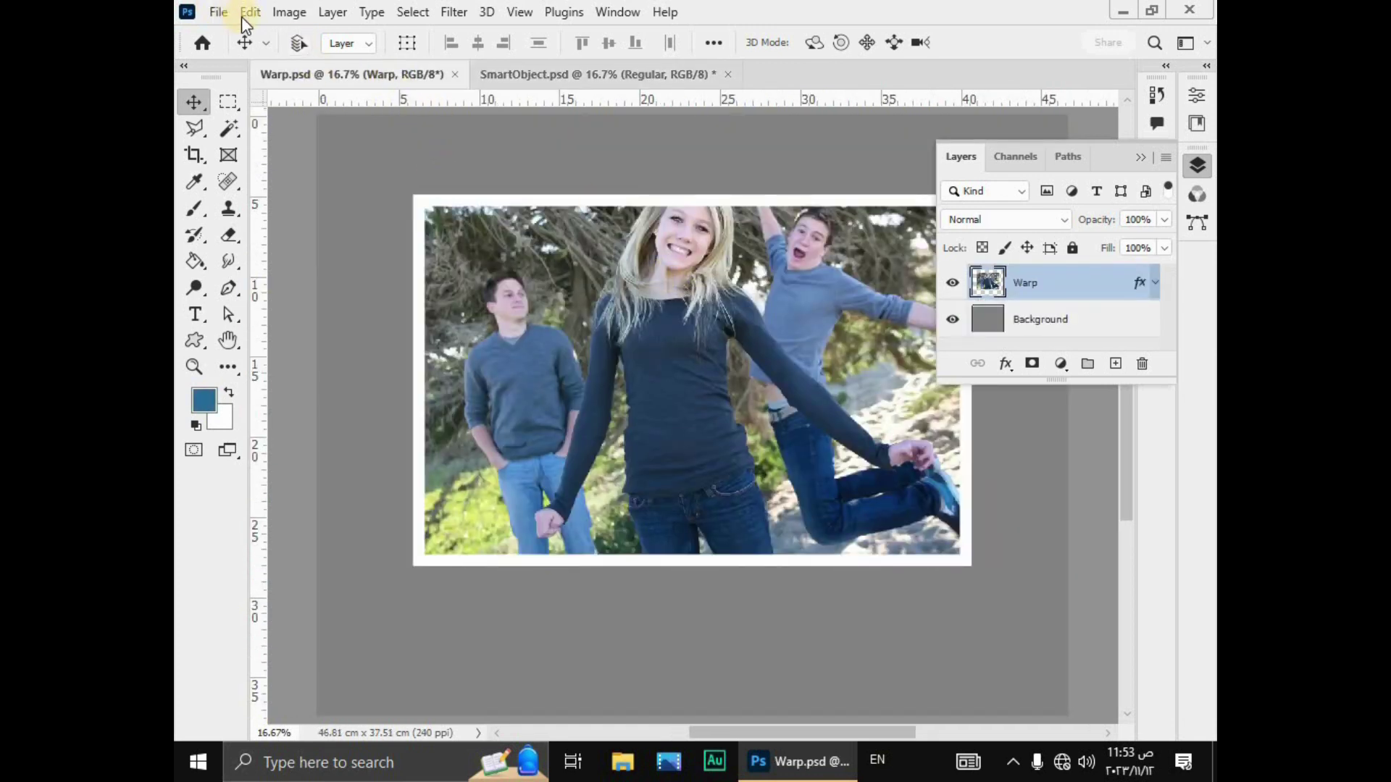
{"action": "left_click", "coordinate": [246, 13]}
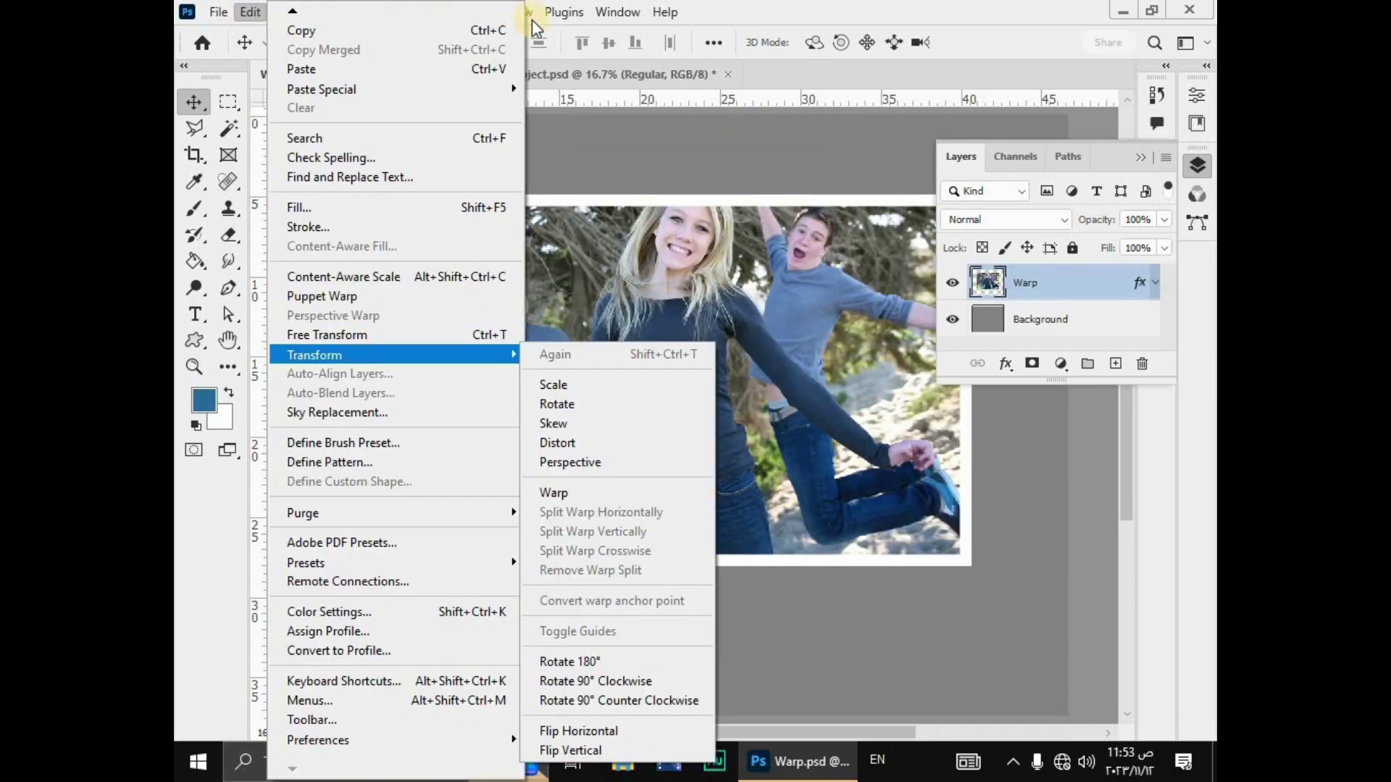
{"action": "left_click", "coordinate": [617, 11]}
{"action": "left_click", "coordinate": [1035, 8]}
{"action": "left_click", "coordinate": [672, 68]}
{"action": "left_click", "coordinate": [250, 13]}
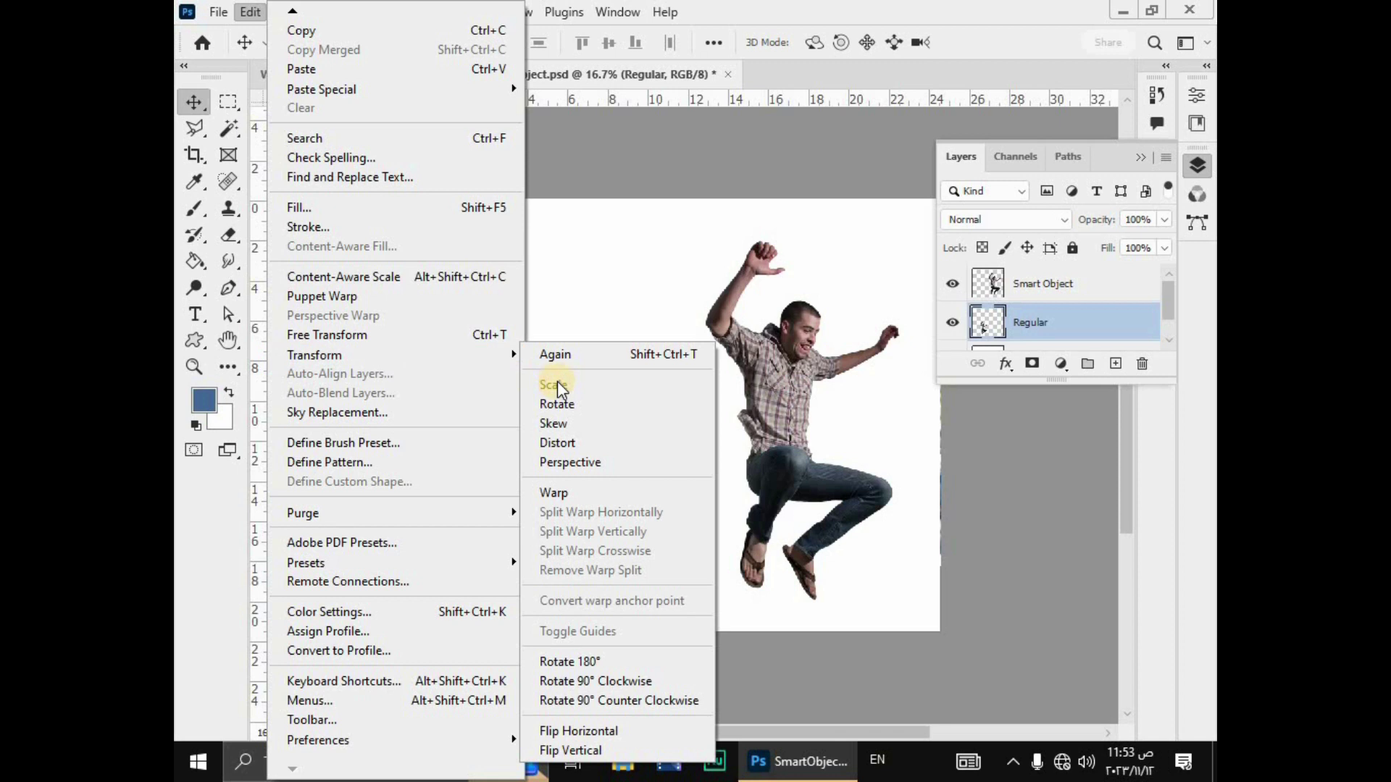
{"action": "left_click", "coordinate": [557, 384]}
{"action": "left_click_drag", "start_coordinate": [577, 411], "coordinate": [507, 322]}
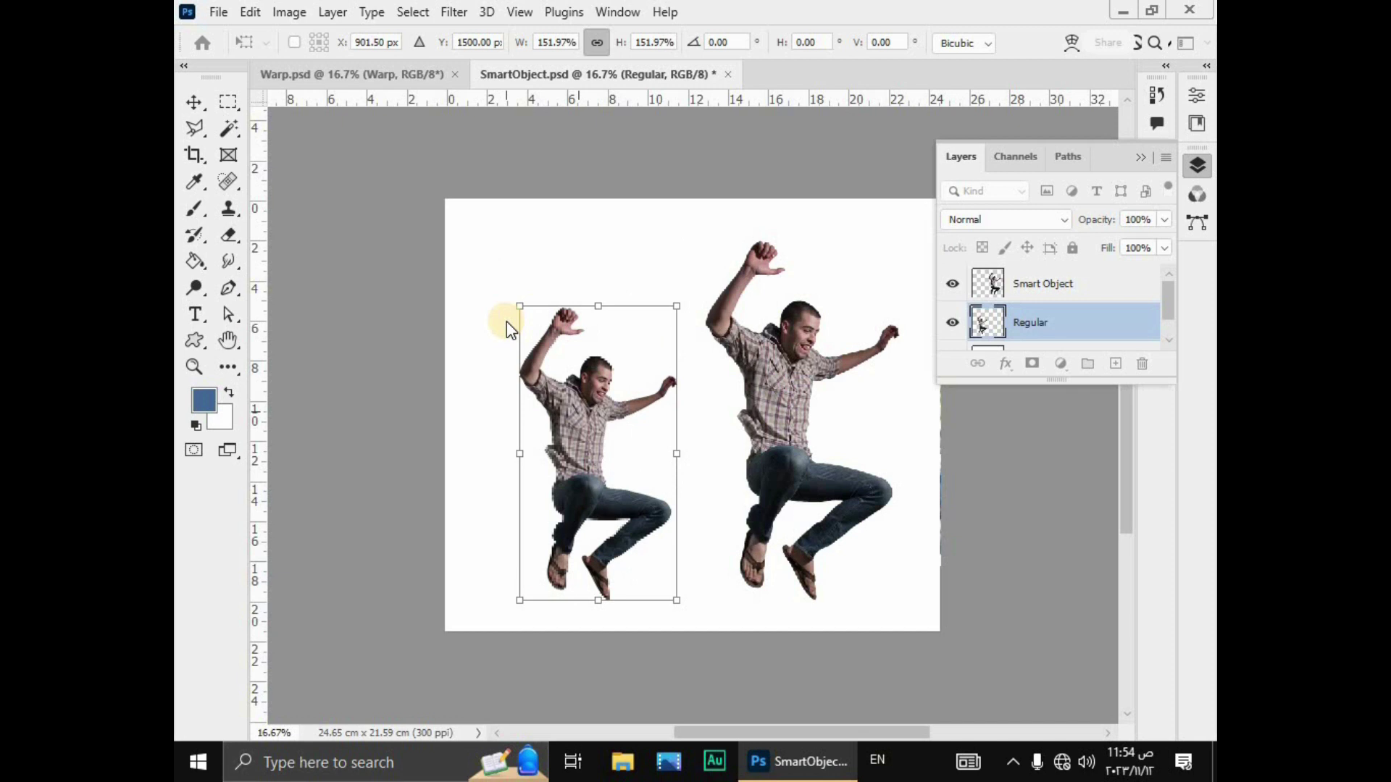
- Rotate the figure, then bring it back to nearly upright at about -0.25°
{"action": "left_click", "coordinate": [250, 12]}
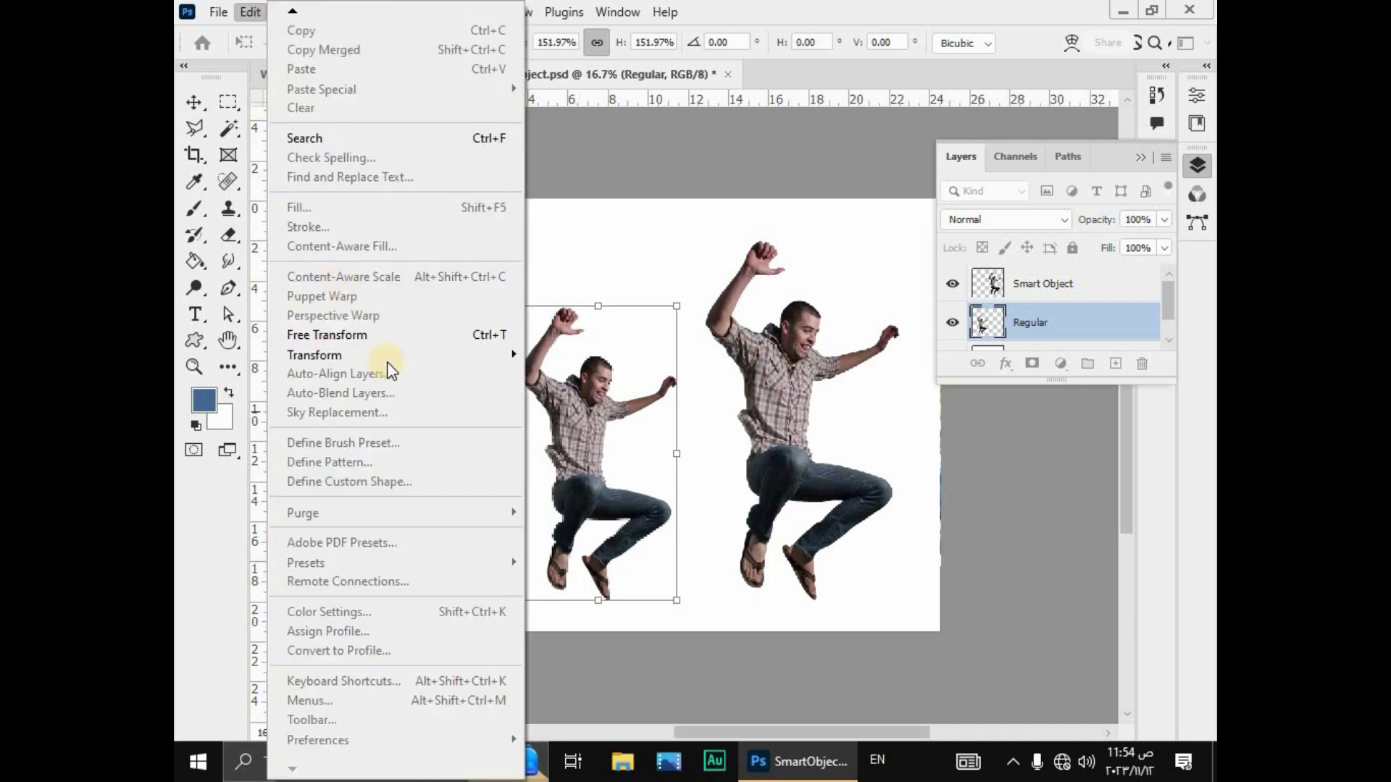
{"action": "mouse_move", "coordinate": [315, 355]}
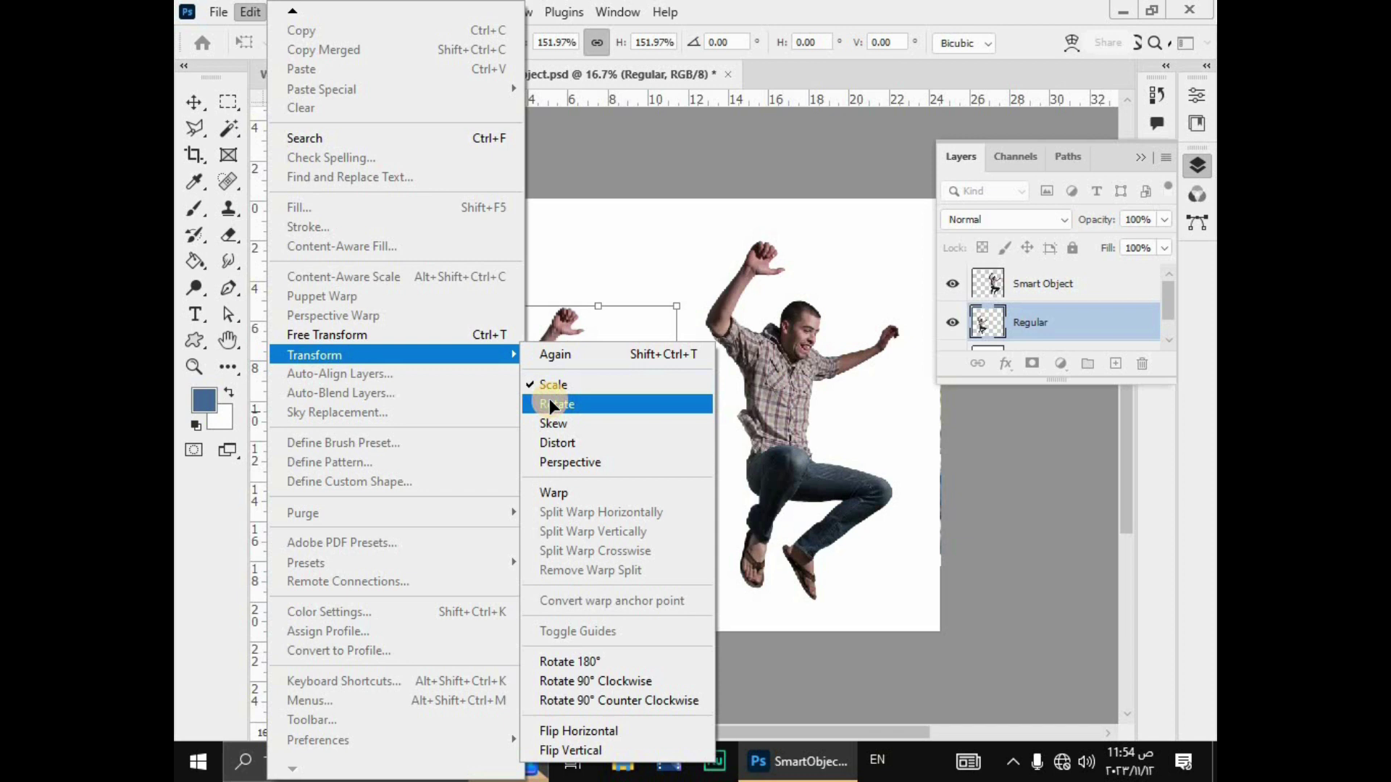
{"action": "left_click", "coordinate": [549, 403]}
{"action": "mouse_move", "coordinate": [755, 376]}
{"action": "left_mouse_down"}
{"action": "mouse_move", "coordinate": [638, 306]}
{"action": "mouse_move", "coordinate": [657, 324]}
{"action": "left_mouse_up"}
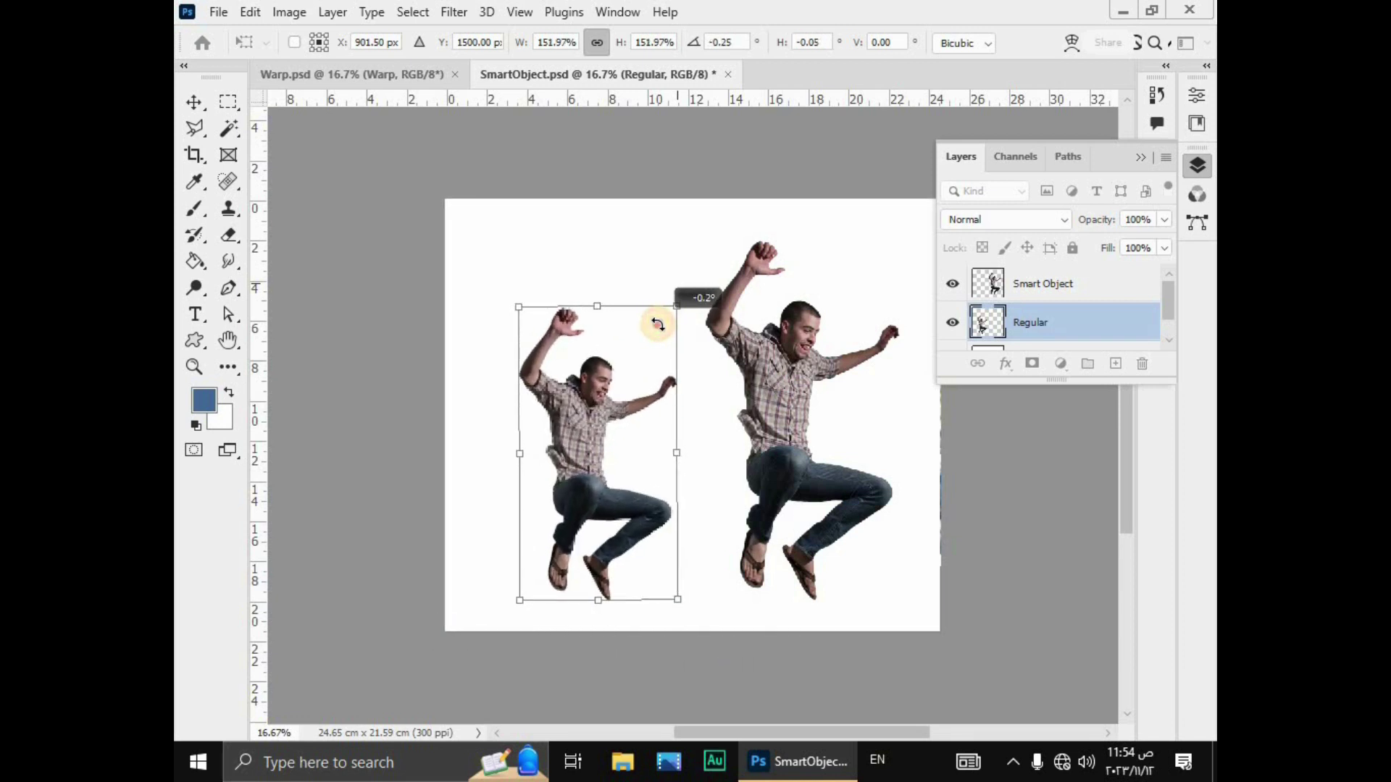
{"action": "left_click_drag", "start_coordinate": [657, 325], "coordinate": [658, 330]}
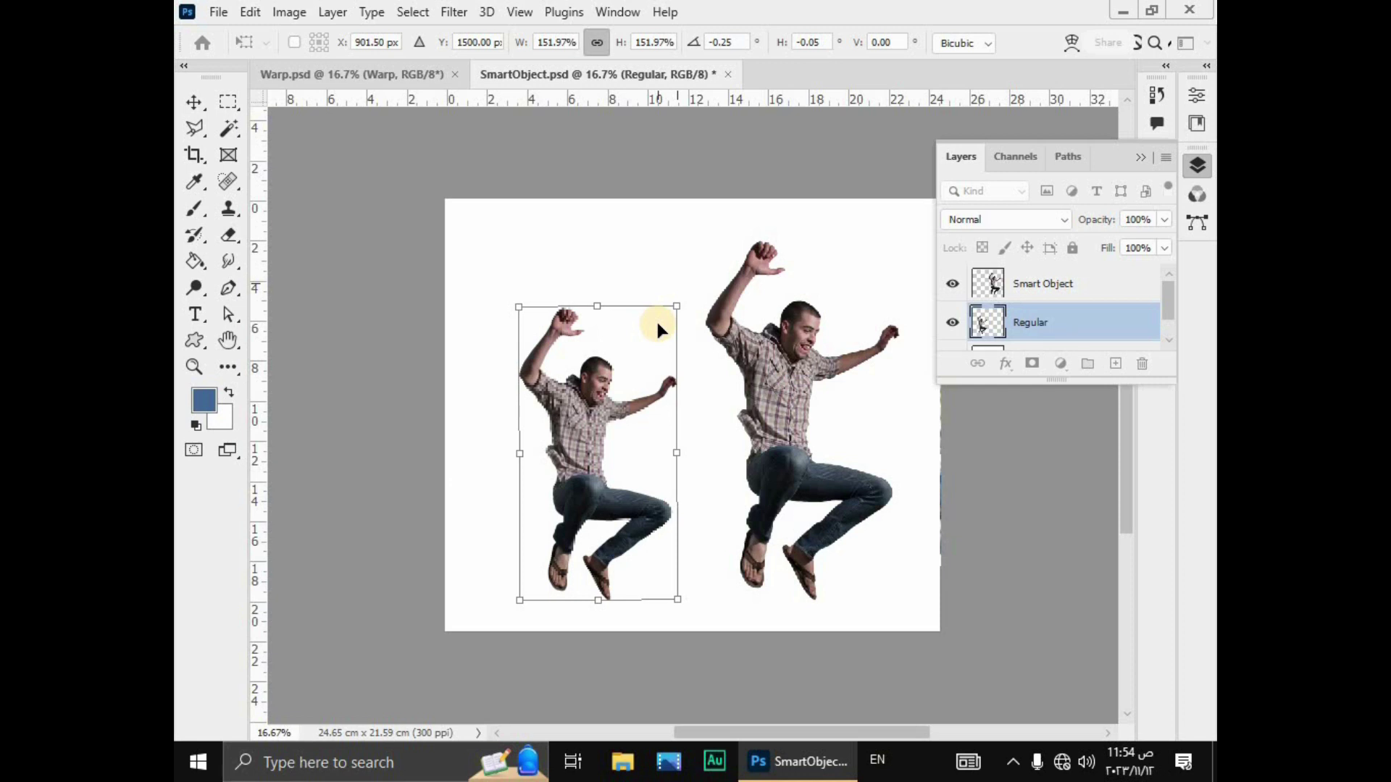
{"action": "right_click", "coordinate": [602, 404]}
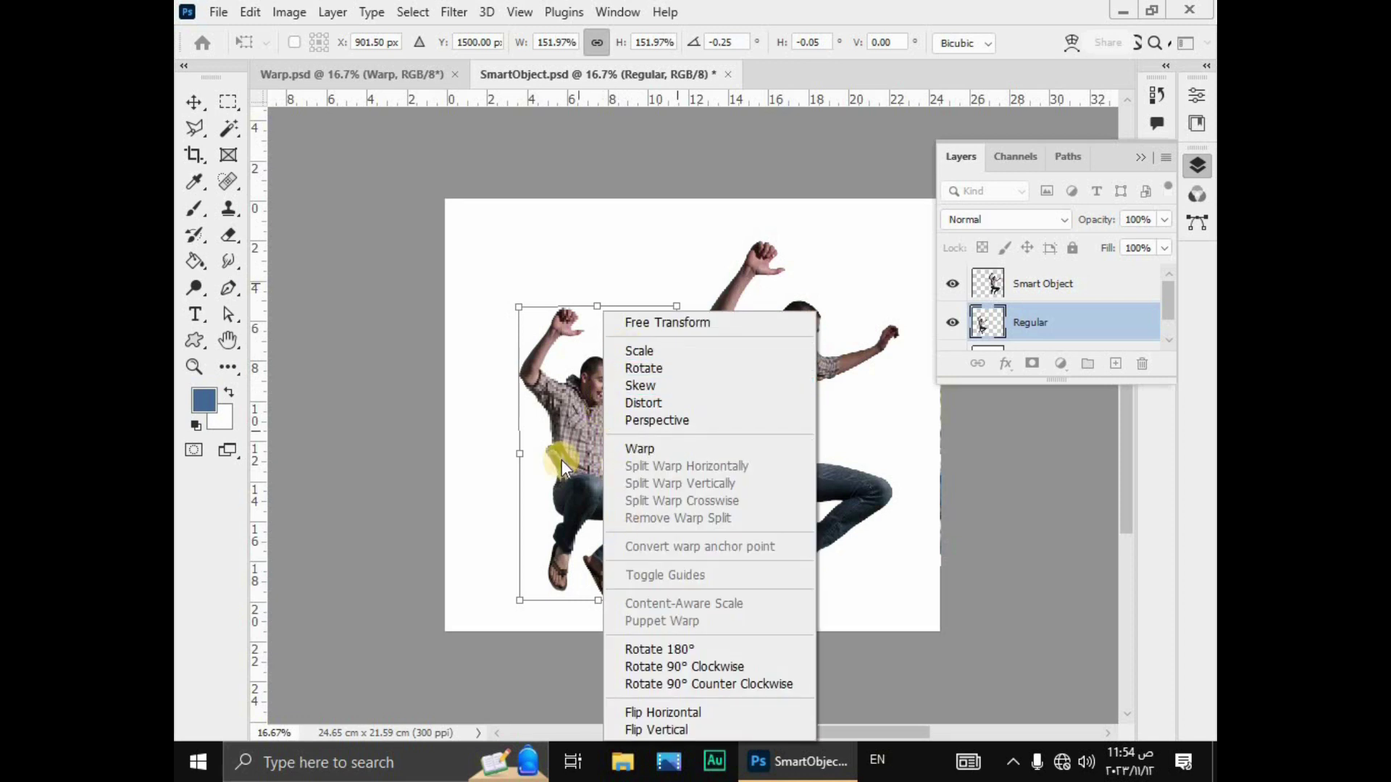
{"action": "left_click", "coordinate": [568, 402]}
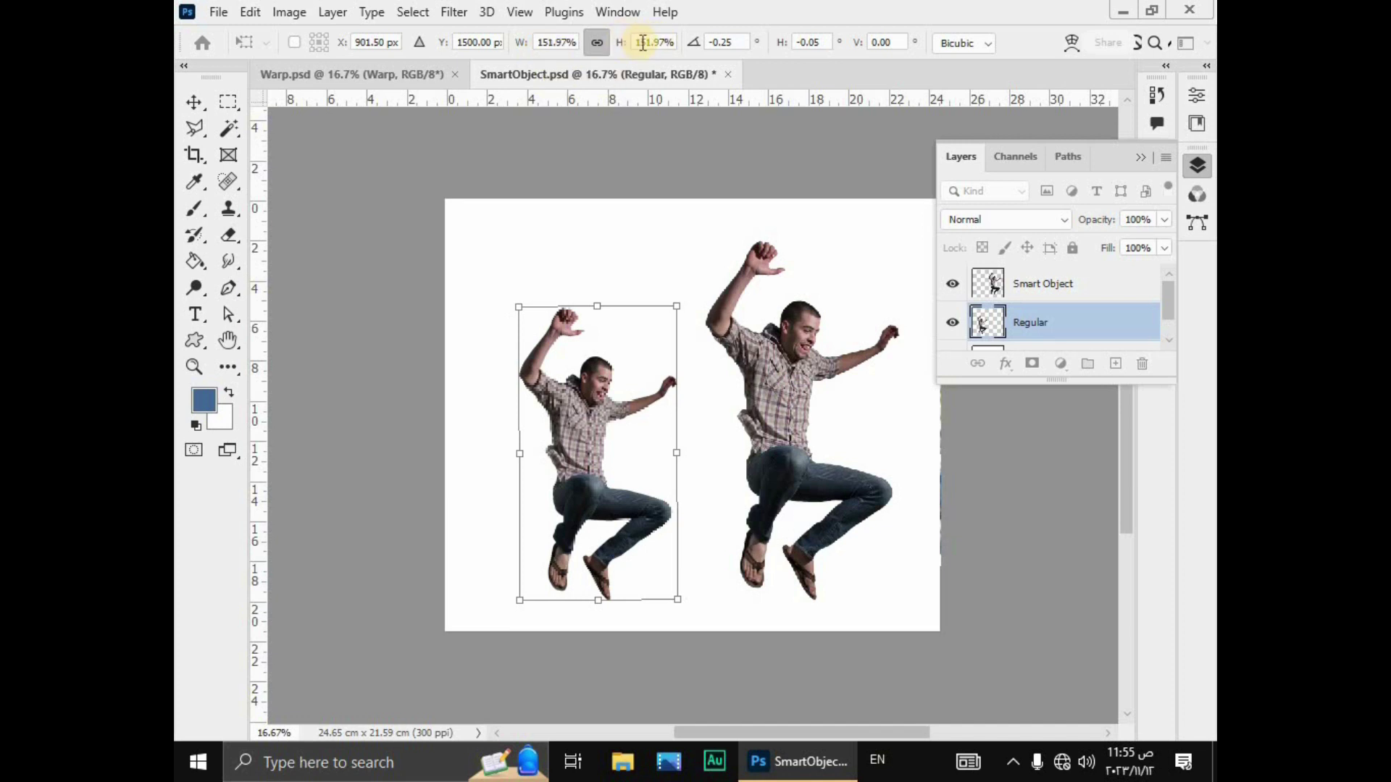
- Keep proportions linked, set the angle to 0.70°, and show the reference point
{"action": "left_click", "coordinate": [599, 44]}
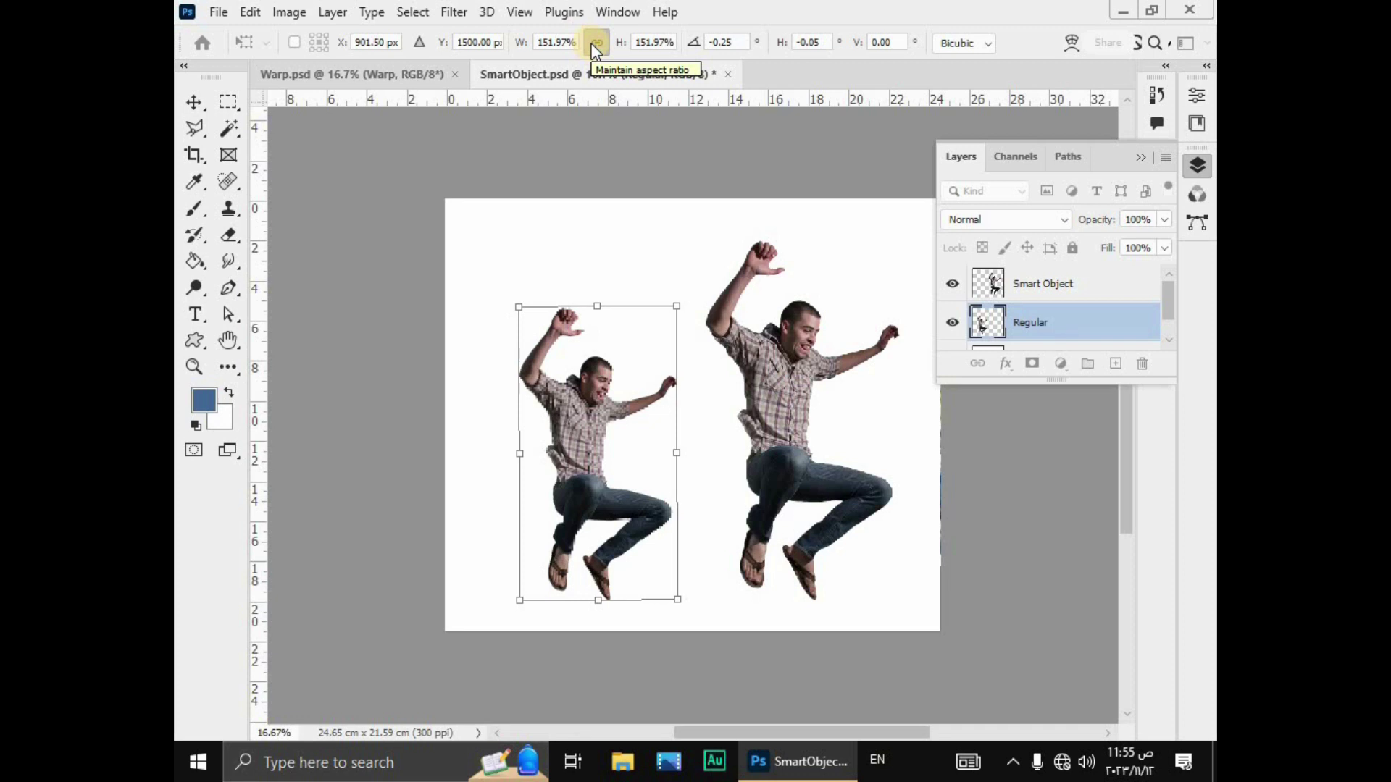
{"action": "left_click", "coordinate": [594, 44]}
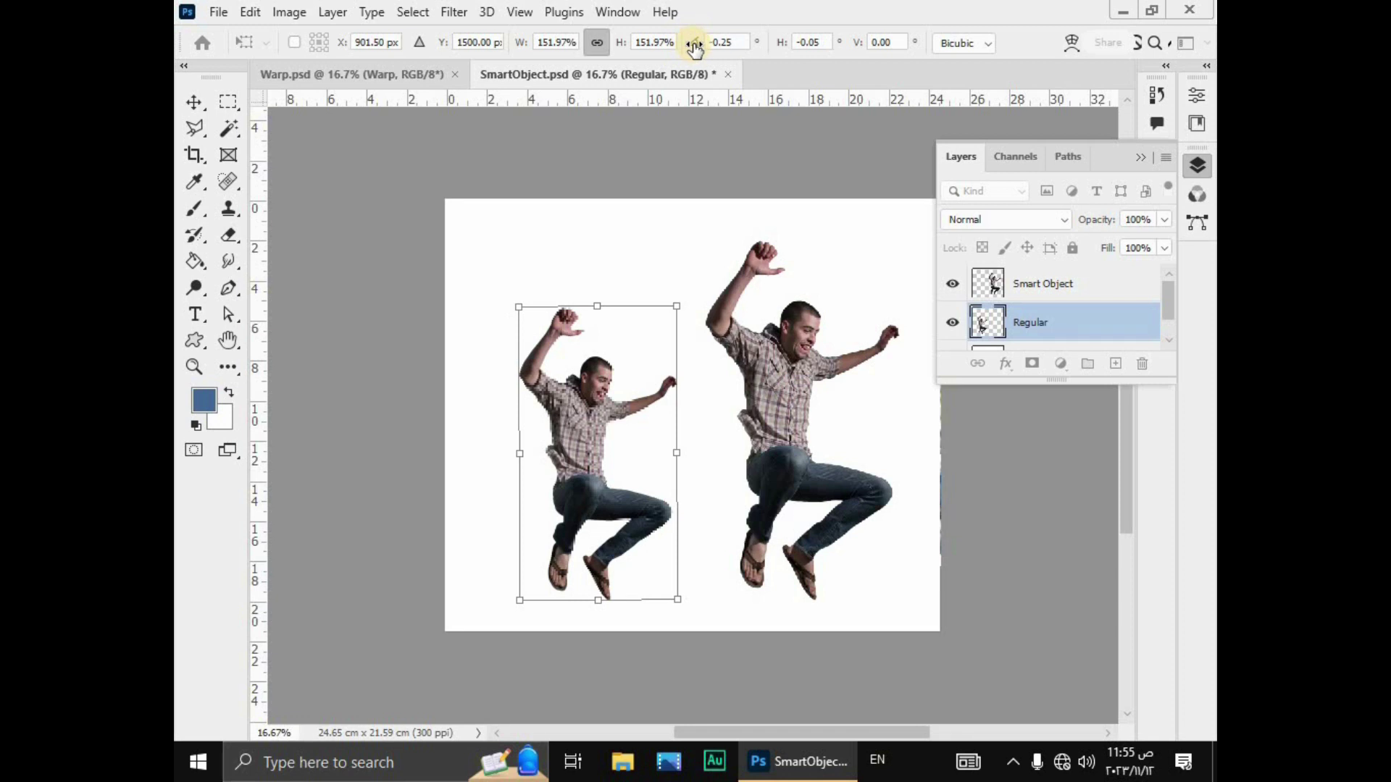
{"action": "mouse_move", "coordinate": [694, 47]}
{"action": "left_mouse_down"}
{"action": "mouse_move", "coordinate": [938, 67]}
{"action": "mouse_move", "coordinate": [792, 56]}
{"action": "mouse_move", "coordinate": [795, 75]}
{"action": "left_mouse_up"}
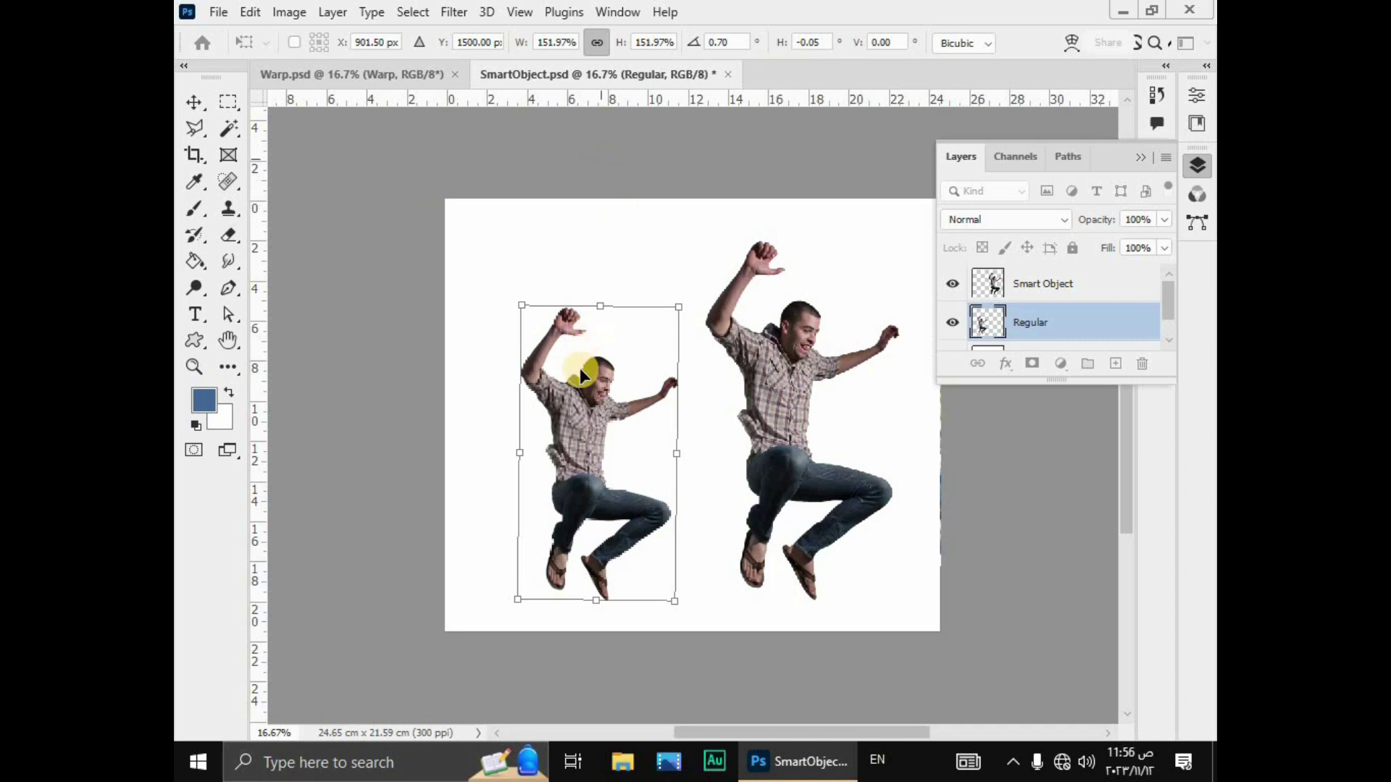
{"action": "left_click", "coordinate": [295, 42]}
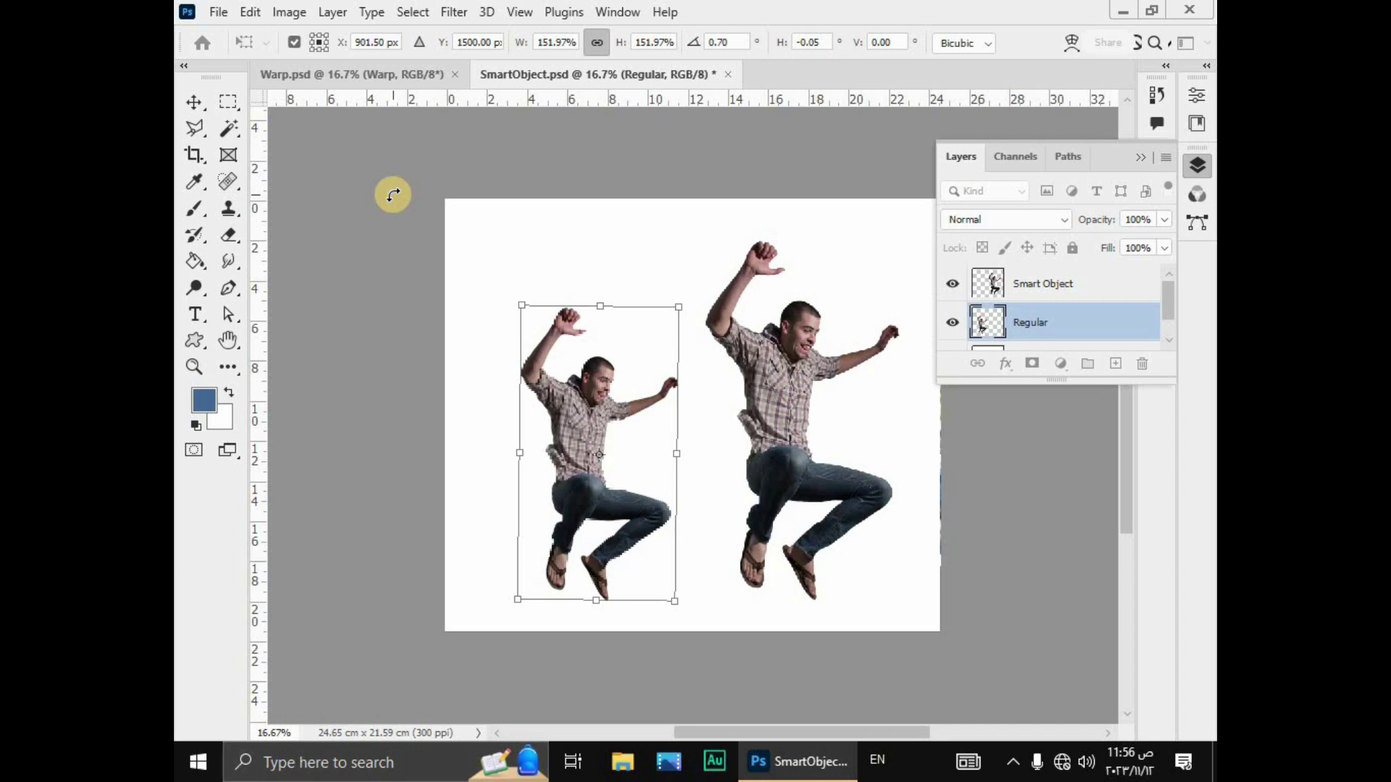
- Rotate the figure around its centre, then its top-left and bottom-right reference points
{"action": "mouse_move", "coordinate": [453, 423]}
{"action": "left_mouse_down"}
{"action": "mouse_move", "coordinate": [546, 304]}
{"action": "mouse_move", "coordinate": [428, 366]}
{"action": "mouse_move", "coordinate": [475, 341]}
{"action": "mouse_move", "coordinate": [467, 352]}
{"action": "left_mouse_up"}
{"action": "left_click", "coordinate": [313, 38]}
{"action": "mouse_move", "coordinate": [434, 347]}
{"action": "left_mouse_down"}
{"action": "mouse_move", "coordinate": [465, 227]}
{"action": "mouse_move", "coordinate": [488, 211]}
{"action": "mouse_move", "coordinate": [423, 314]}
{"action": "mouse_move", "coordinate": [494, 254]}
{"action": "mouse_move", "coordinate": [528, 305]}
{"action": "mouse_move", "coordinate": [384, 236]}
{"action": "mouse_move", "coordinate": [342, 456]}
{"action": "mouse_move", "coordinate": [472, 500]}
{"action": "mouse_move", "coordinate": [323, 207]}
{"action": "left_mouse_up"}
{"action": "left_click", "coordinate": [326, 48]}
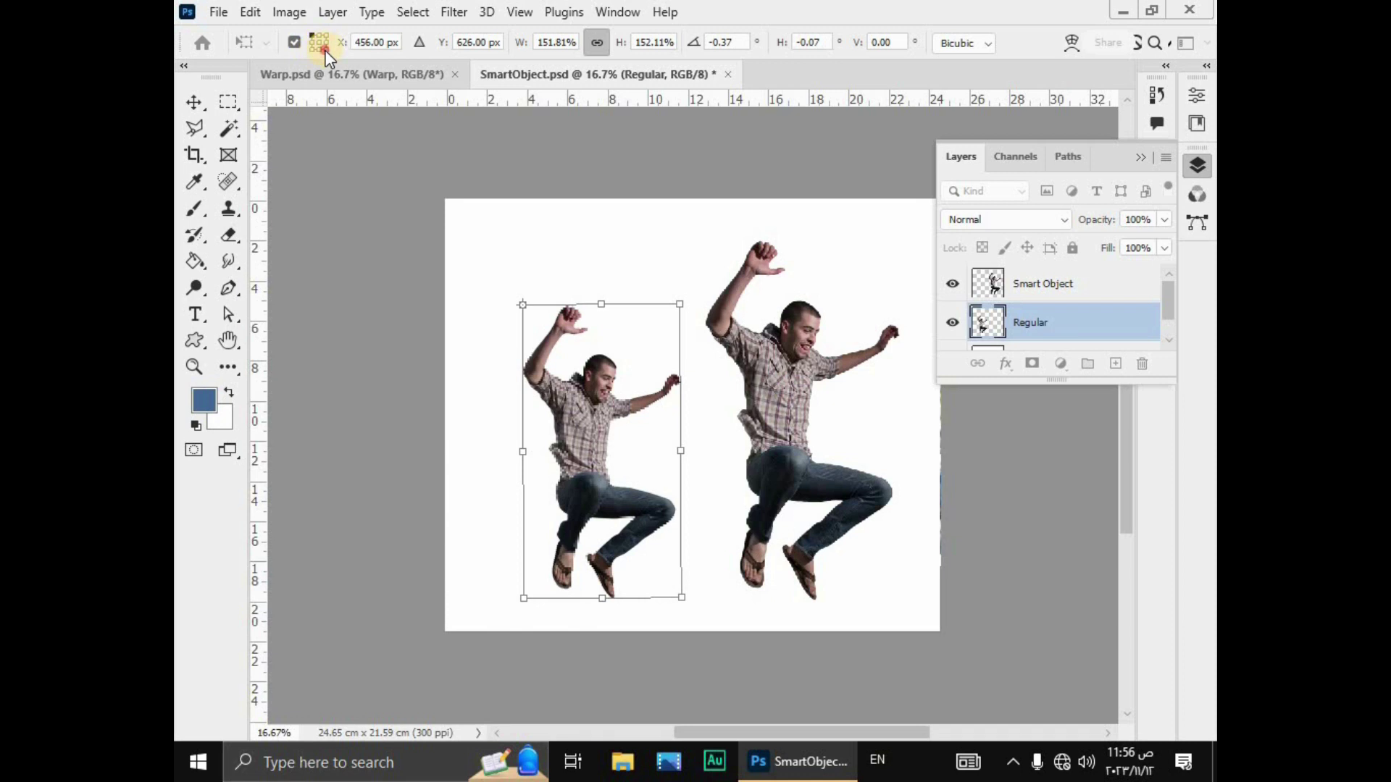
{"action": "mouse_move", "coordinate": [608, 199]}
{"action": "left_mouse_down"}
{"action": "mouse_move", "coordinate": [406, 295]}
{"action": "mouse_move", "coordinate": [590, 218]}
{"action": "mouse_move", "coordinate": [428, 298]}
{"action": "mouse_move", "coordinate": [546, 248]}
{"action": "mouse_move", "coordinate": [469, 295]}
{"action": "left_mouse_up"}
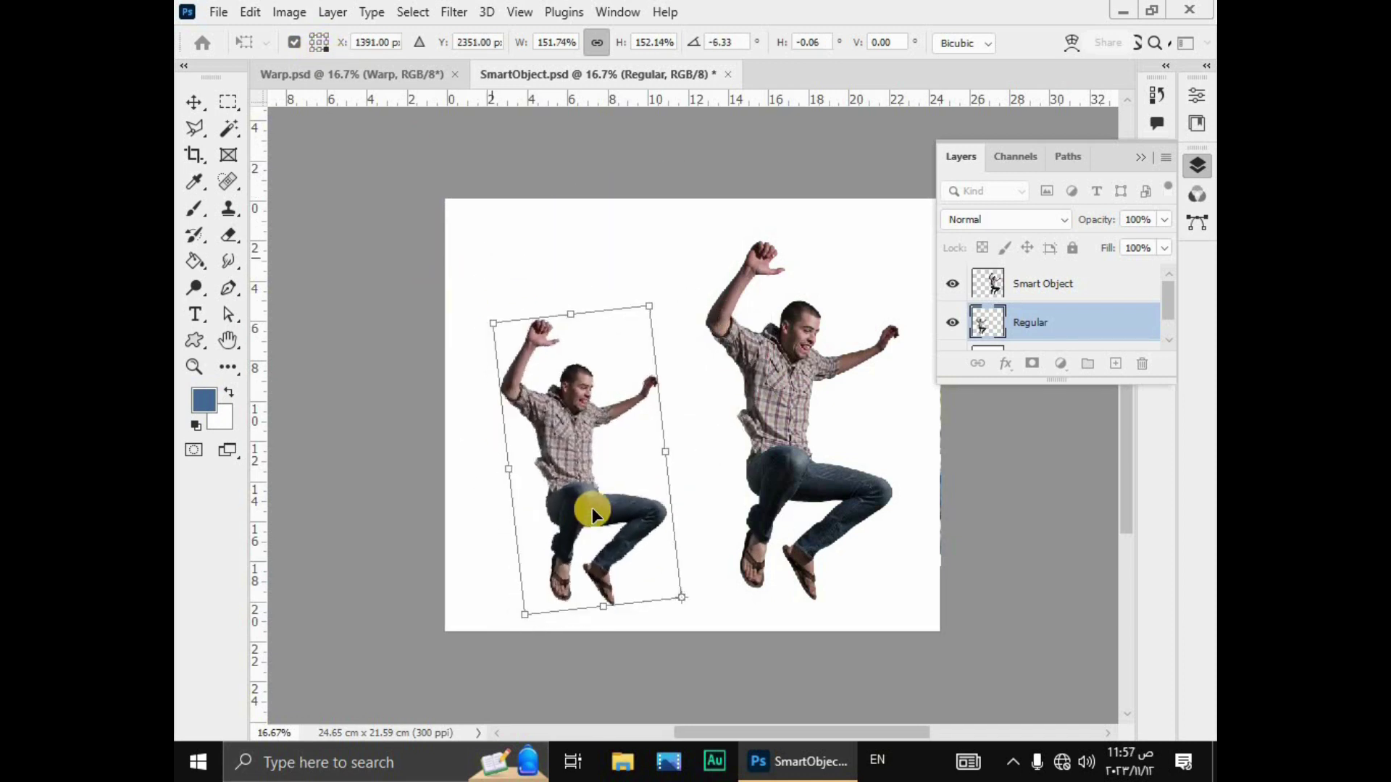
- Move the figure up and left, then rotate it around a shifted pivot to -2.79°
{"action": "left_click_drag", "start_coordinate": [642, 556], "coordinate": [619, 533]}
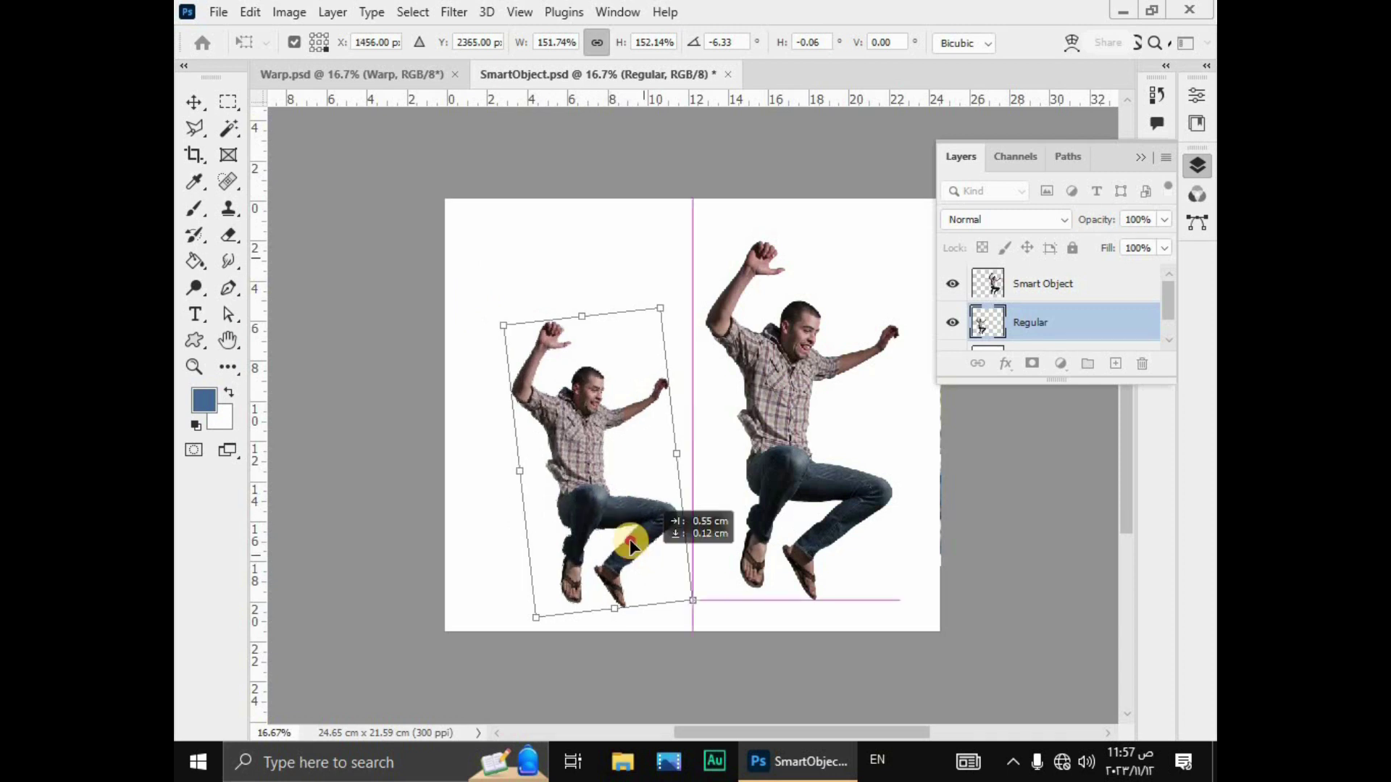
{"action": "left_click", "coordinate": [319, 44]}
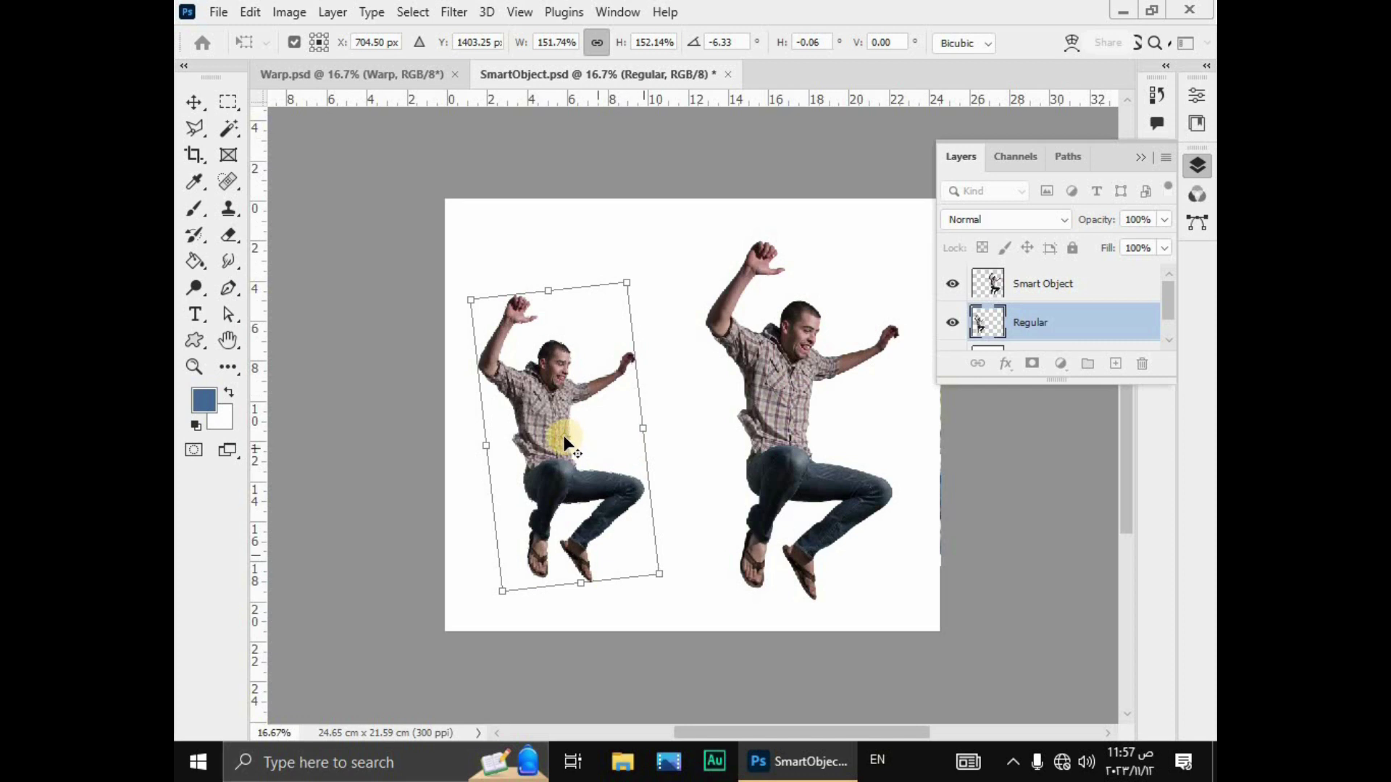
{"action": "left_click_drag", "start_coordinate": [580, 459], "coordinate": [624, 538]}
{"action": "mouse_move", "coordinate": [690, 609]}
{"action": "left_mouse_down"}
{"action": "mouse_move", "coordinate": [714, 574]}
{"action": "mouse_move", "coordinate": [685, 550]}
{"action": "mouse_move", "coordinate": [688, 564]}
{"action": "left_mouse_up"}
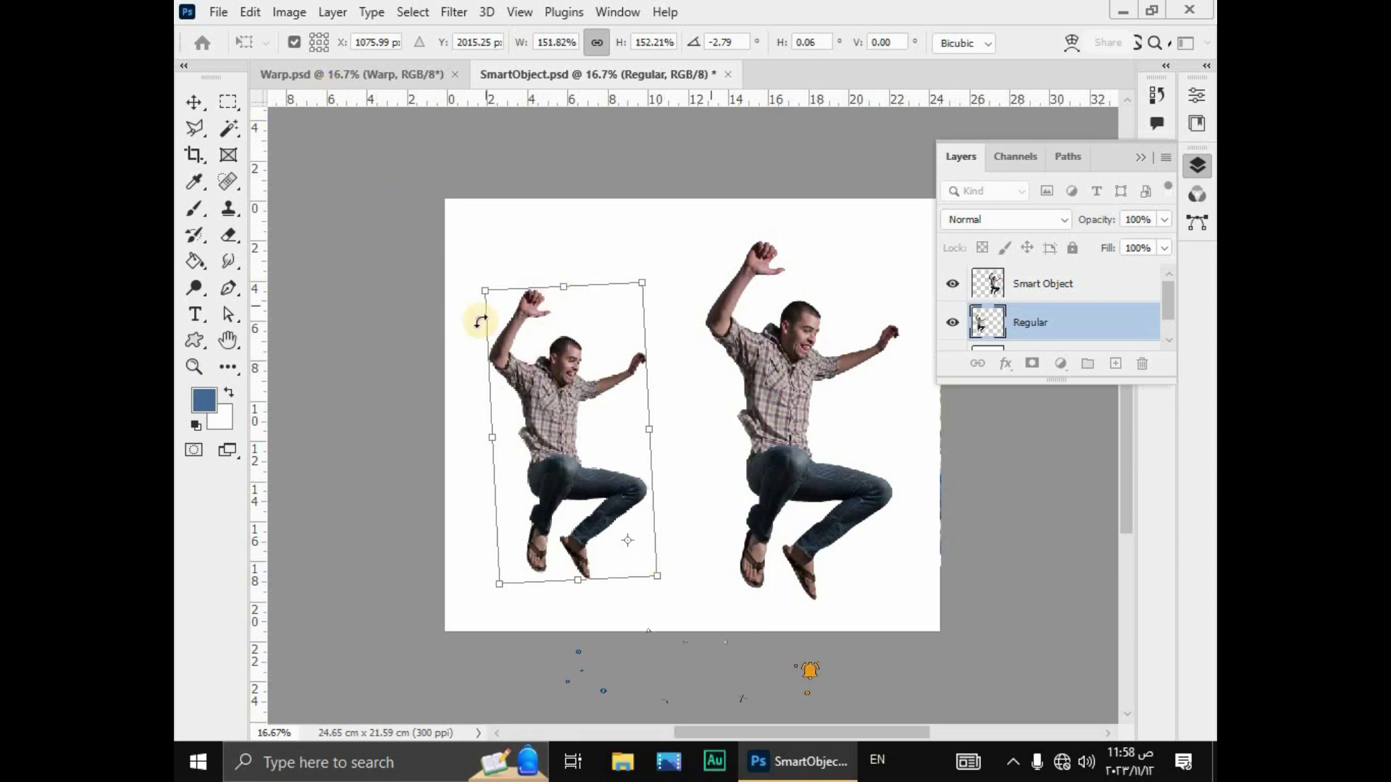
- Skew the Regular figure 5.87° horizontally, commit it, and hide the Regular layer
{"action": "right_click", "coordinate": [563, 394]}
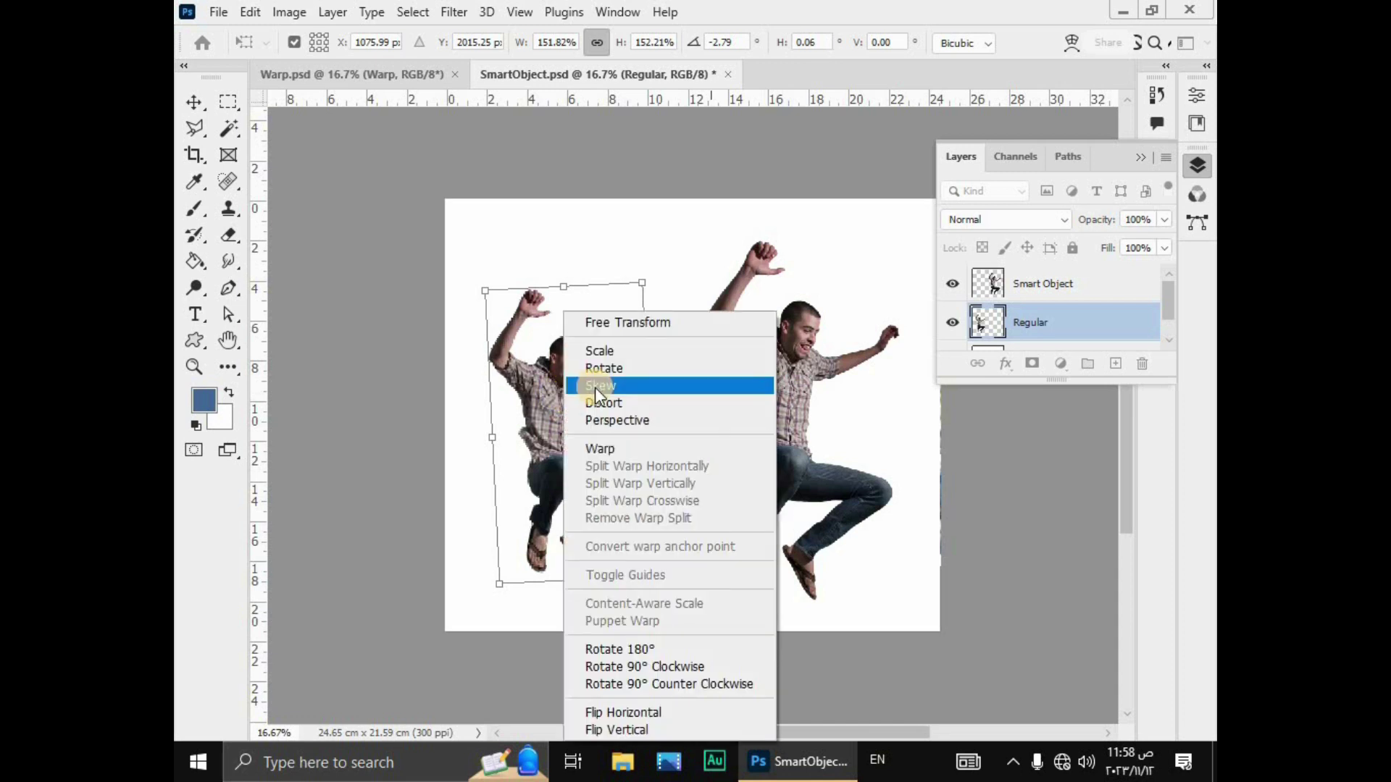
{"action": "left_click", "coordinate": [594, 384]}
{"action": "mouse_move", "coordinate": [640, 283]}
{"action": "left_mouse_down"}
{"action": "mouse_move", "coordinate": [574, 301]}
{"action": "mouse_move", "coordinate": [618, 311]}
{"action": "mouse_move", "coordinate": [550, 315]}
{"action": "mouse_move", "coordinate": [574, 289]}
{"action": "mouse_move", "coordinate": [612, 292]}
{"action": "left_mouse_up"}
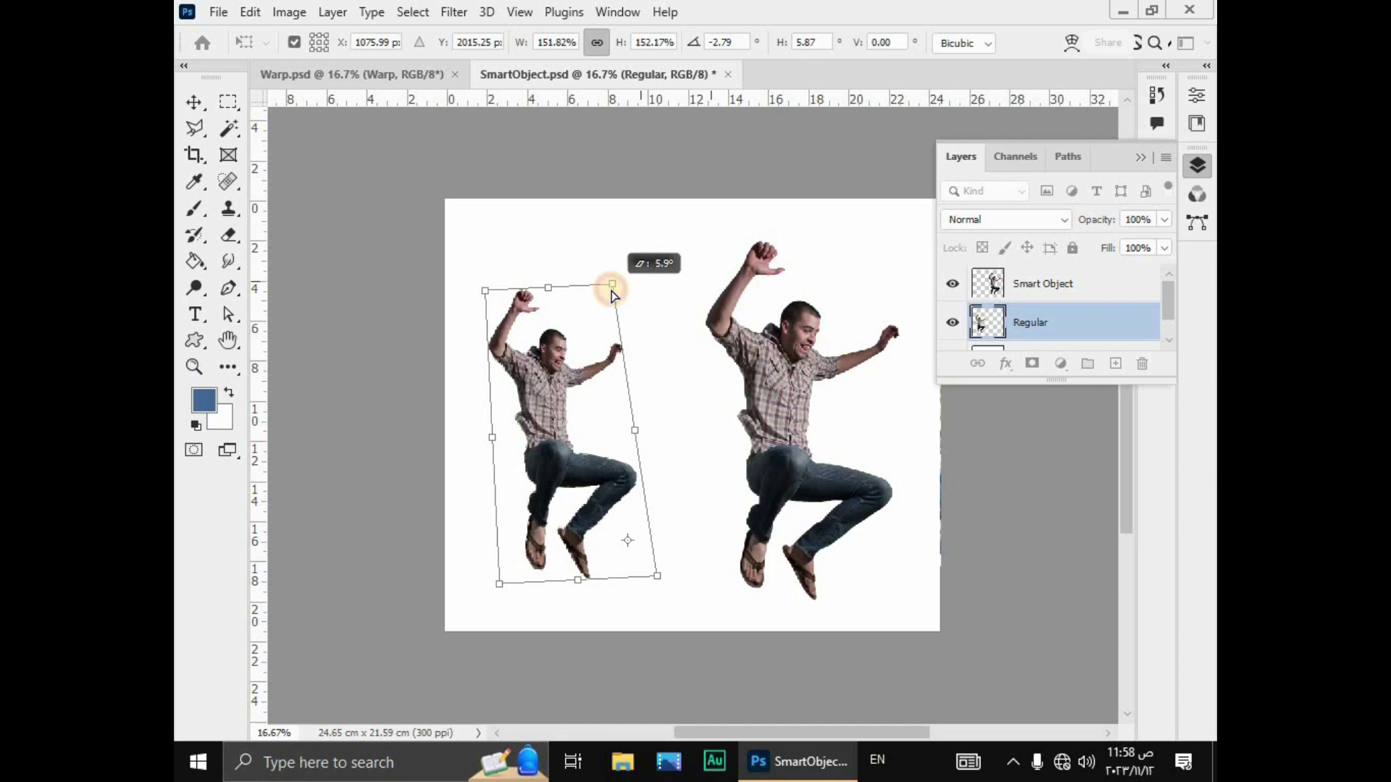
{"action": "left_click_drag", "start_coordinate": [612, 293], "coordinate": [612, 292]}
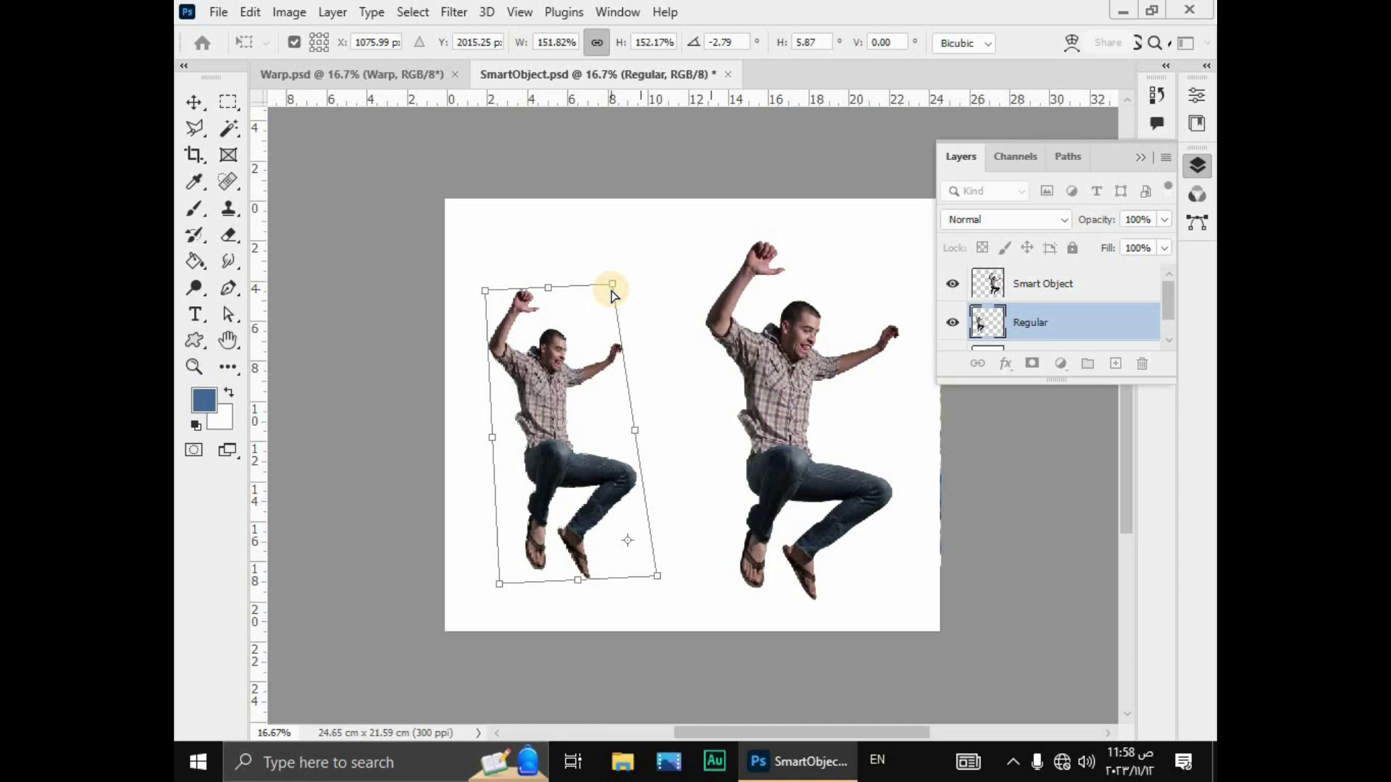
{"action": "key", "text": "Return"}
{"action": "left_click", "coordinate": [952, 323]}
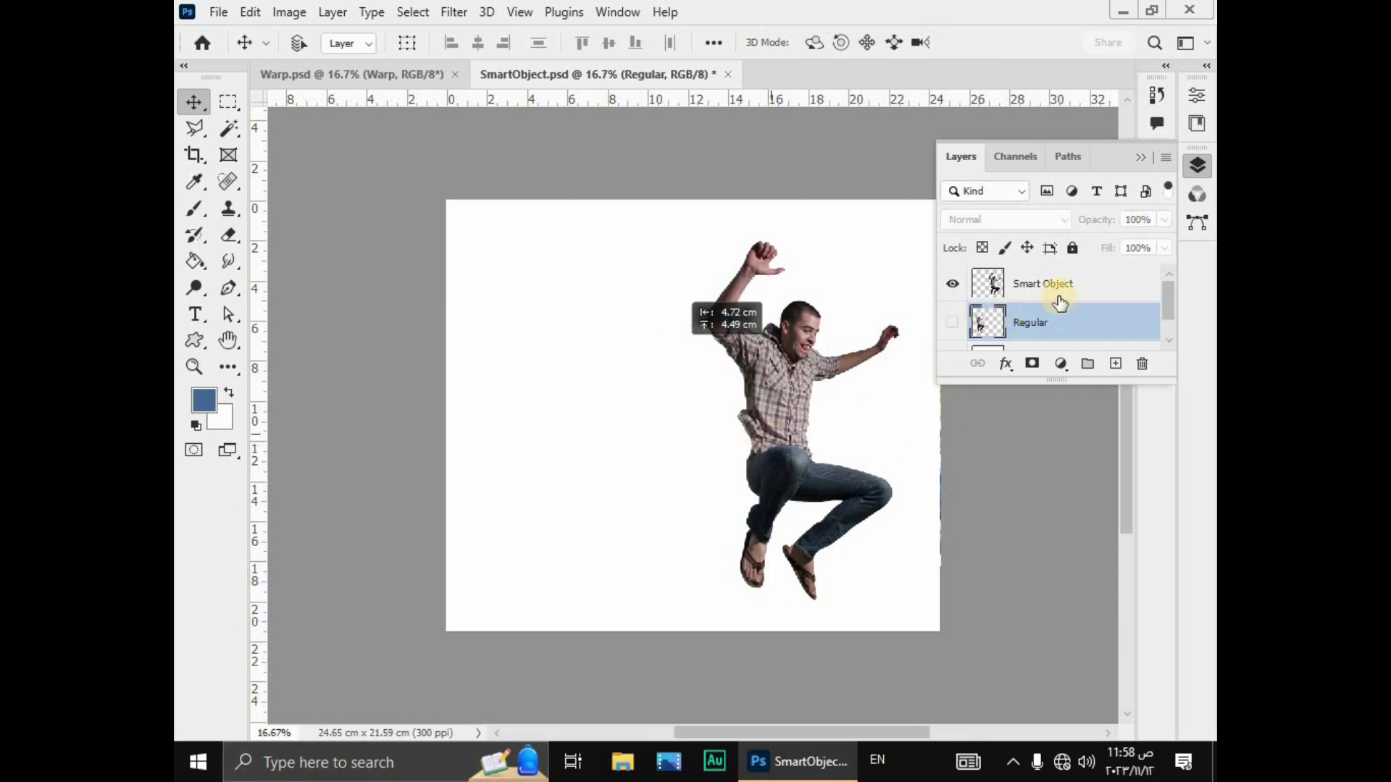
- Shrink the Smart Object figure to 63.80% and move it toward the canvas top
{"action": "left_click", "coordinate": [1060, 302]}
{"action": "left_click_drag", "start_coordinate": [781, 433], "coordinate": [680, 354]}
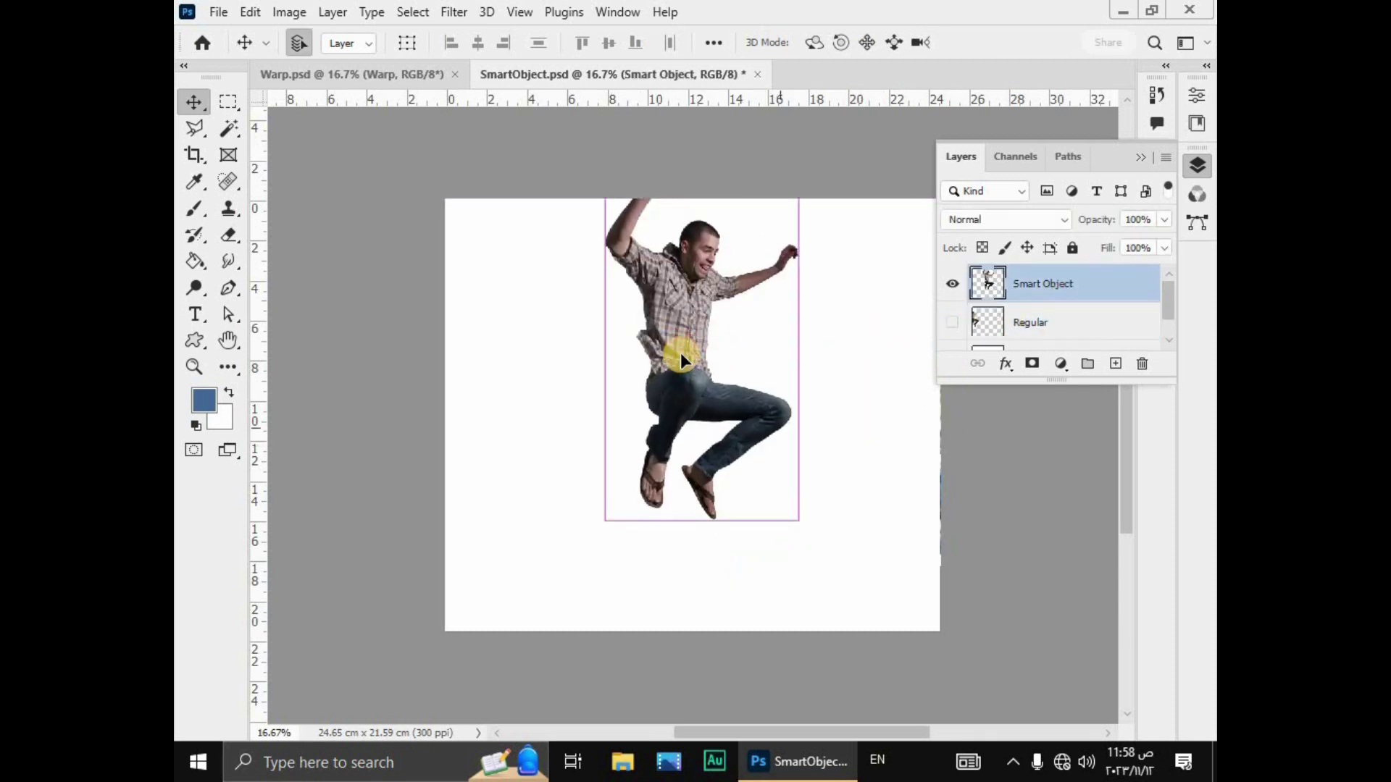
{"action": "key", "text": "ctrl+t"}
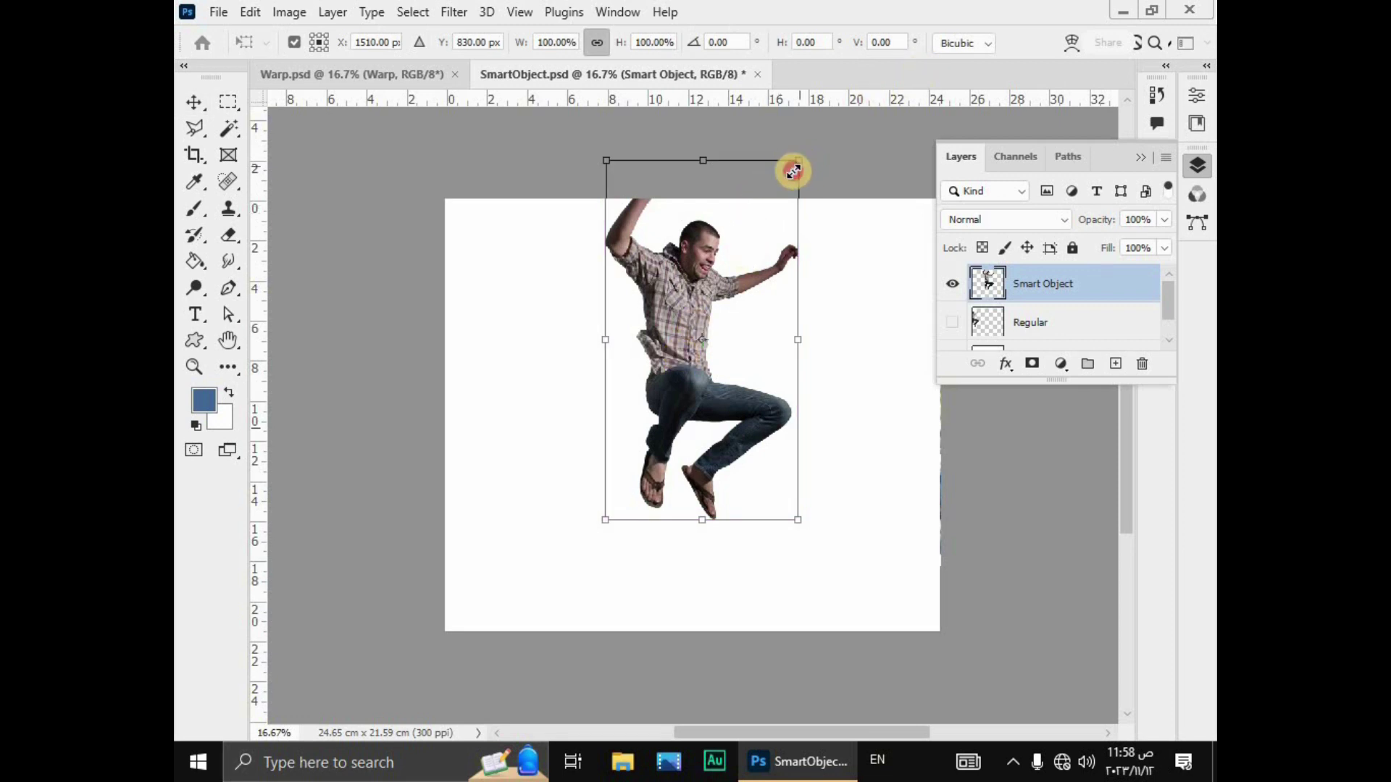
{"action": "left_click_drag", "start_coordinate": [793, 171], "coordinate": [724, 300]}
{"action": "left_click_drag", "start_coordinate": [680, 388], "coordinate": [719, 317]}
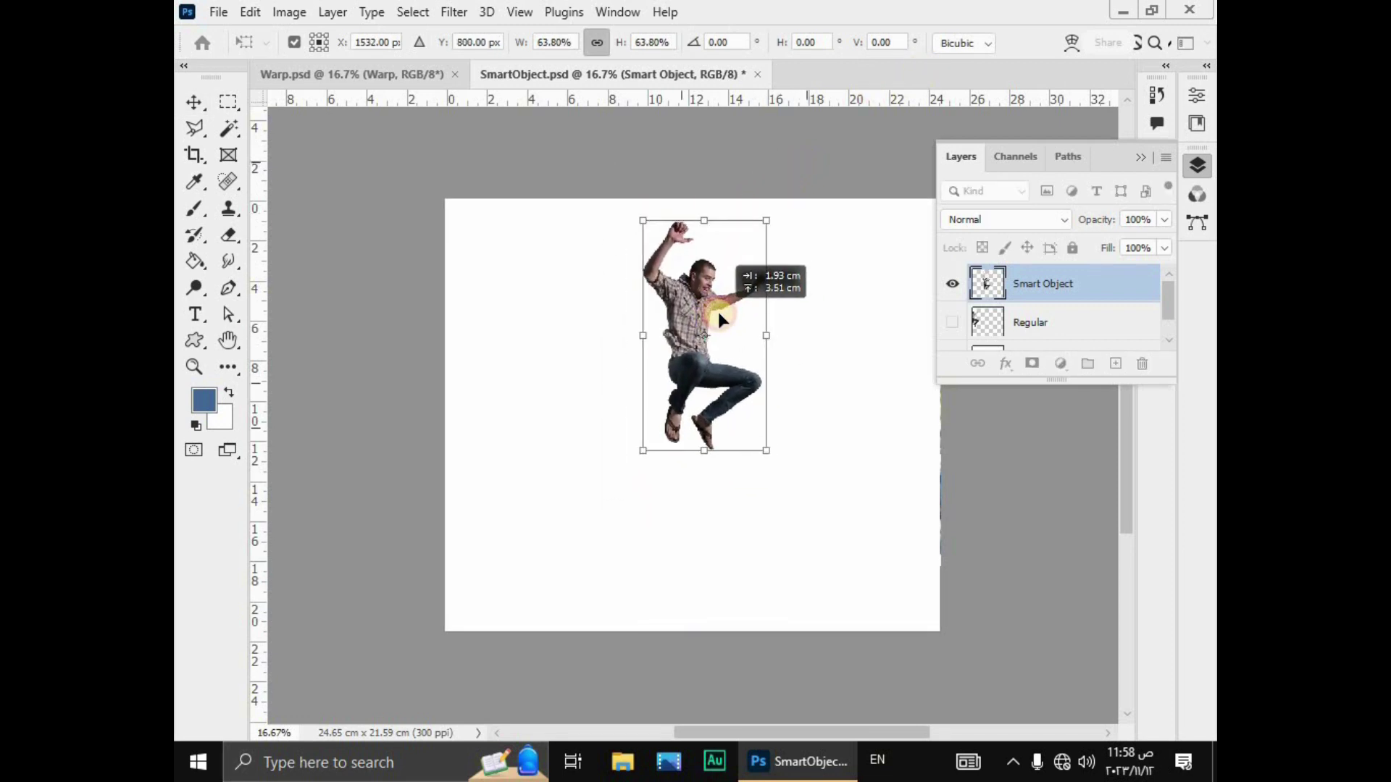
{"action": "key", "text": "Return"}
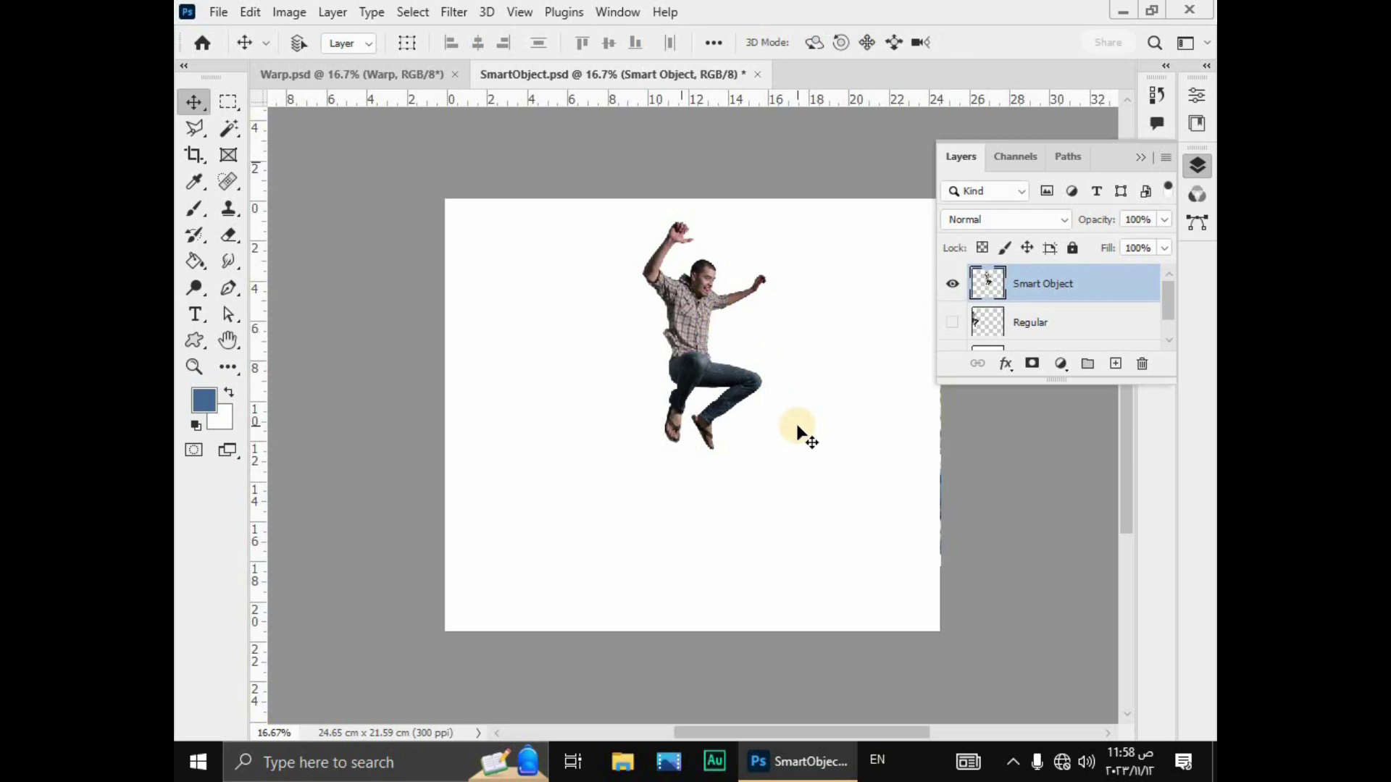
- Duplicate the figure as Smart Object copy placed directly below the original
{"action": "key", "text": "ctrl"}
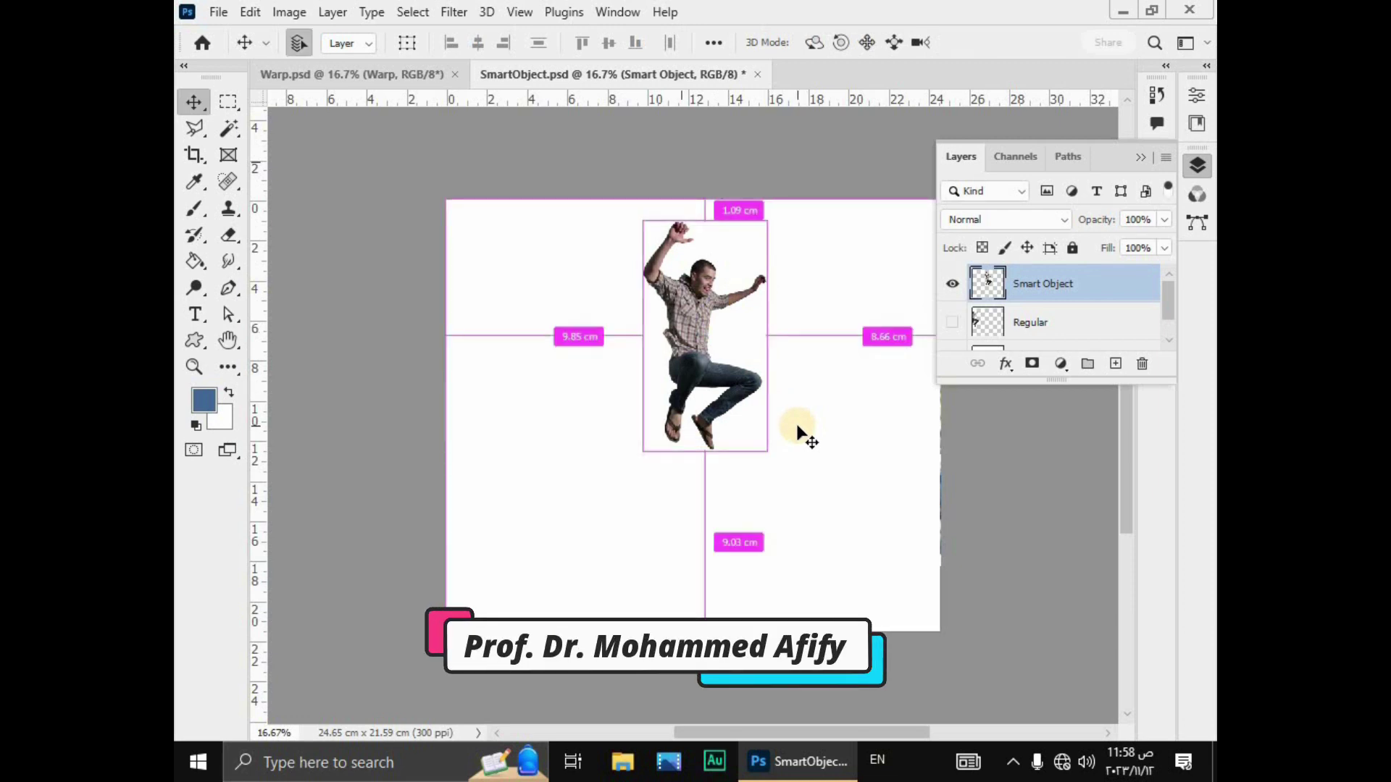
{"action": "key", "text": "ctrl+j"}
{"action": "left_click_drag", "start_coordinate": [681, 388], "coordinate": [683, 576]}
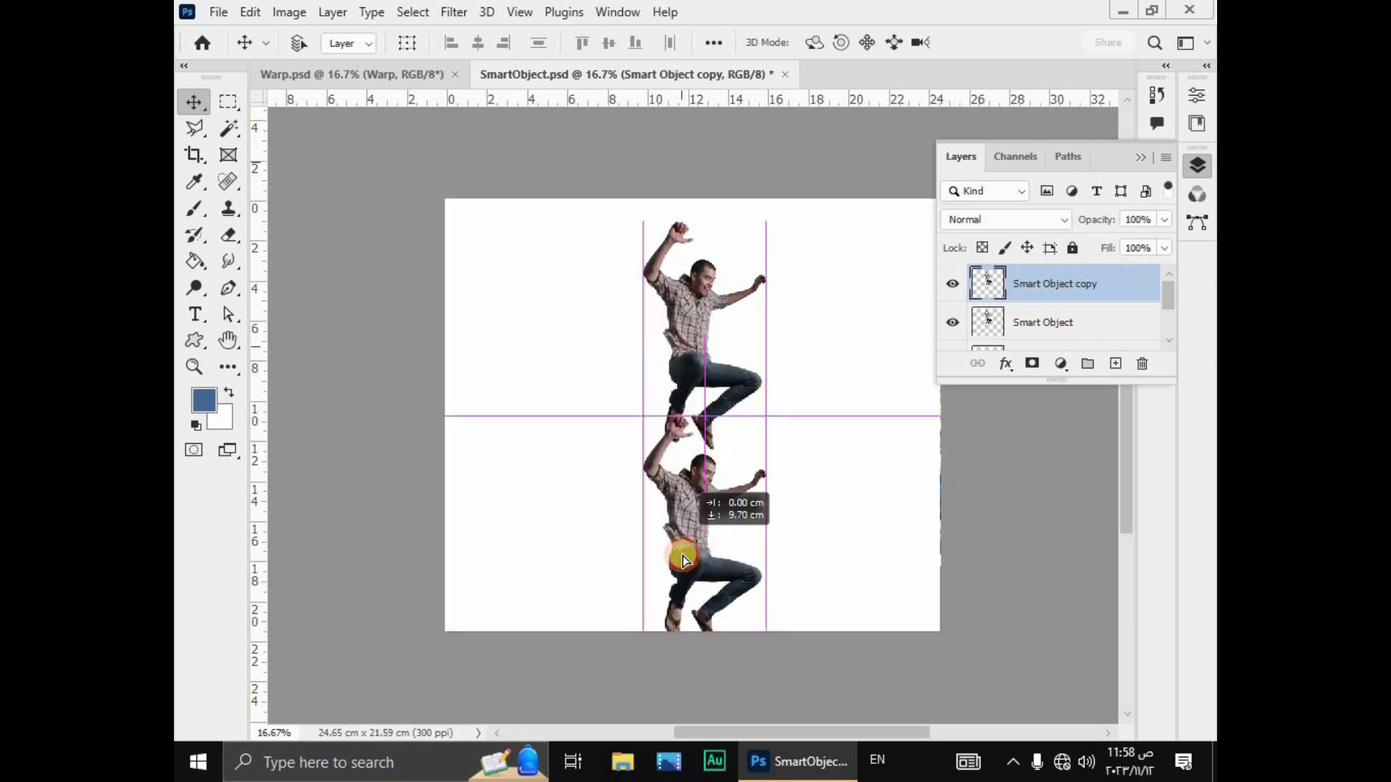
- Flip the Smart Object copy vertically and lower it slightly beneath the figure
{"action": "key", "text": "ctrl+t"}
{"action": "right_click", "coordinate": [682, 575]}
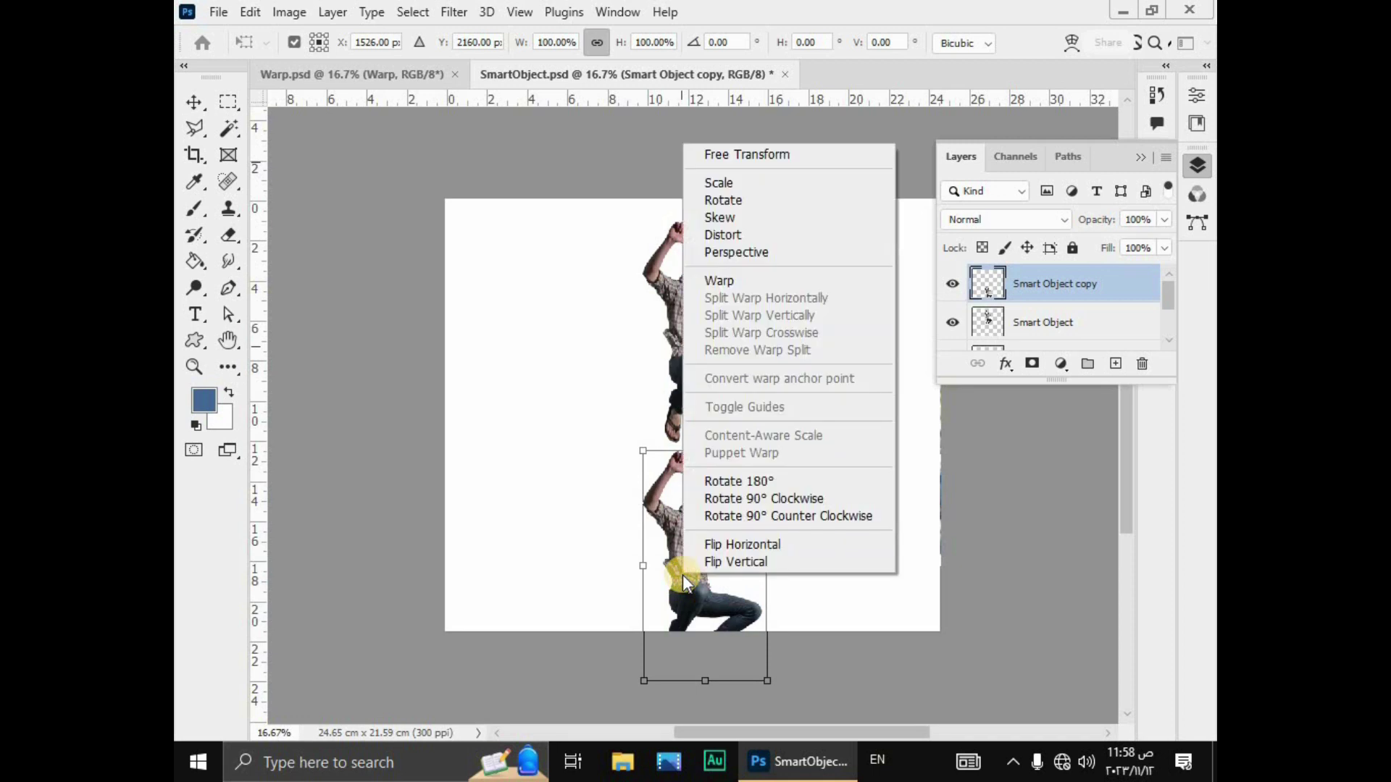
{"action": "left_click", "coordinate": [725, 561]}
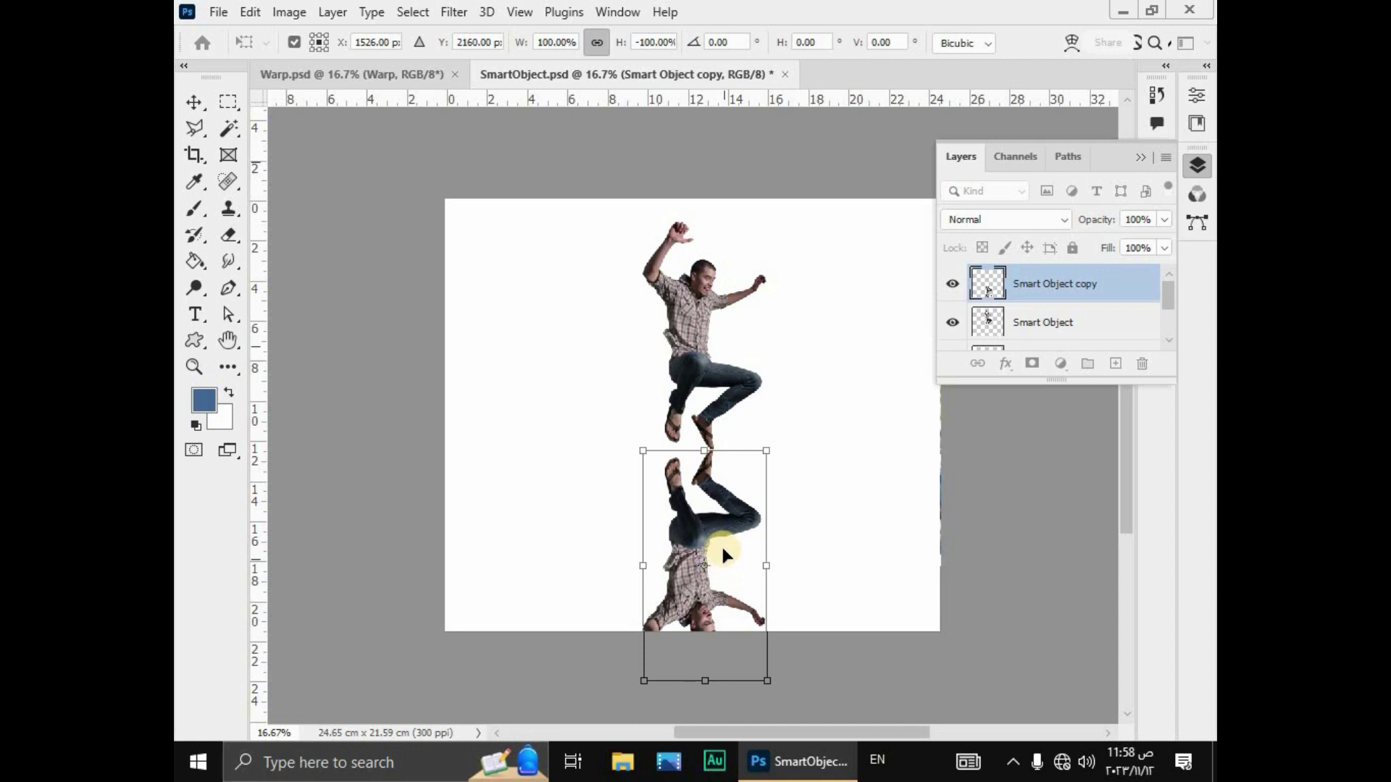
{"action": "left_click_drag", "start_coordinate": [713, 534], "coordinate": [715, 548]}
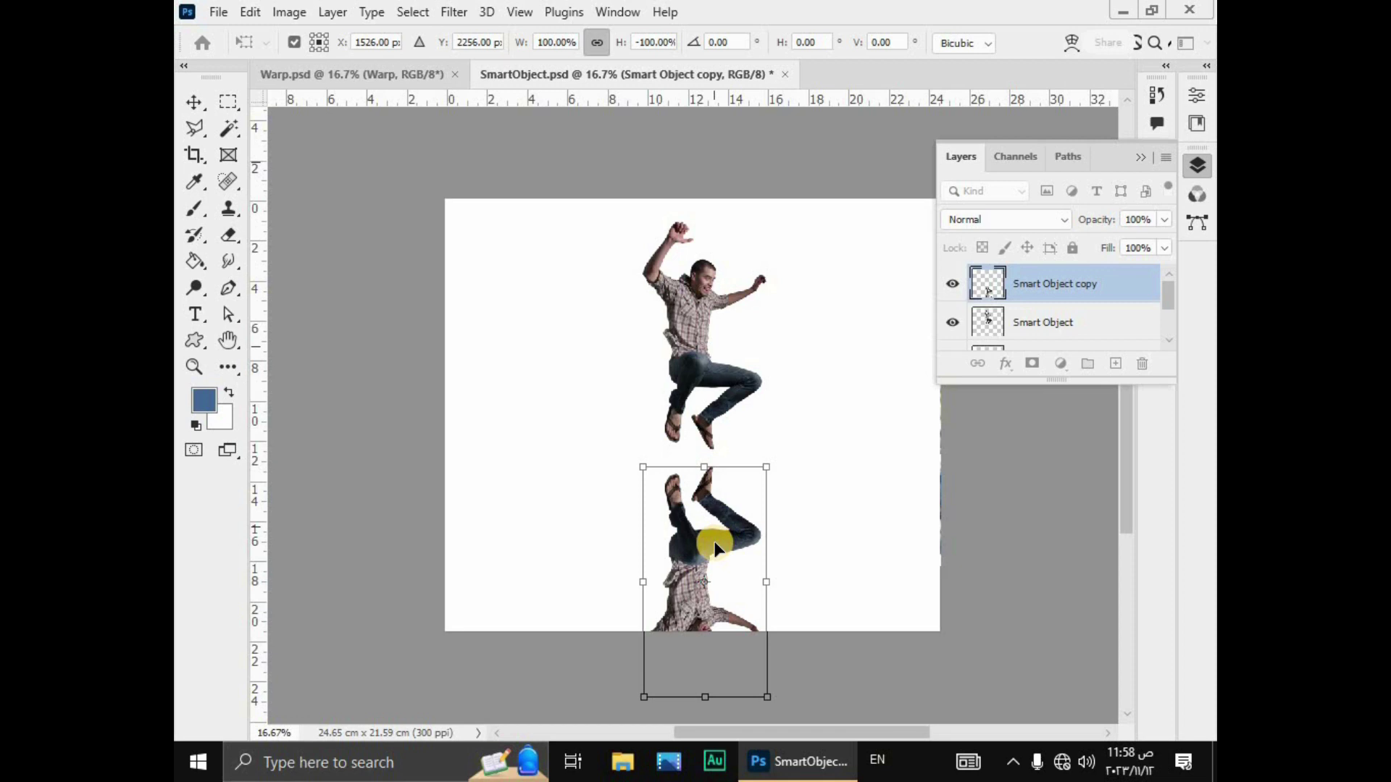
- Widen the reflection's bottom into a trapezoid with a Perspective transform
{"action": "right_click", "coordinate": [713, 538]}
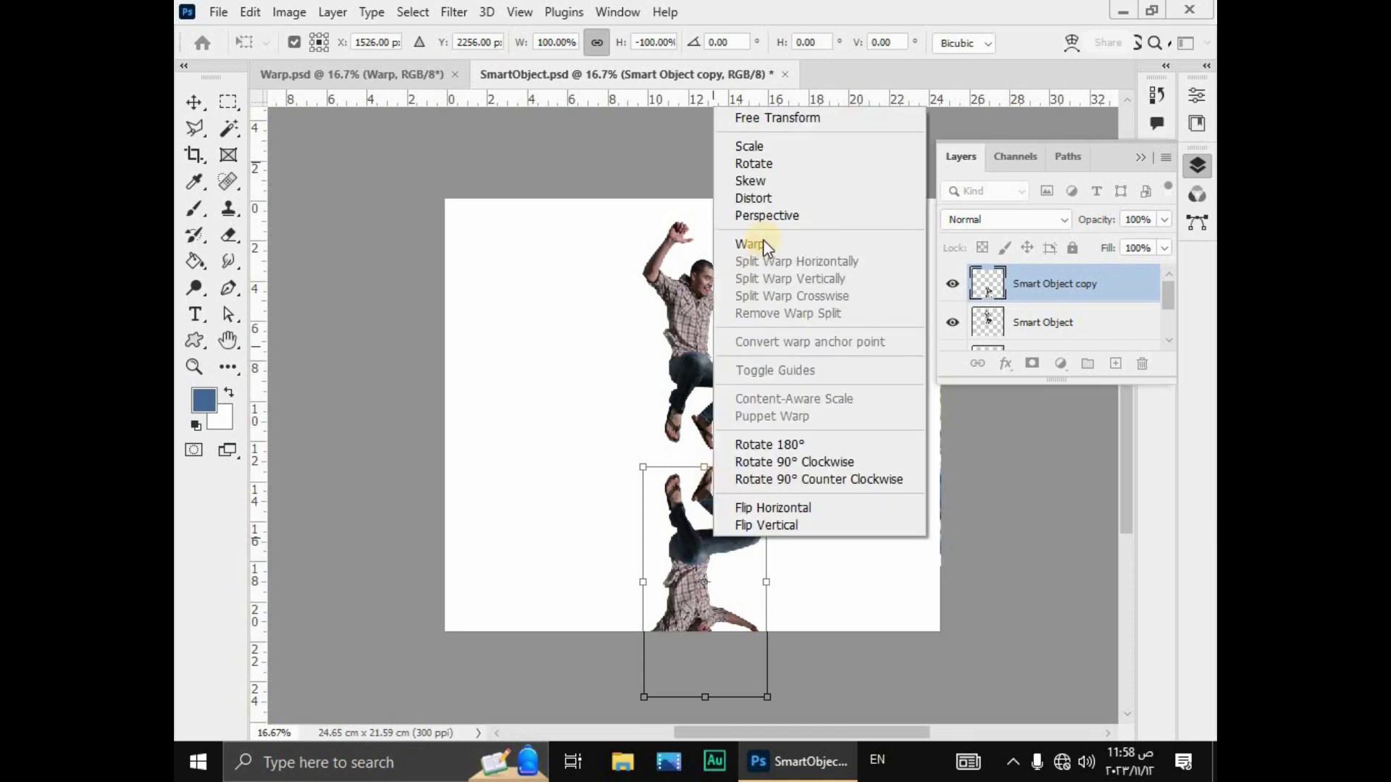
{"action": "left_click", "coordinate": [785, 186]}
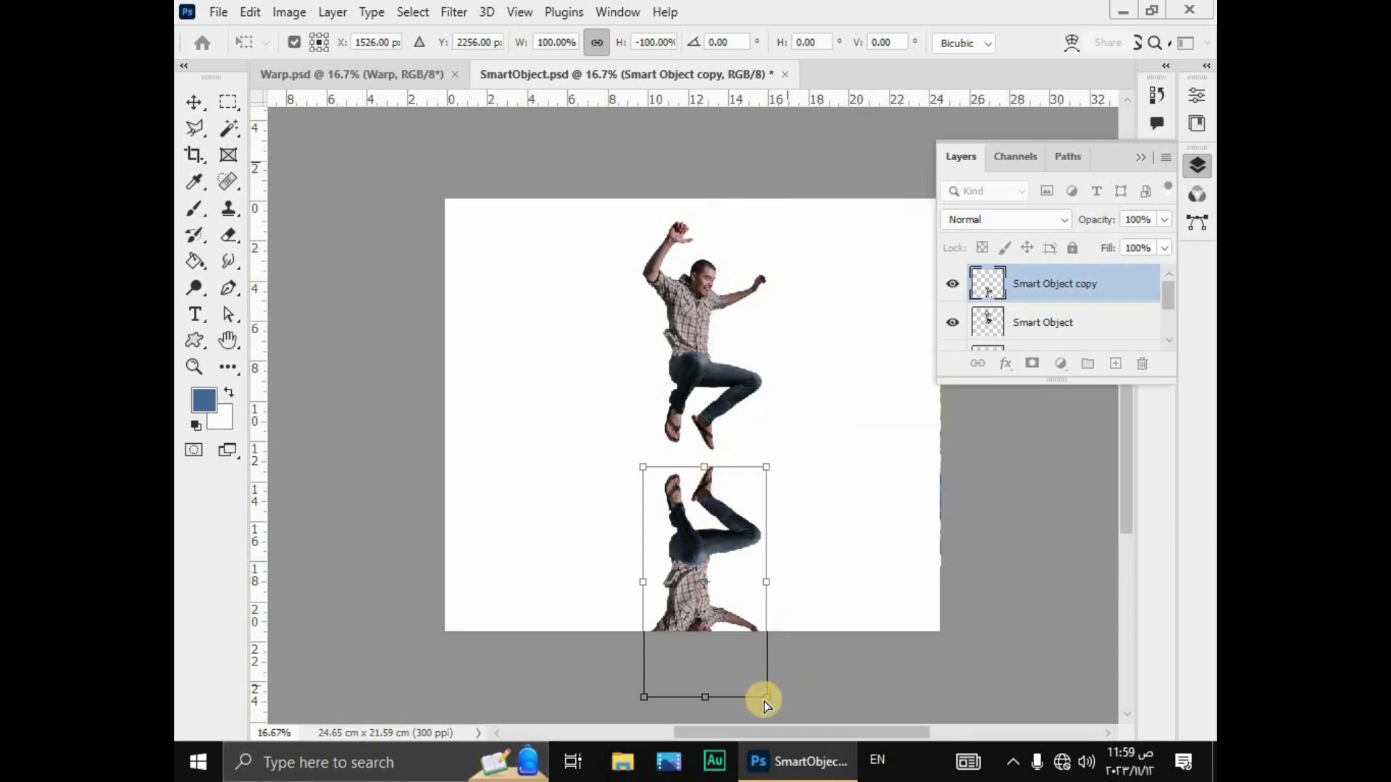
{"action": "left_click_drag", "start_coordinate": [797, 703], "coordinate": [804, 703]}
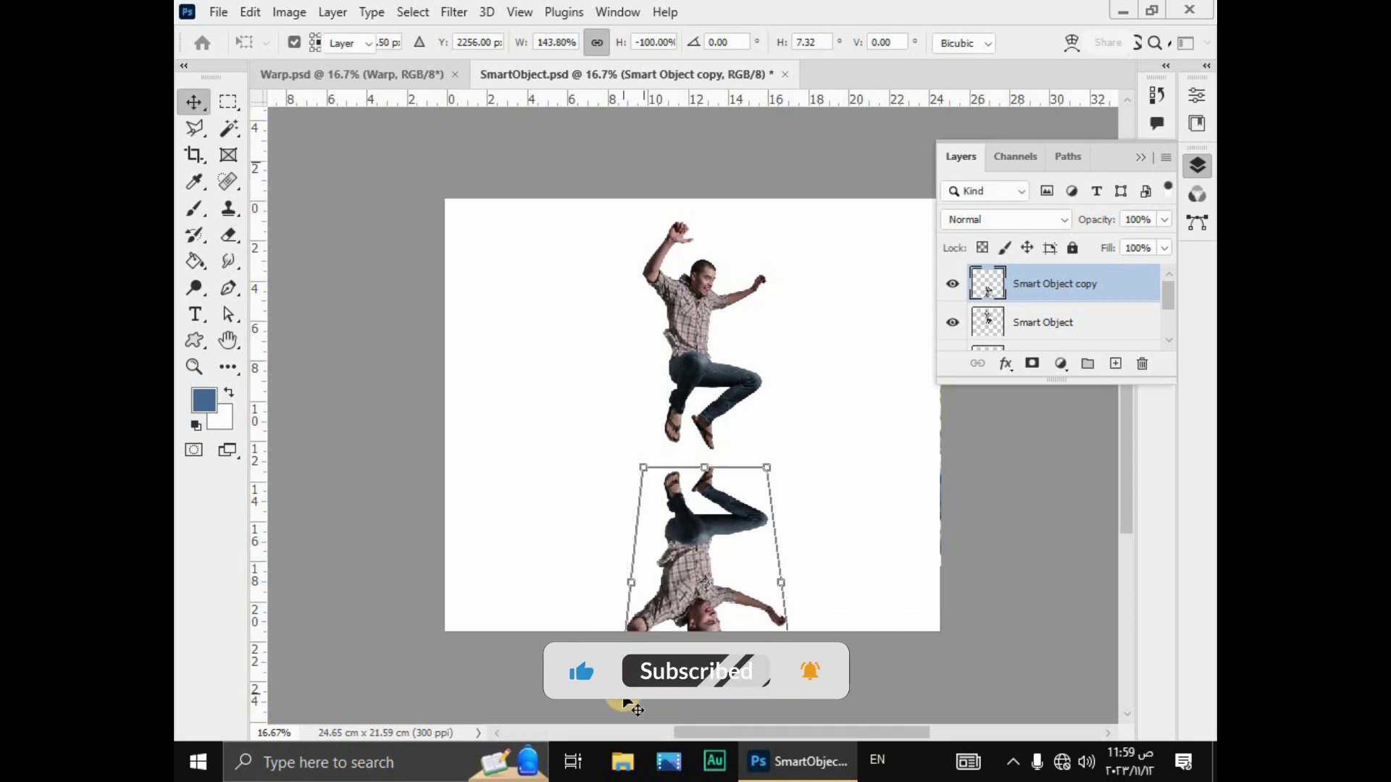
{"action": "key", "text": "Return"}
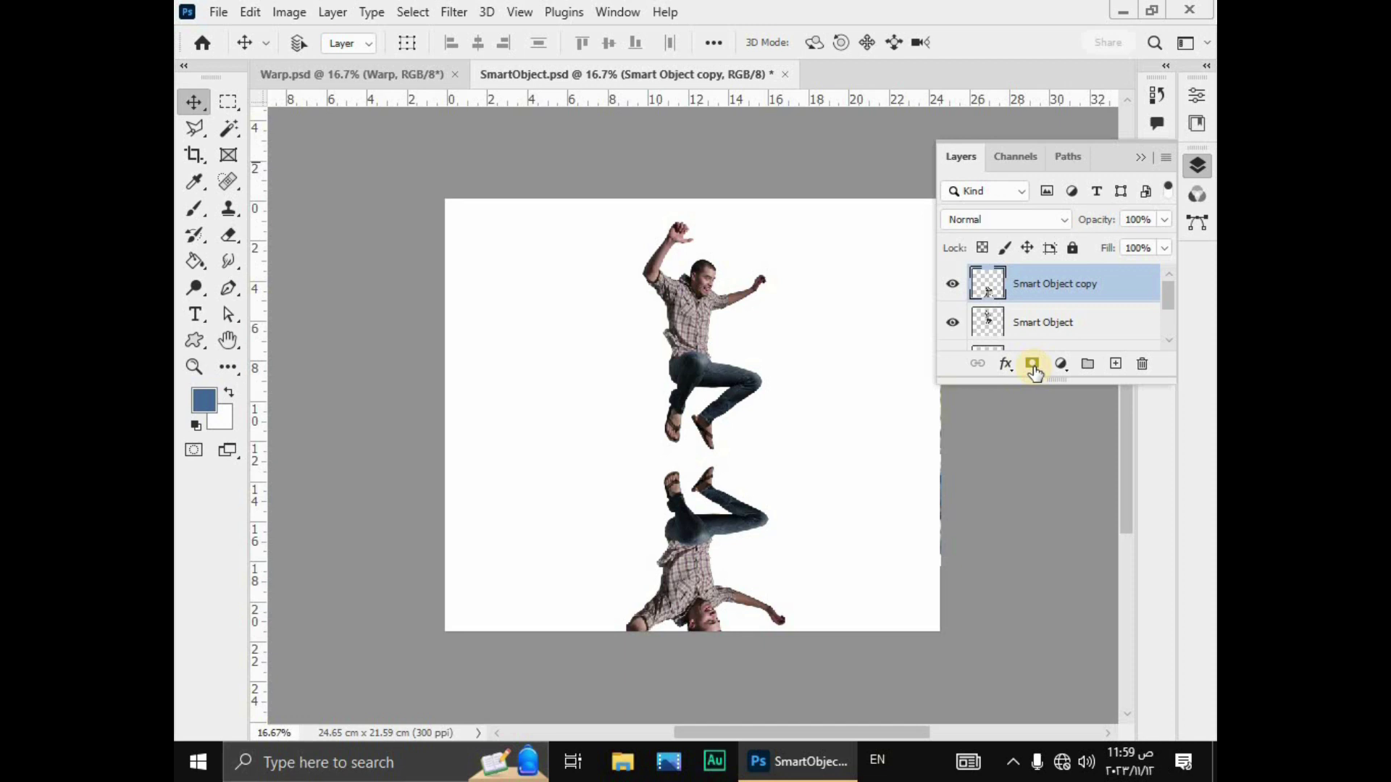
- Add a layer mask to the Smart Object copy and switch to the Gradient Tool
{"action": "left_click", "coordinate": [1032, 363]}
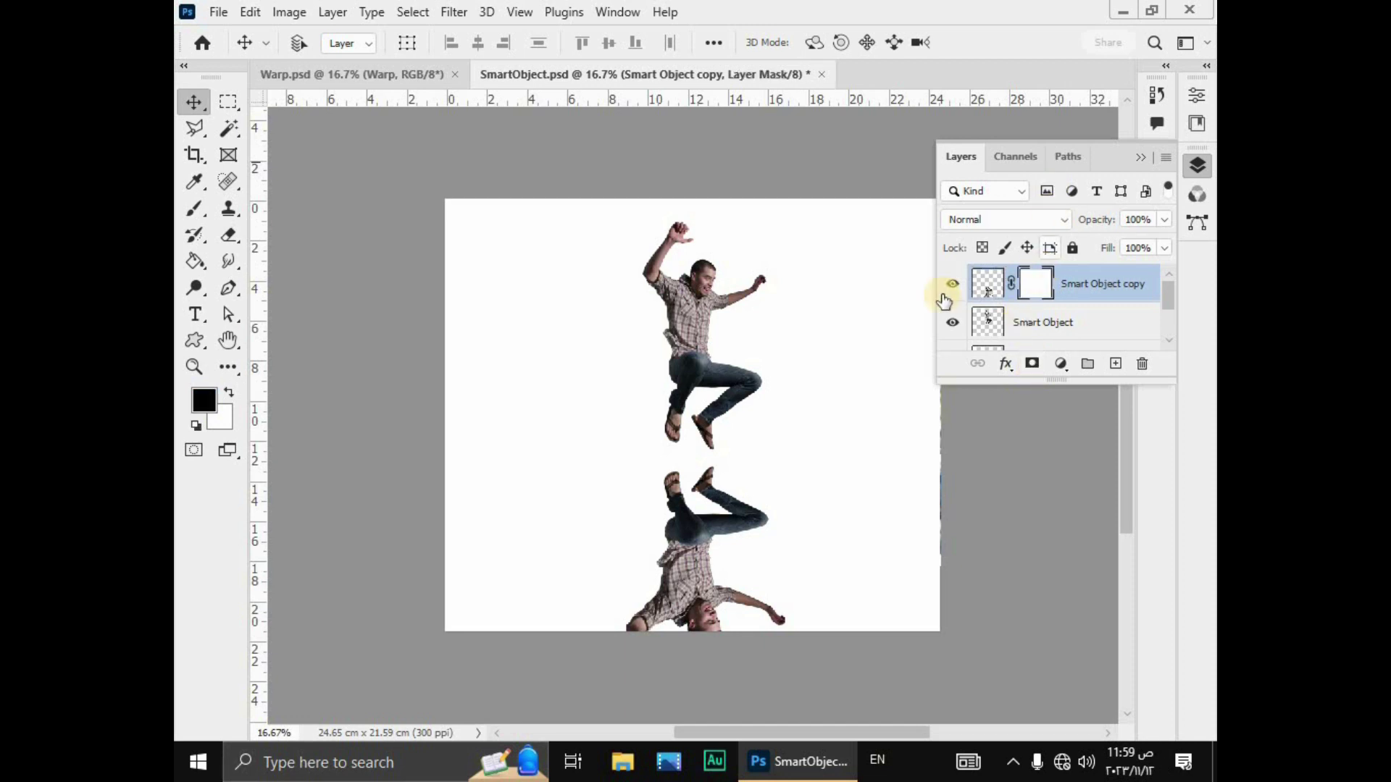
{"action": "left_click", "coordinate": [195, 259]}
{"action": "left_click", "coordinate": [262, 262]}
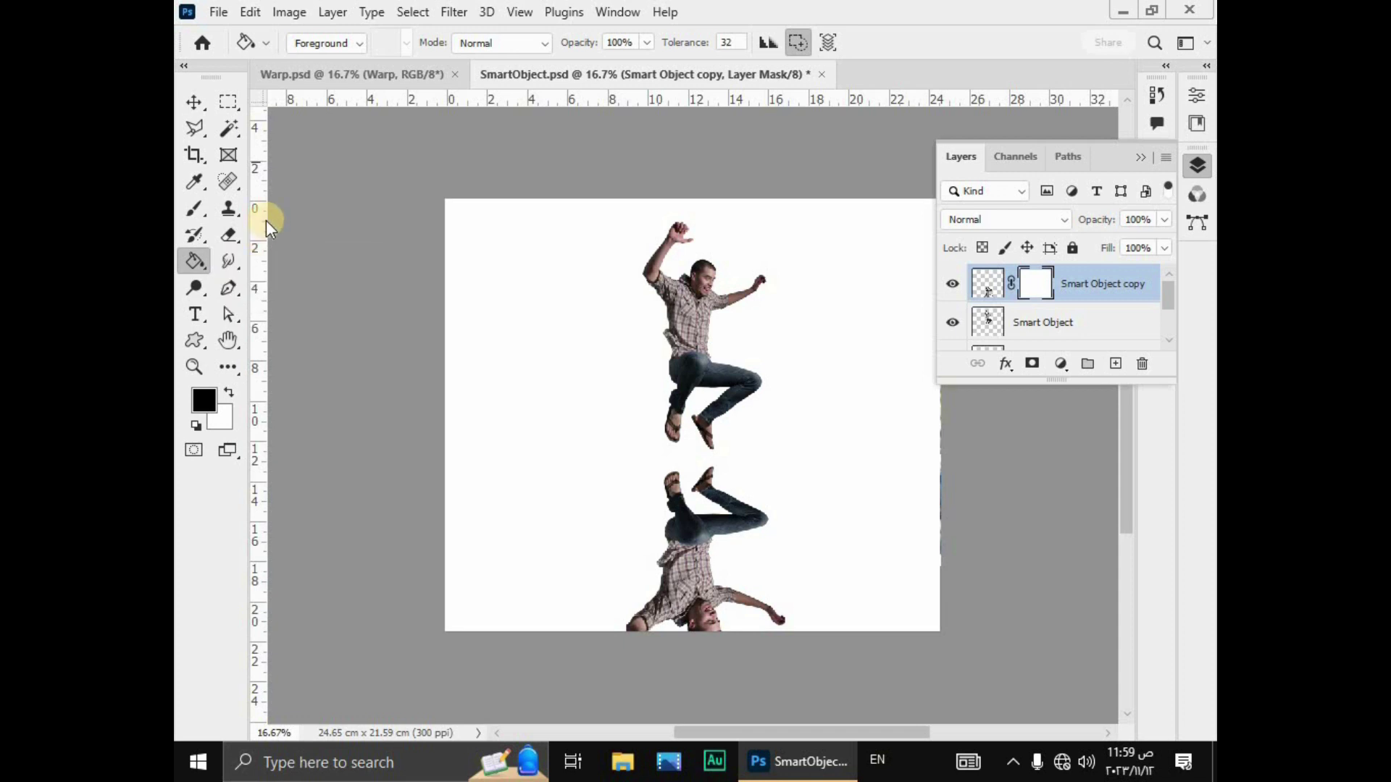
- Choose the Basics > Foreground to Background gradient in the Gradient Editor
{"action": "left_click", "coordinate": [372, 43]}
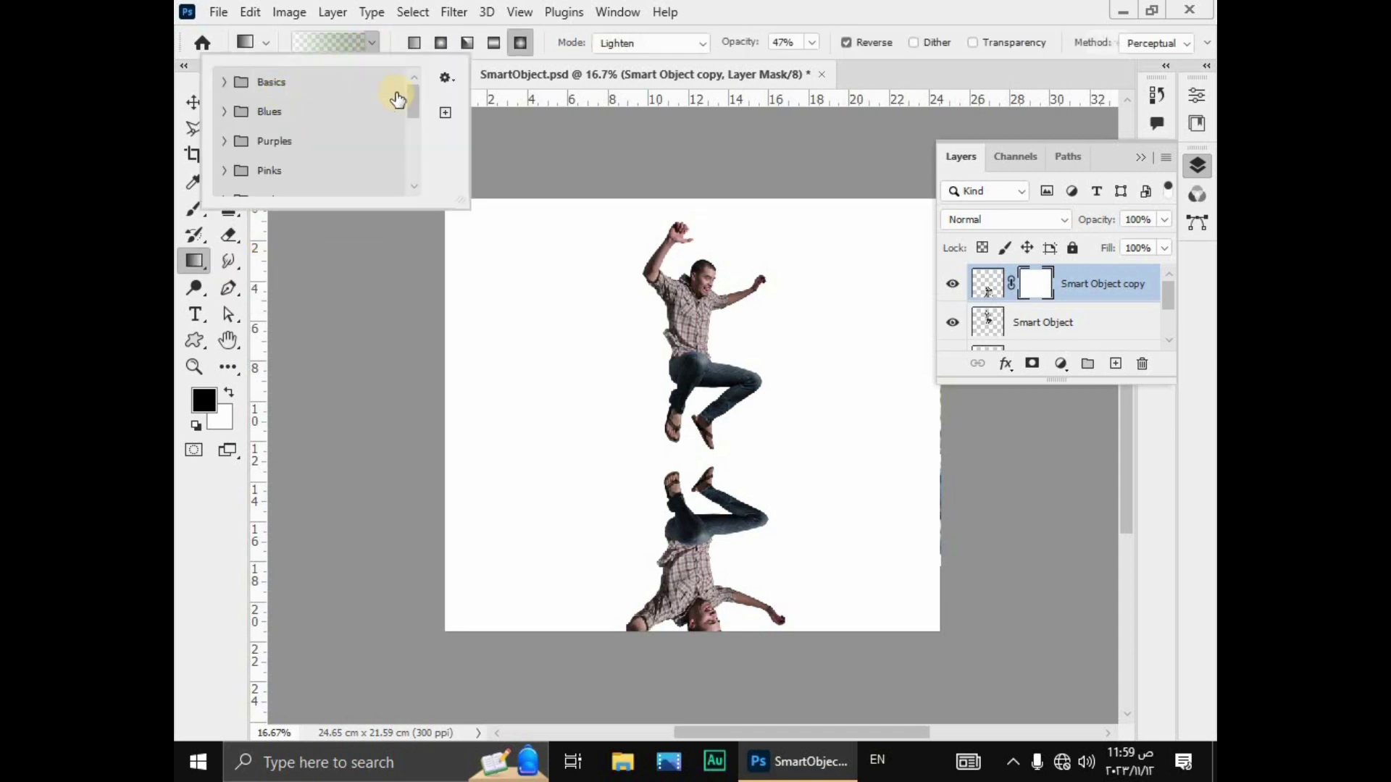
{"action": "left_click", "coordinate": [243, 40]}
{"action": "left_click", "coordinate": [316, 43]}
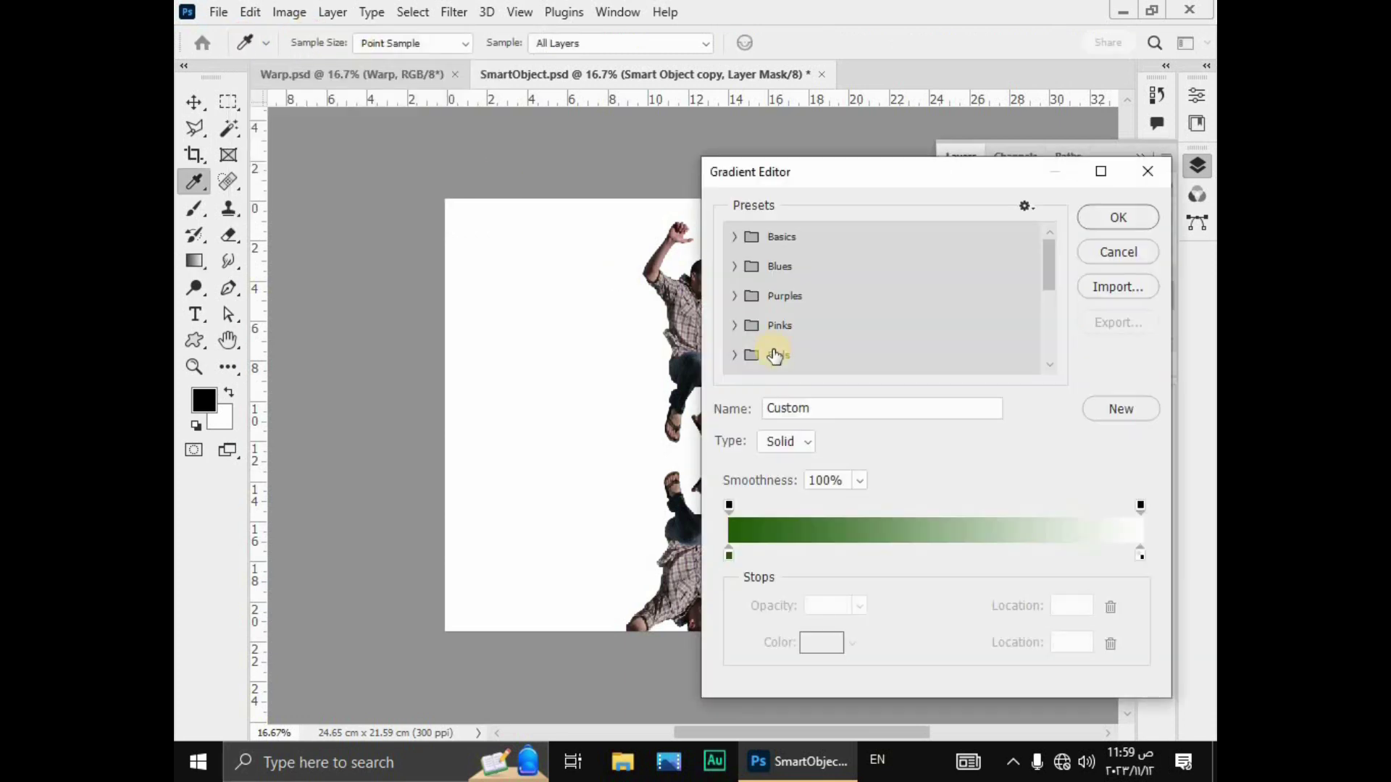
{"action": "left_click", "coordinate": [735, 237]}
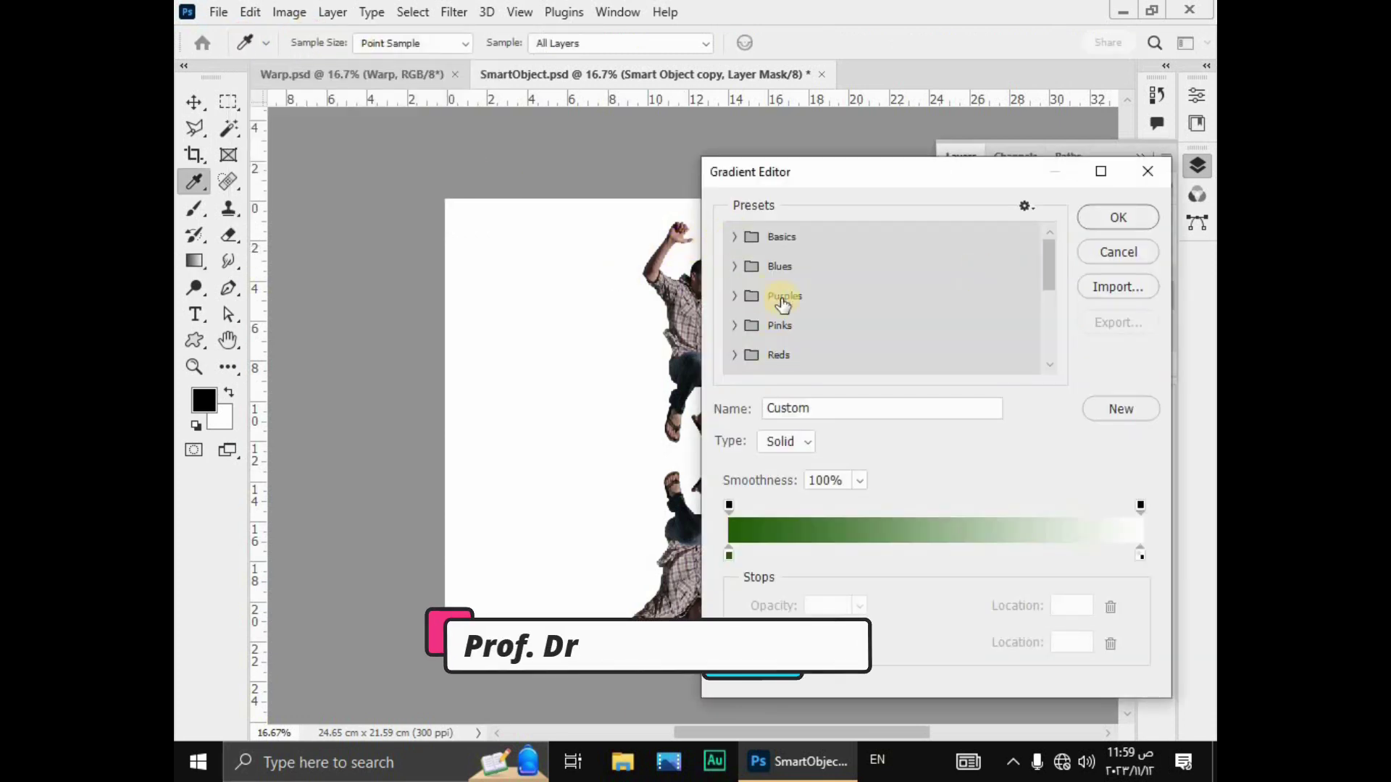
{"action": "left_click", "coordinate": [769, 274]}
{"action": "left_click", "coordinate": [1102, 218]}
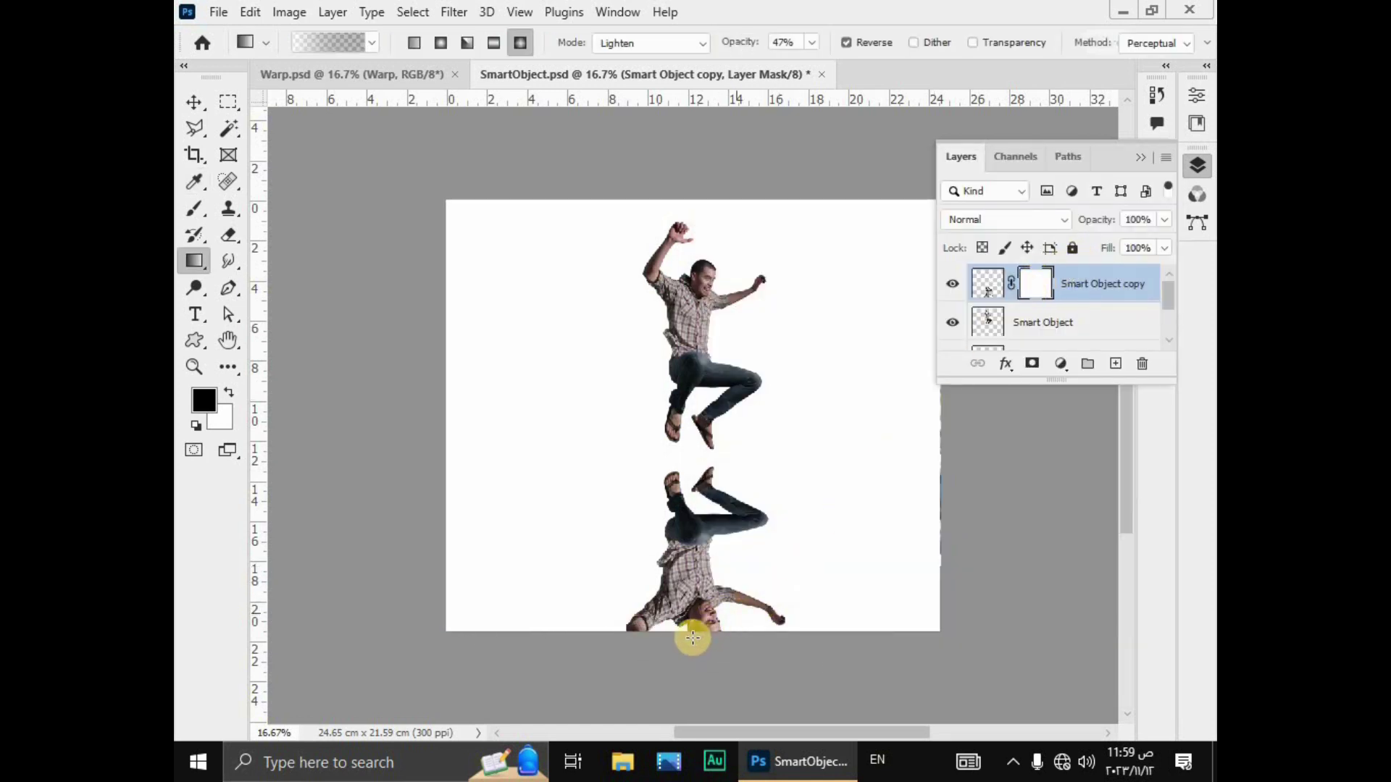
- Fade the reflection with a Normal-mode gradient from the feet downward and set opacity to 48%
{"action": "left_click_drag", "start_coordinate": [681, 655], "coordinate": [685, 558]}
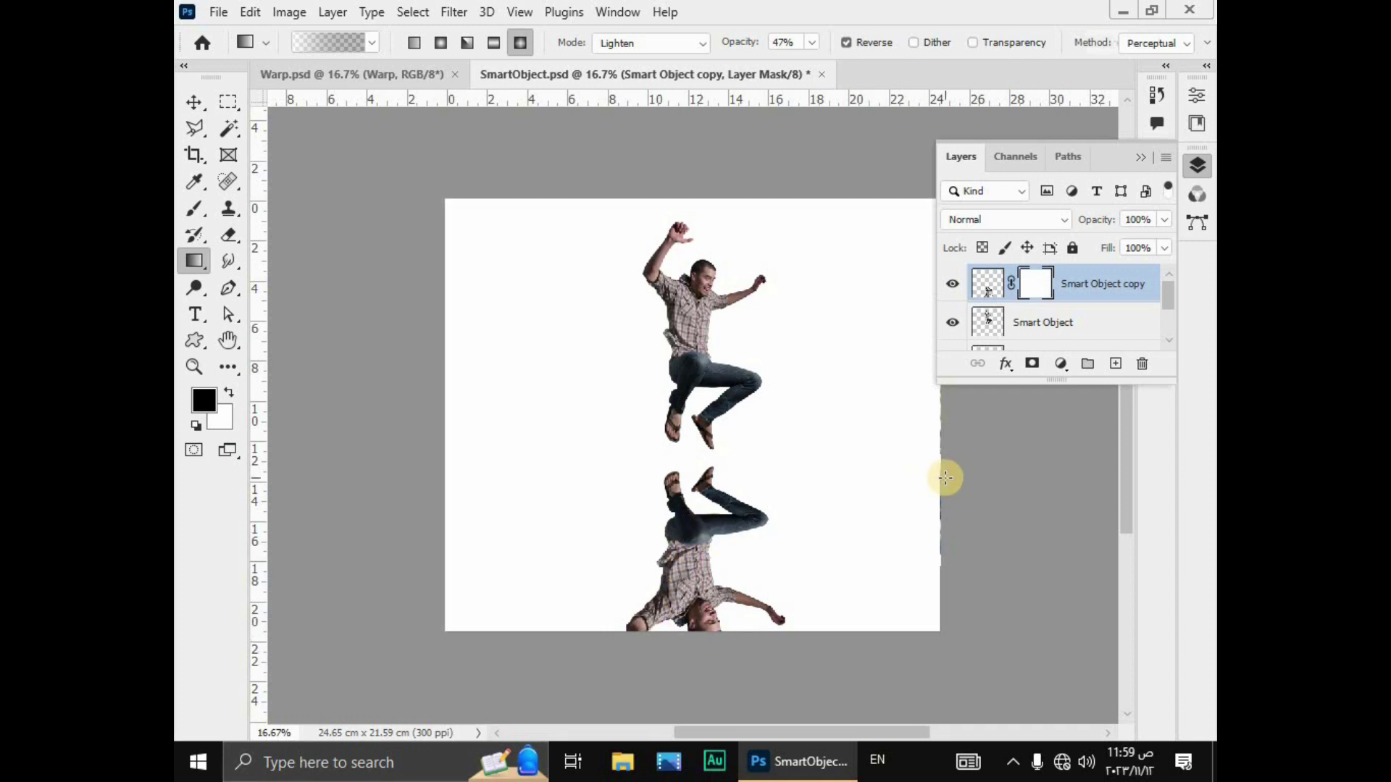
{"action": "left_click", "coordinate": [699, 42]}
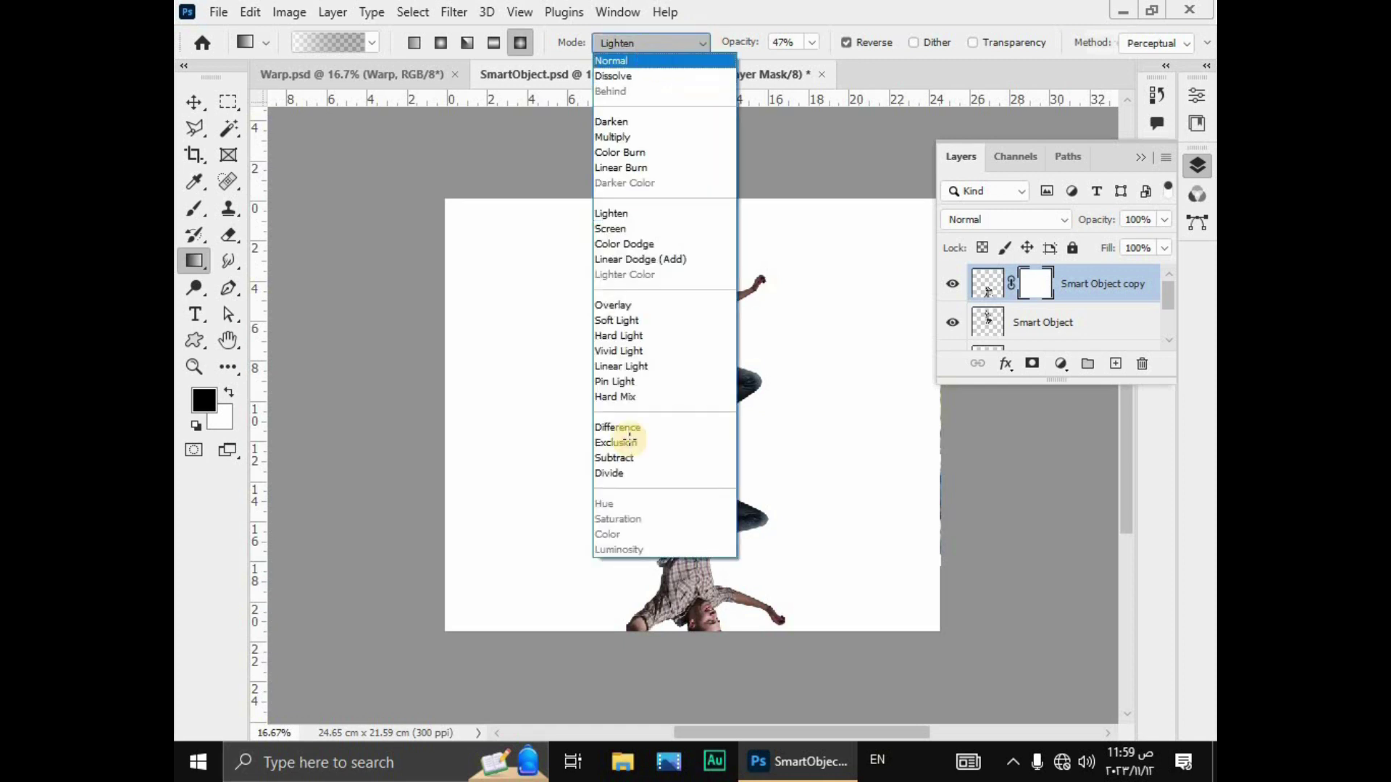
{"action": "left_click", "coordinate": [654, 60]}
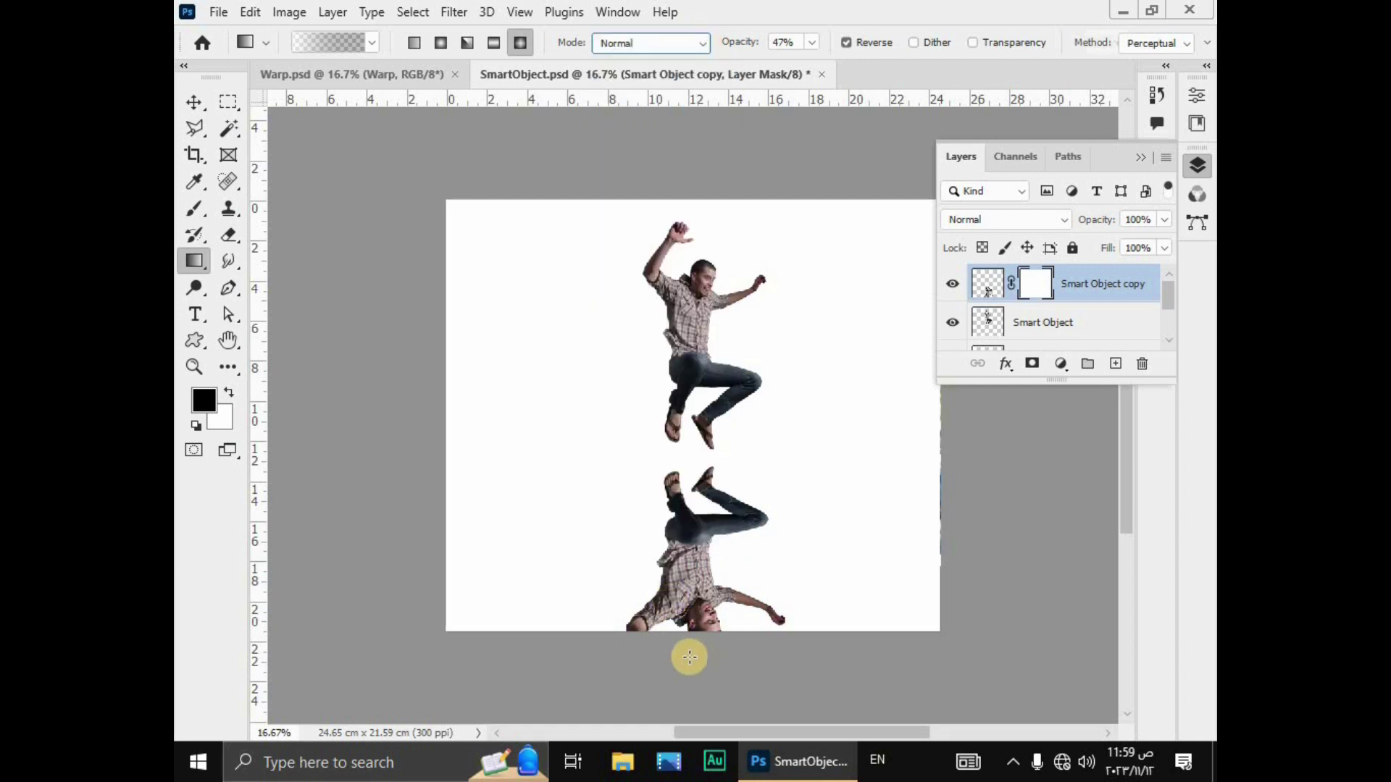
{"action": "left_click_drag", "start_coordinate": [684, 615], "coordinate": [682, 525]}
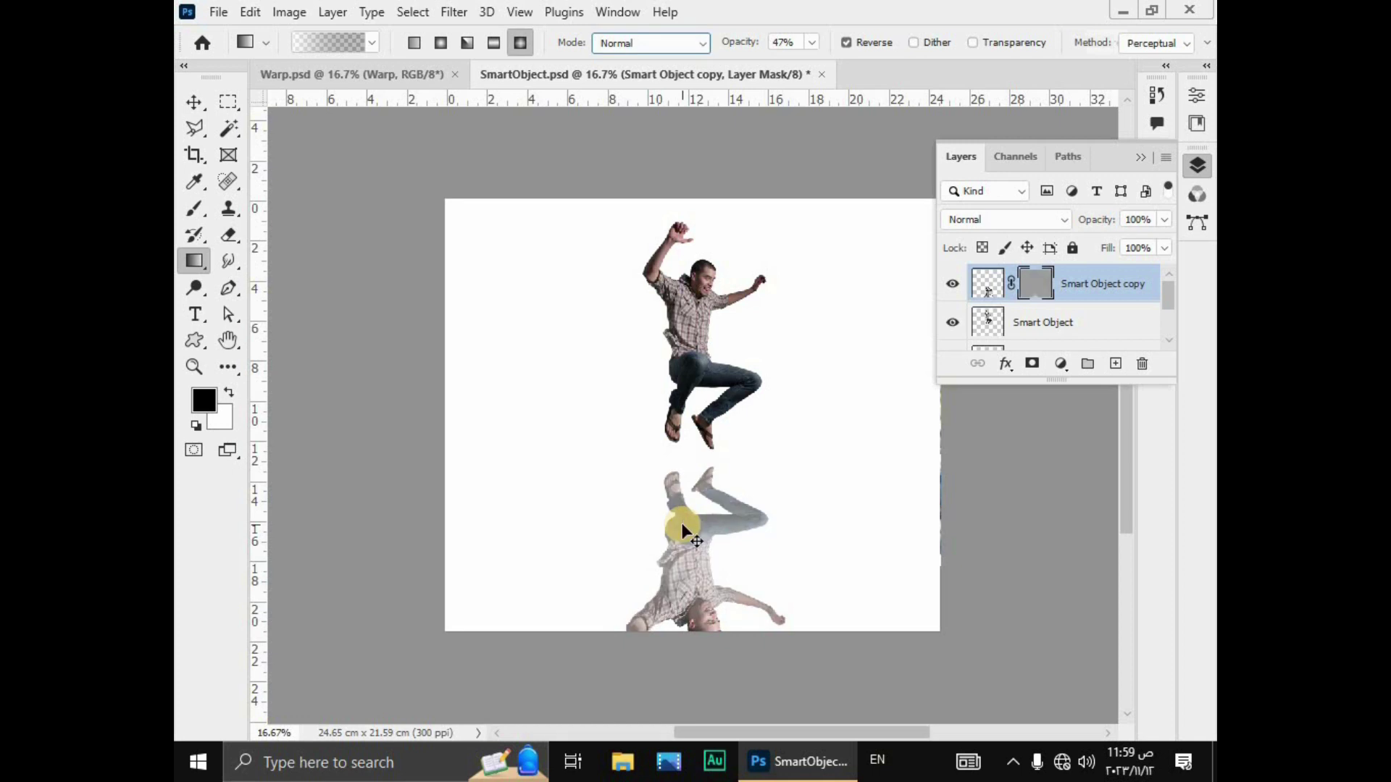
{"action": "left_click_drag", "start_coordinate": [689, 493], "coordinate": [691, 616]}
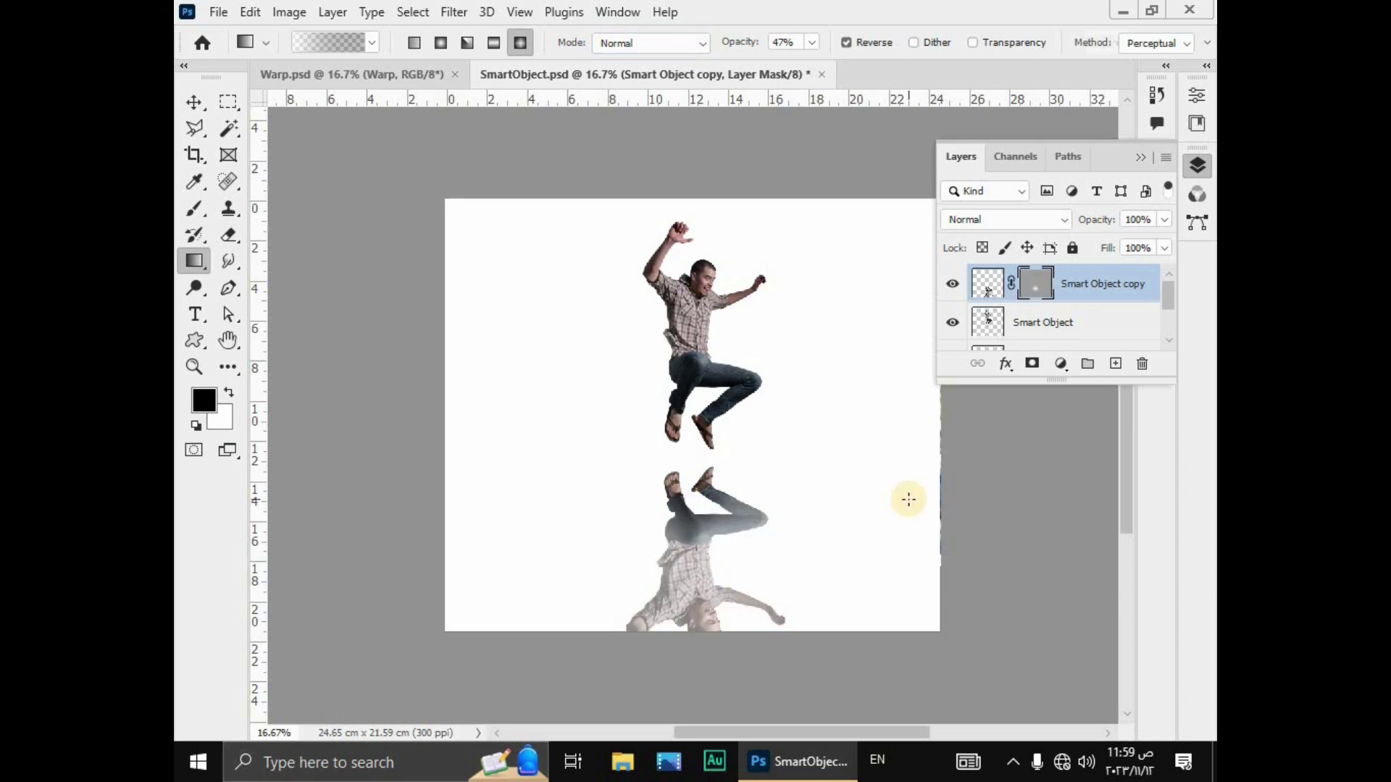
{"action": "left_click", "coordinate": [1163, 219]}
{"action": "left_click_drag", "start_coordinate": [1165, 240], "coordinate": [1112, 245]}
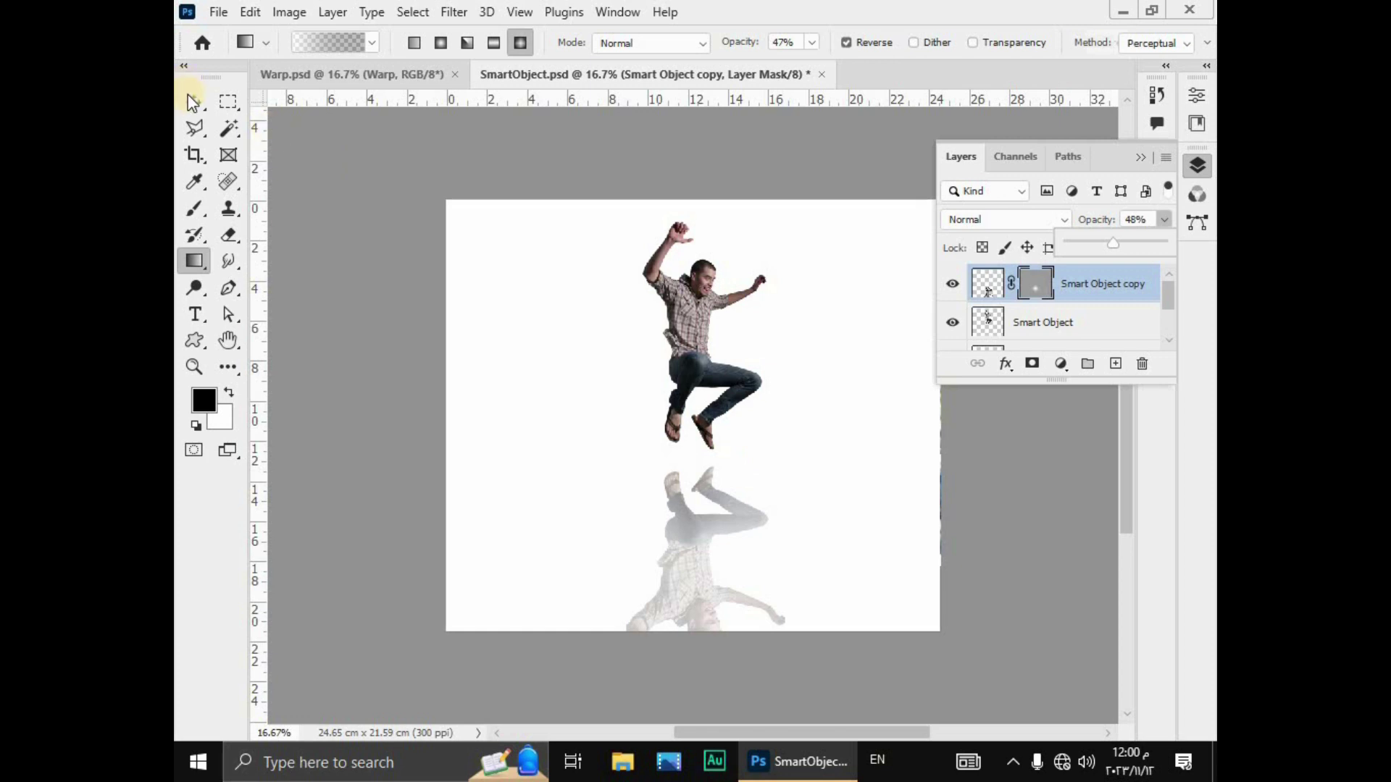
- Move the reflection image, separately from its mask, back directly under the figure's feet
{"action": "key", "text": "v"}
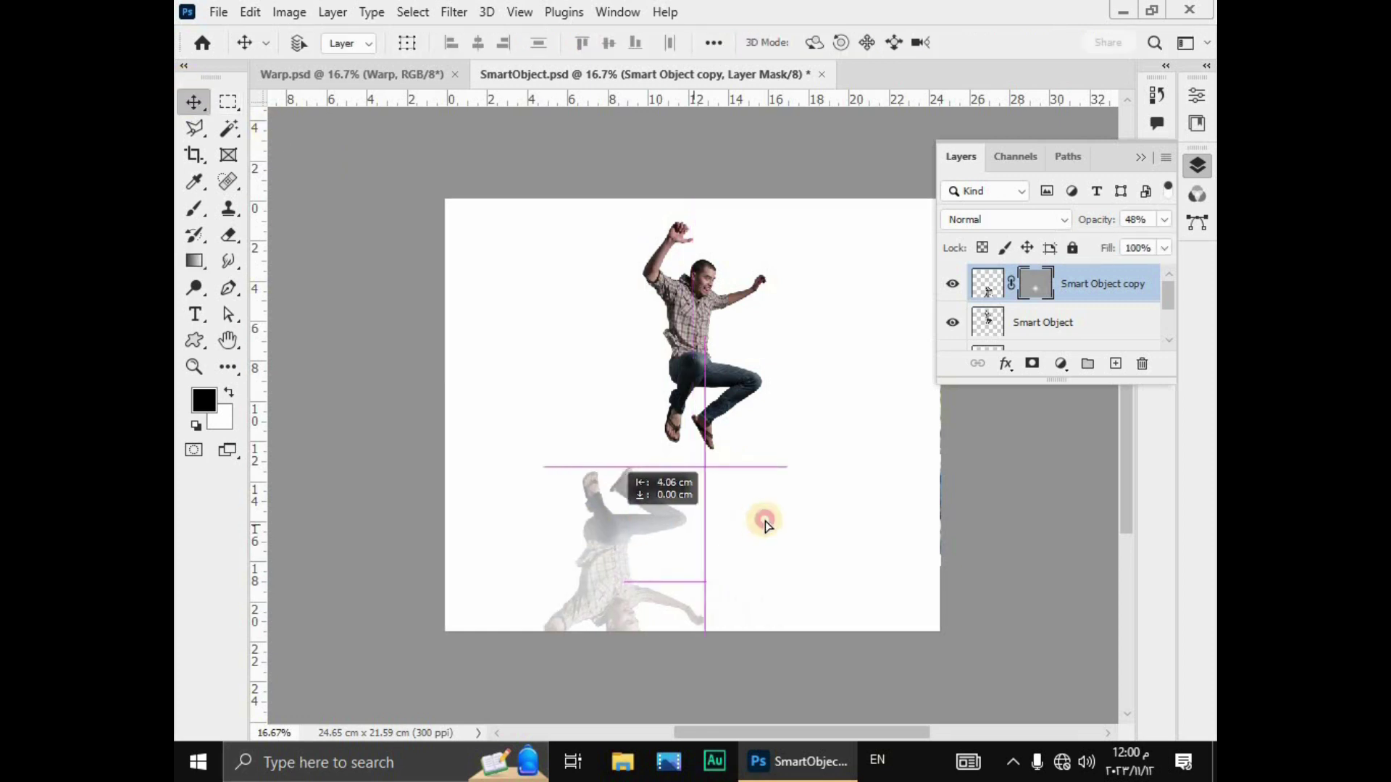
{"action": "left_click_drag", "start_coordinate": [611, 523], "coordinate": [577, 521]}
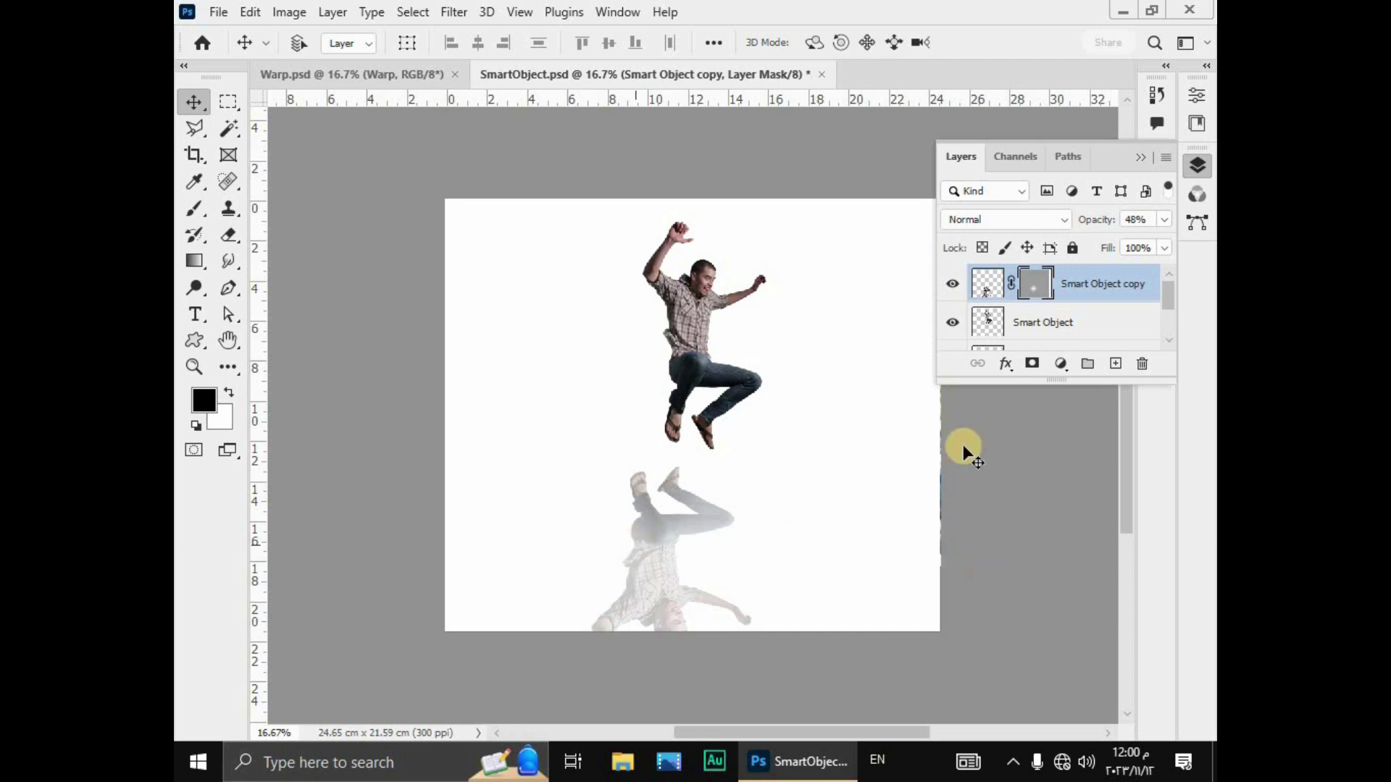
{"action": "left_click", "coordinate": [1002, 290]}
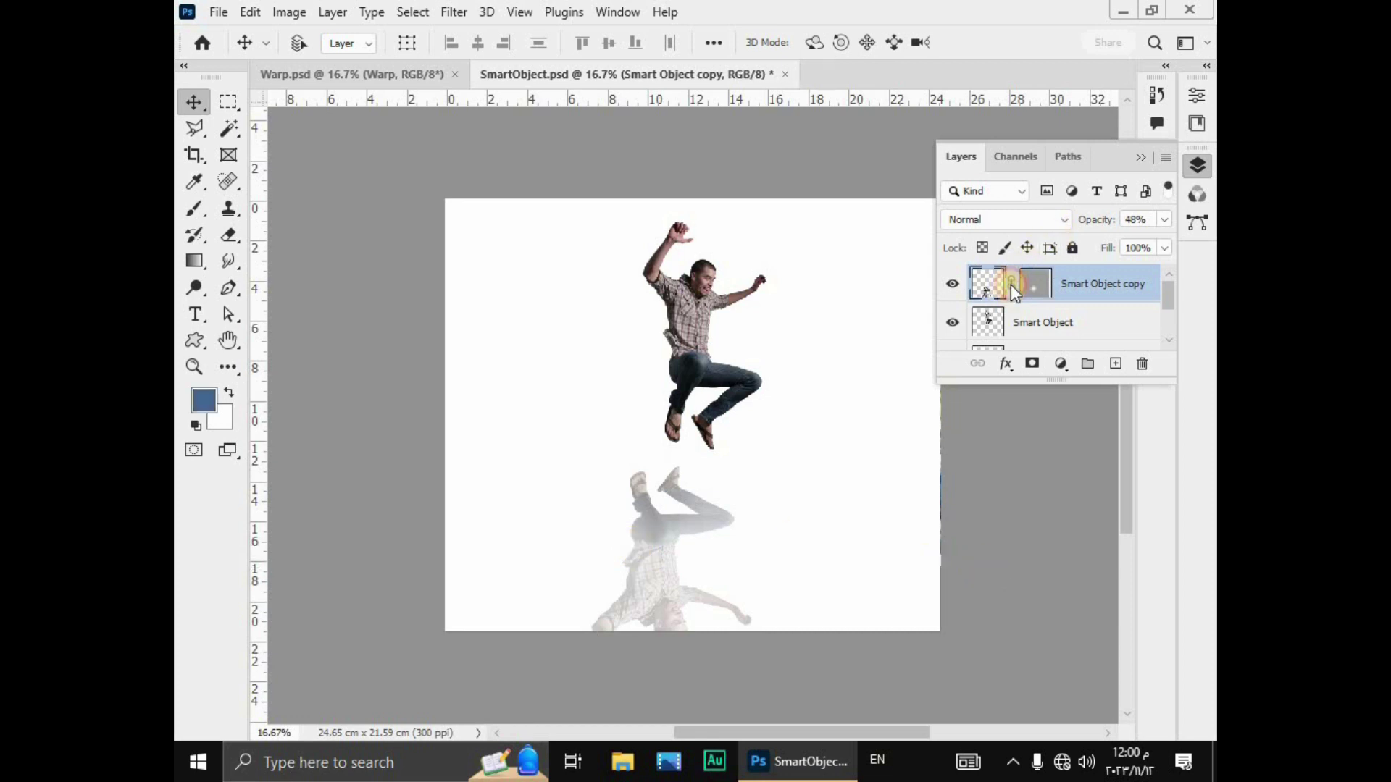
{"action": "left_click_drag", "start_coordinate": [642, 526], "coordinate": [675, 523]}
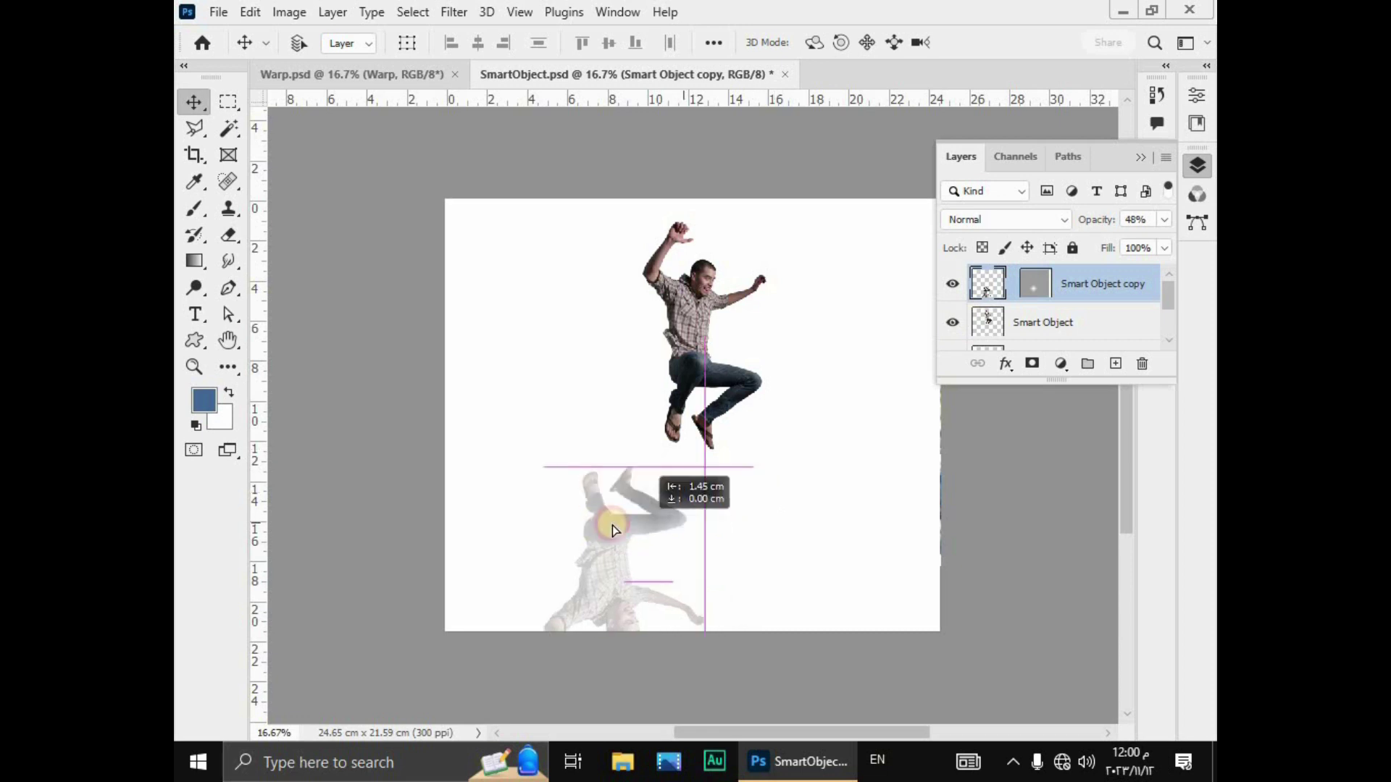
{"action": "left_click", "coordinate": [1031, 290]}
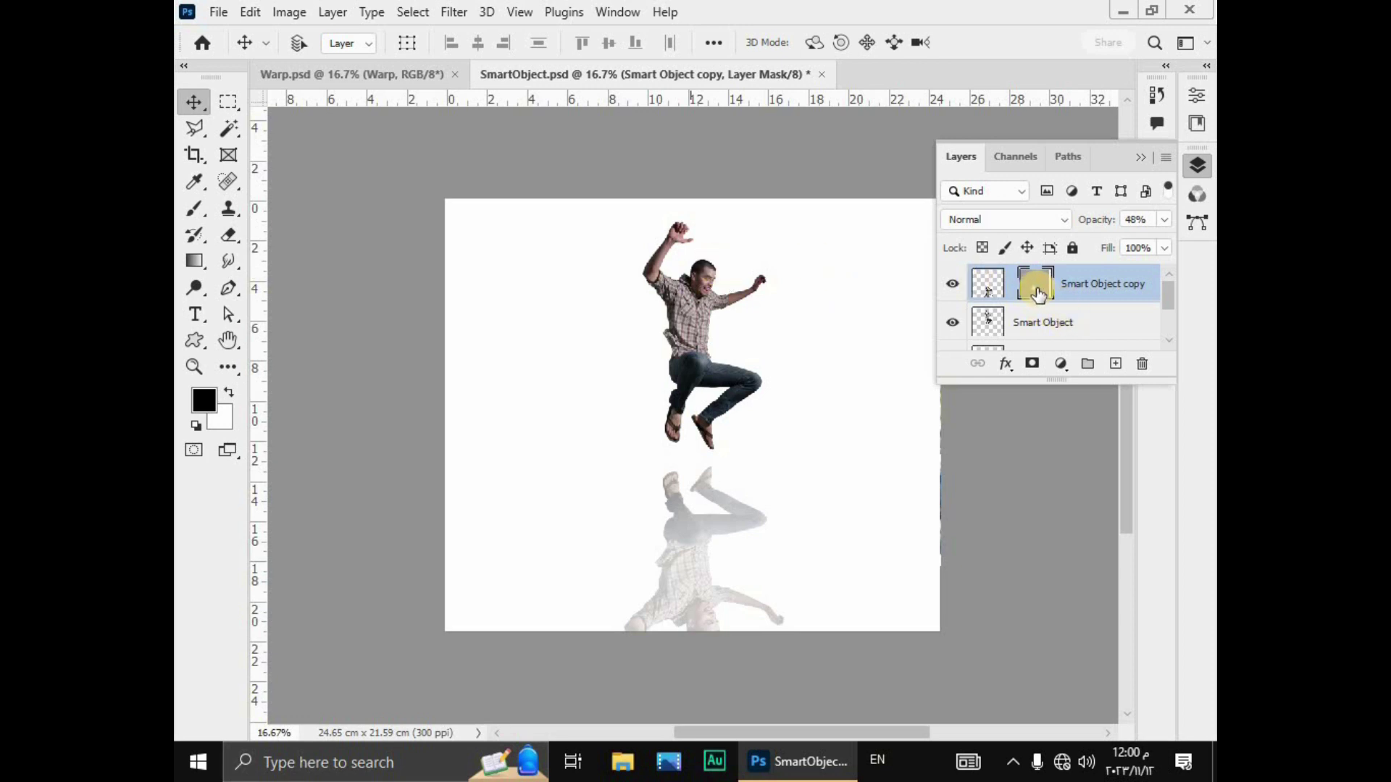
- Redraw a 100%-opacity black-to-white gradient on the reflection mask so it fades sooner
{"action": "left_click", "coordinate": [193, 261]}
{"action": "left_click", "coordinate": [812, 42]}
{"action": "left_click_drag", "start_coordinate": [957, 81], "coordinate": [947, 134]}
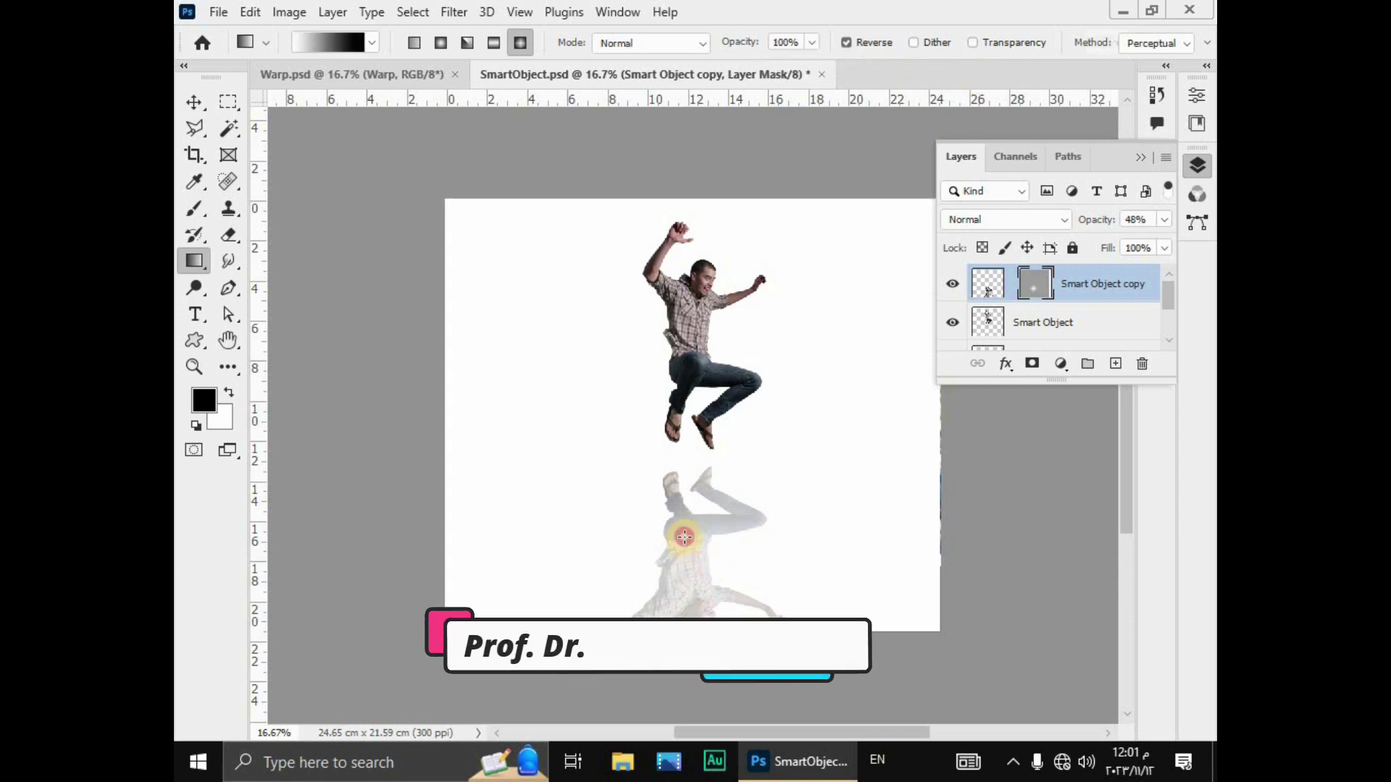
{"action": "left_click_drag", "start_coordinate": [686, 657], "coordinate": [681, 529]}
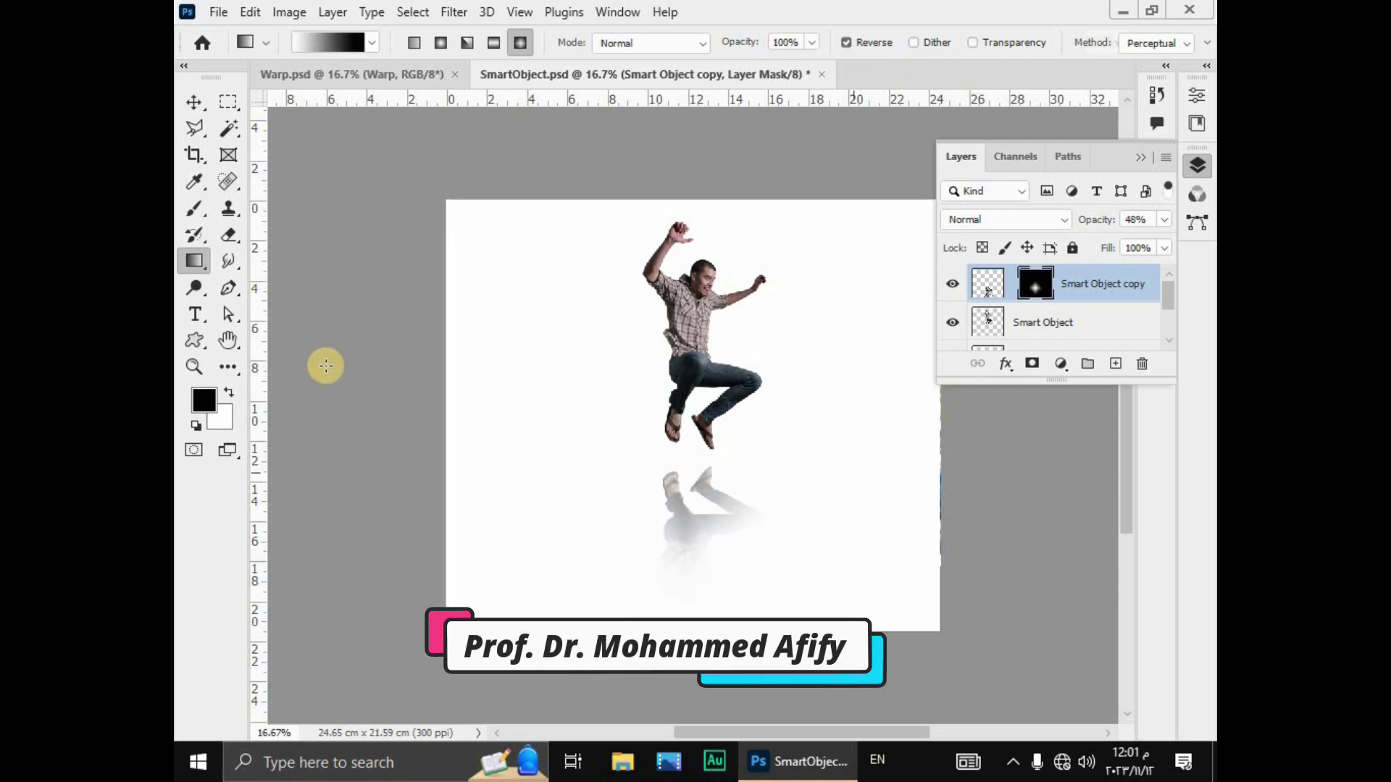
{"action": "key", "text": "v"}
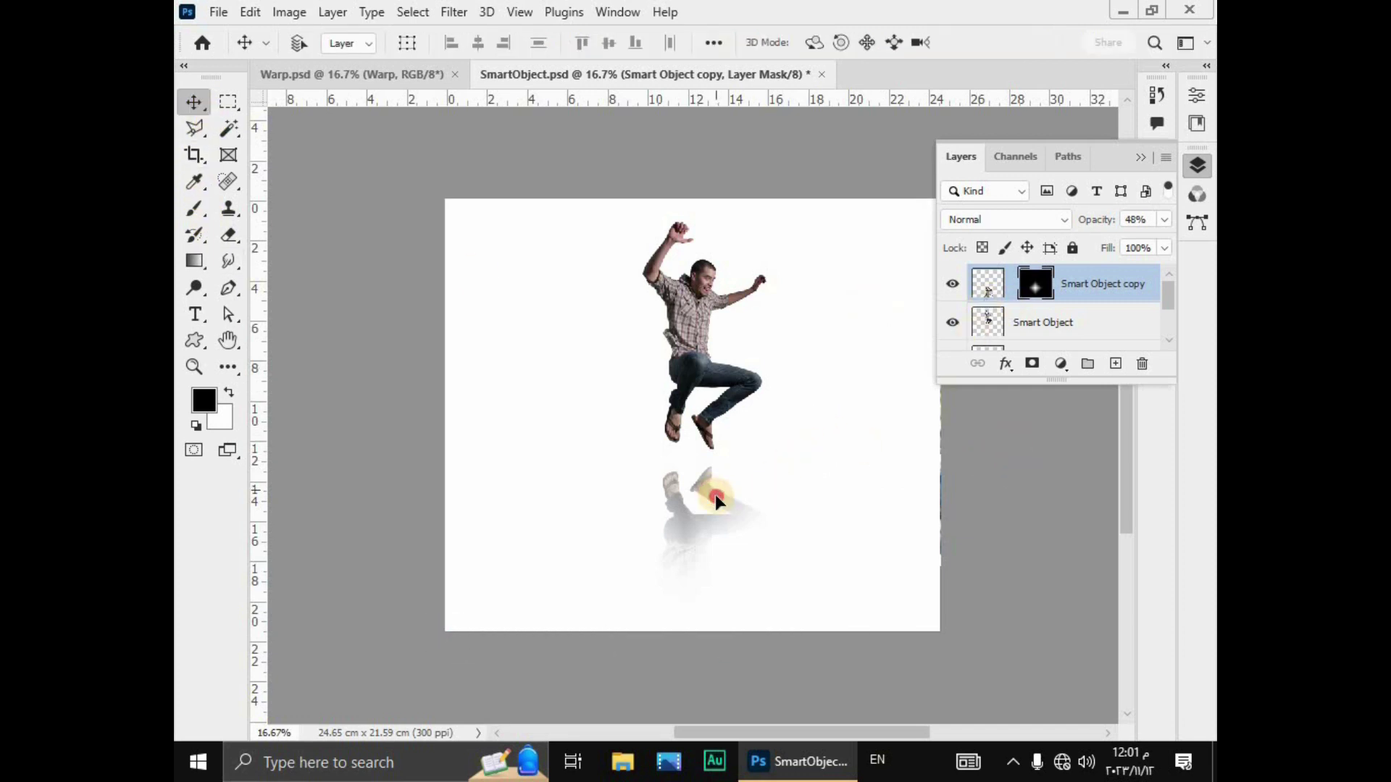
- Nudge the reflection slightly down and left so it sits just beneath the man's feet
{"action": "left_click_drag", "start_coordinate": [716, 495], "coordinate": [717, 495]}
{"action": "left_click", "coordinate": [990, 289]}
{"action": "mouse_move", "coordinate": [696, 573]}
{"action": "left_mouse_down"}
{"action": "mouse_move", "coordinate": [683, 472]}
{"action": "mouse_move", "coordinate": [678, 513]}
{"action": "left_mouse_up"}
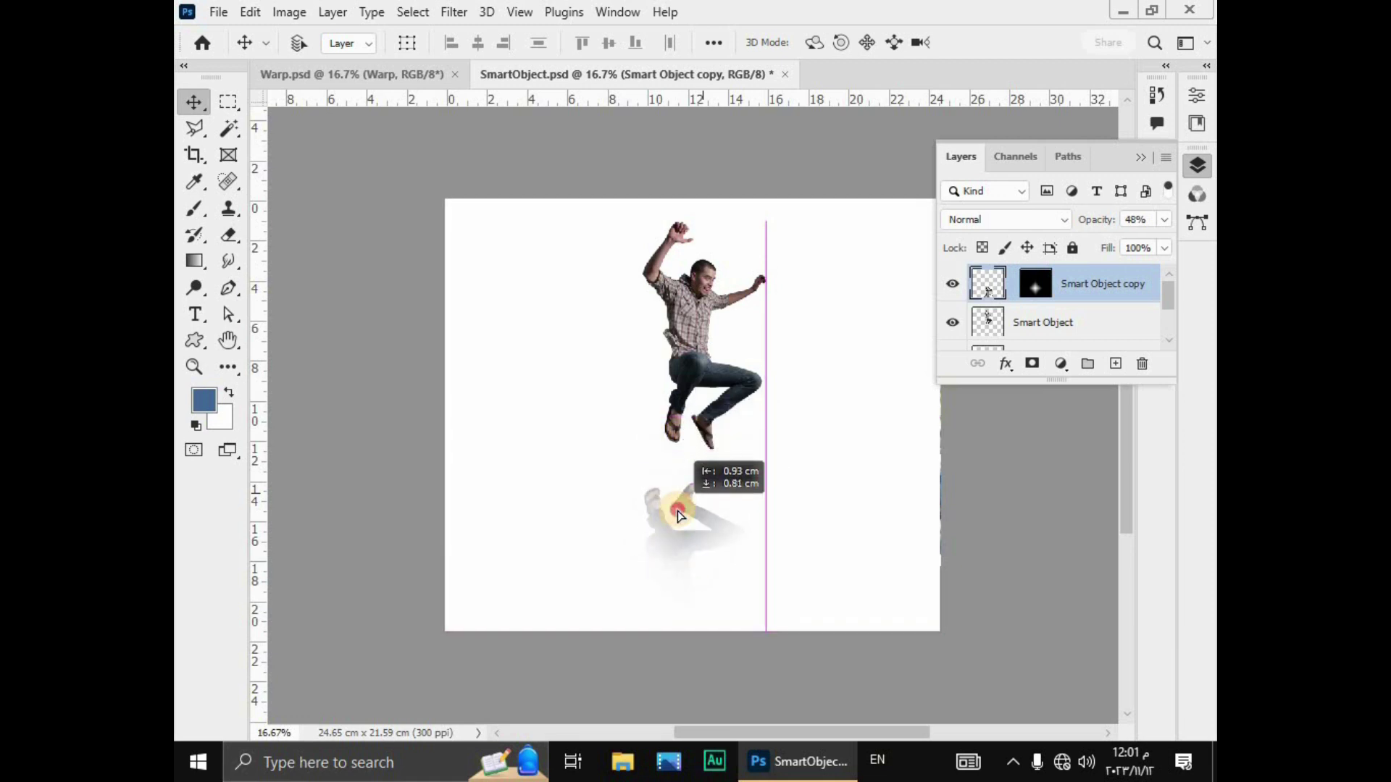
{"action": "left_click_drag", "start_coordinate": [679, 512], "coordinate": [675, 515]}
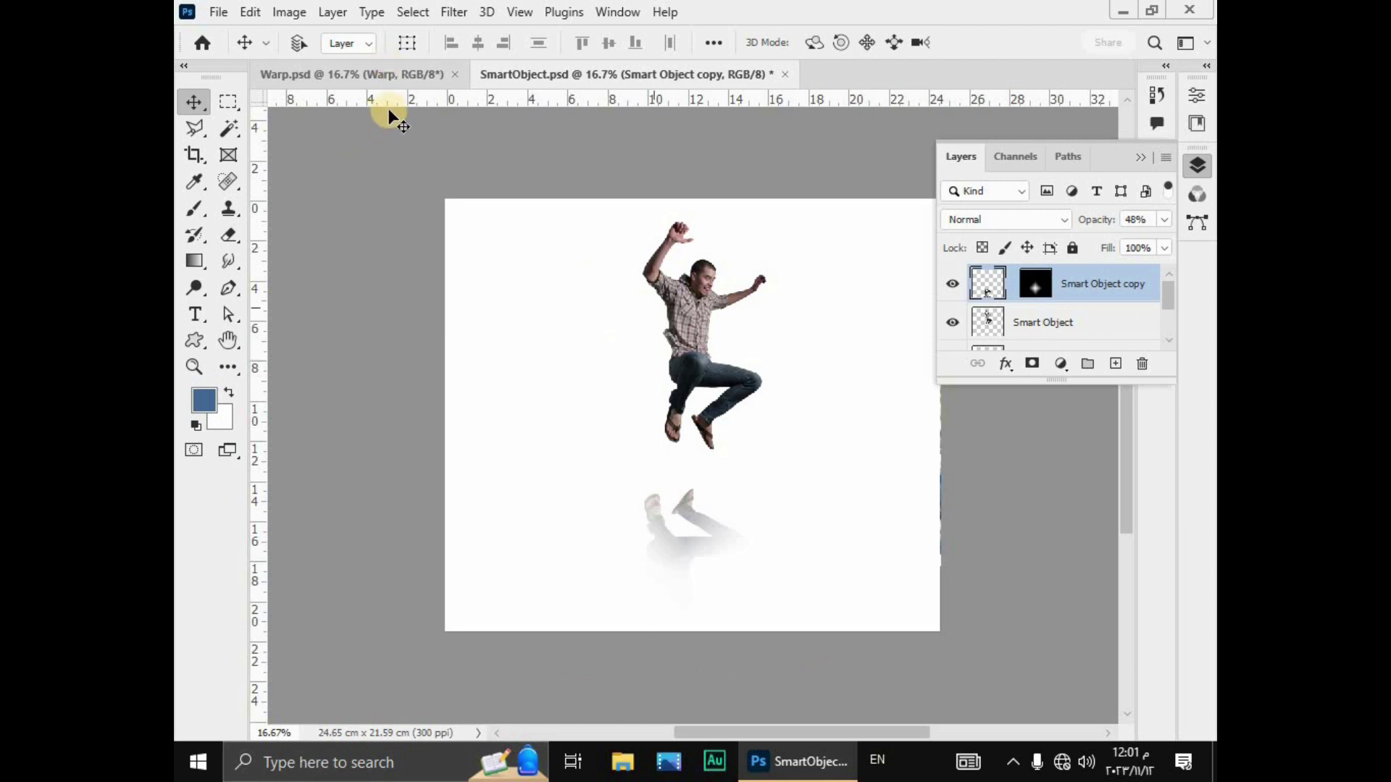
- Select the upright Smart Object figure layer and put it into Warp transform mode
{"action": "right_click", "coordinate": [695, 301]}
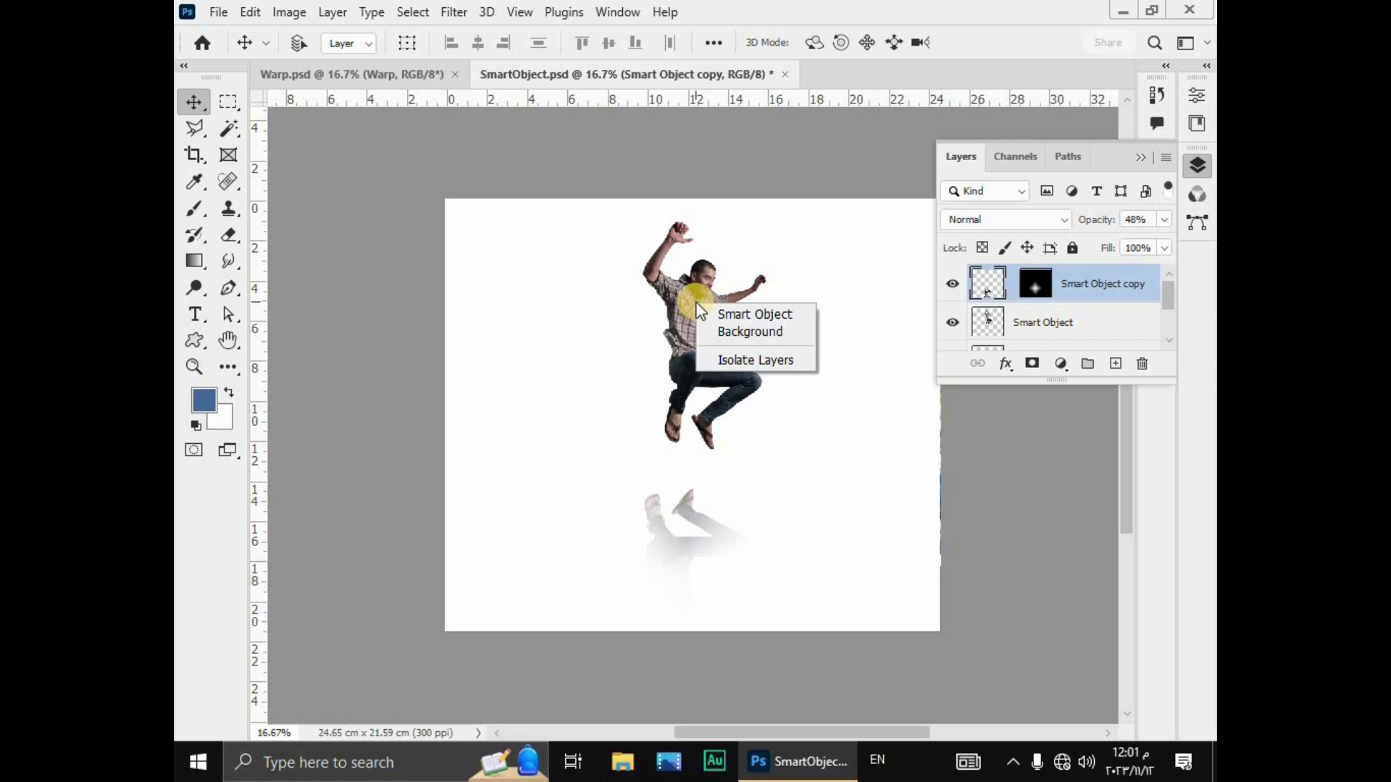
{"action": "left_click", "coordinate": [885, 308]}
{"action": "right_click", "coordinate": [692, 335]}
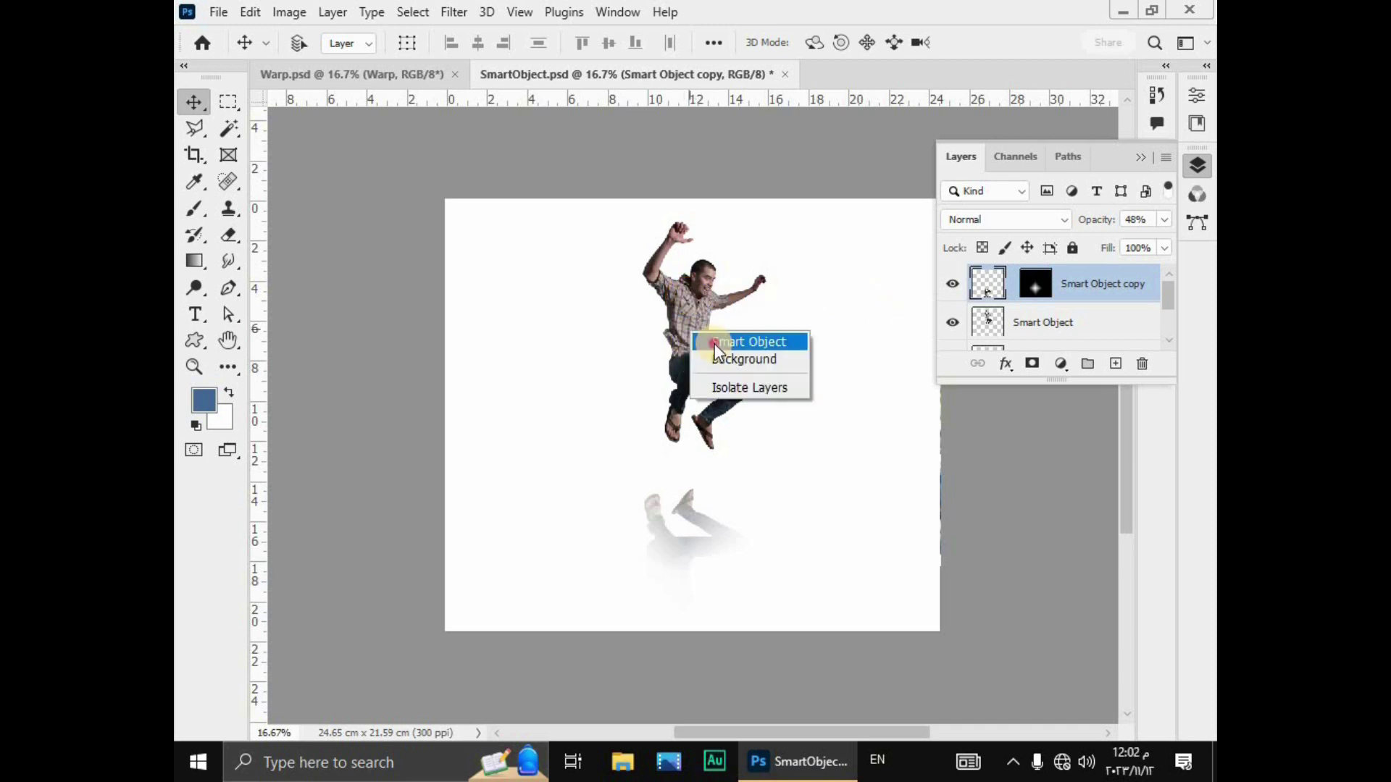
{"action": "left_click", "coordinate": [713, 341]}
{"action": "key", "text": "ctrl+t"}
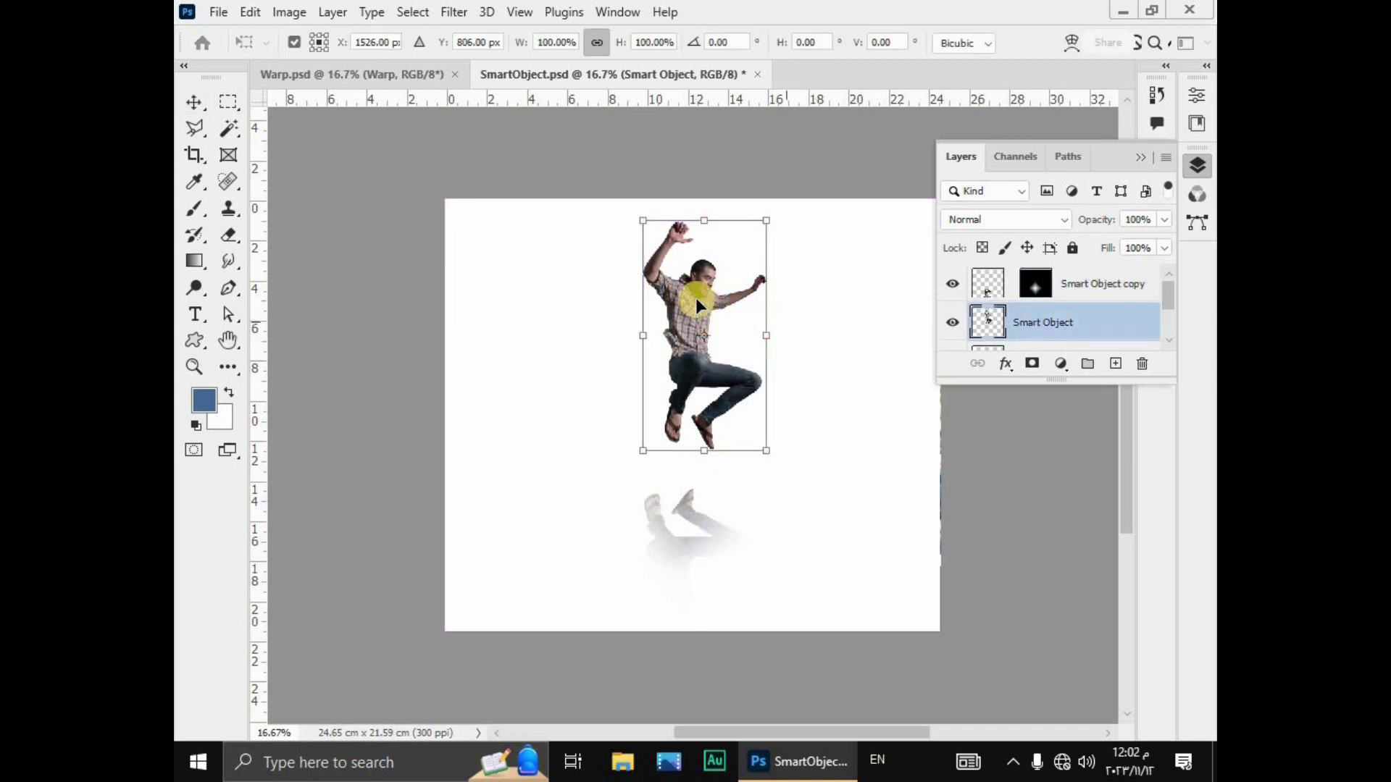
{"action": "right_click", "coordinate": [697, 300]}
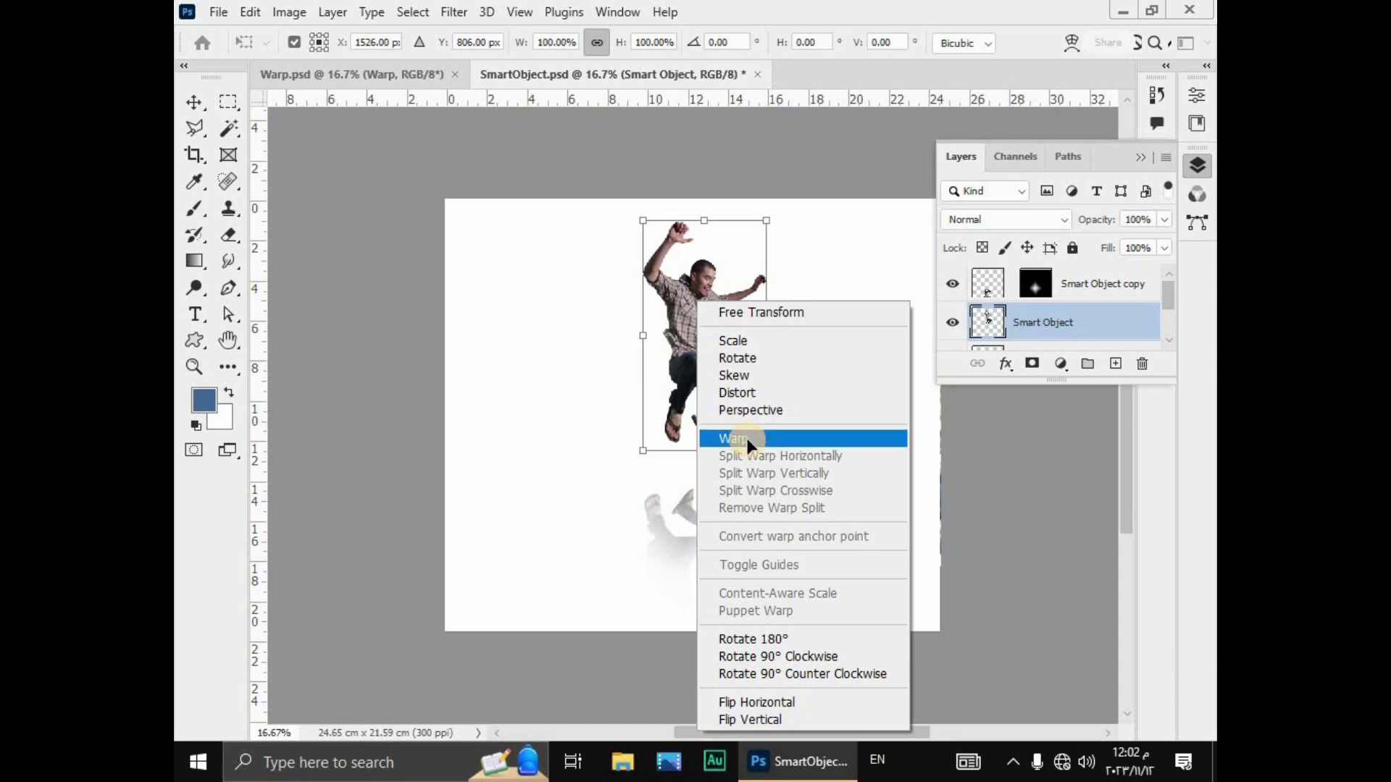
{"action": "left_click", "coordinate": [747, 438]}
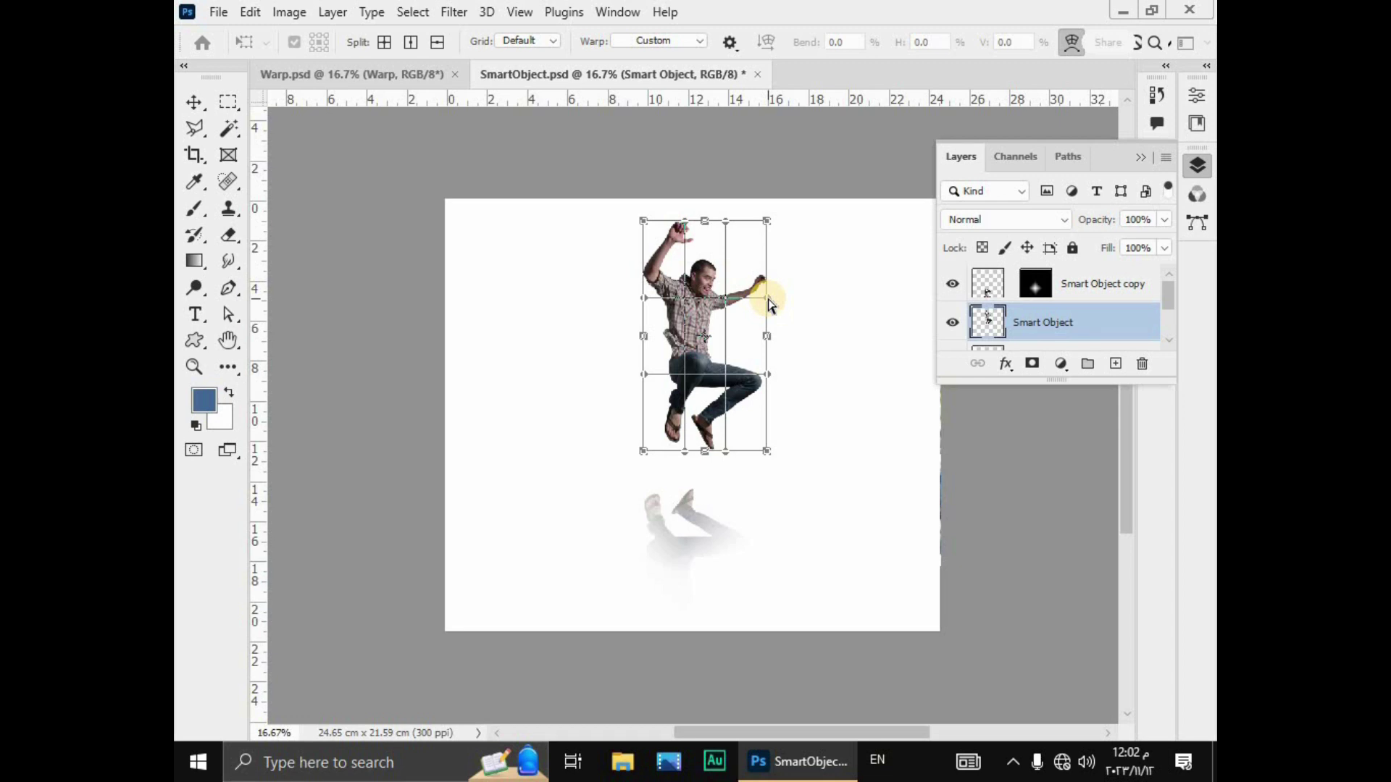
- Bulge the figure's sides outward, shift its torso and legs right, and apply the warp
{"action": "left_click_drag", "start_coordinate": [767, 298], "coordinate": [795, 298]}
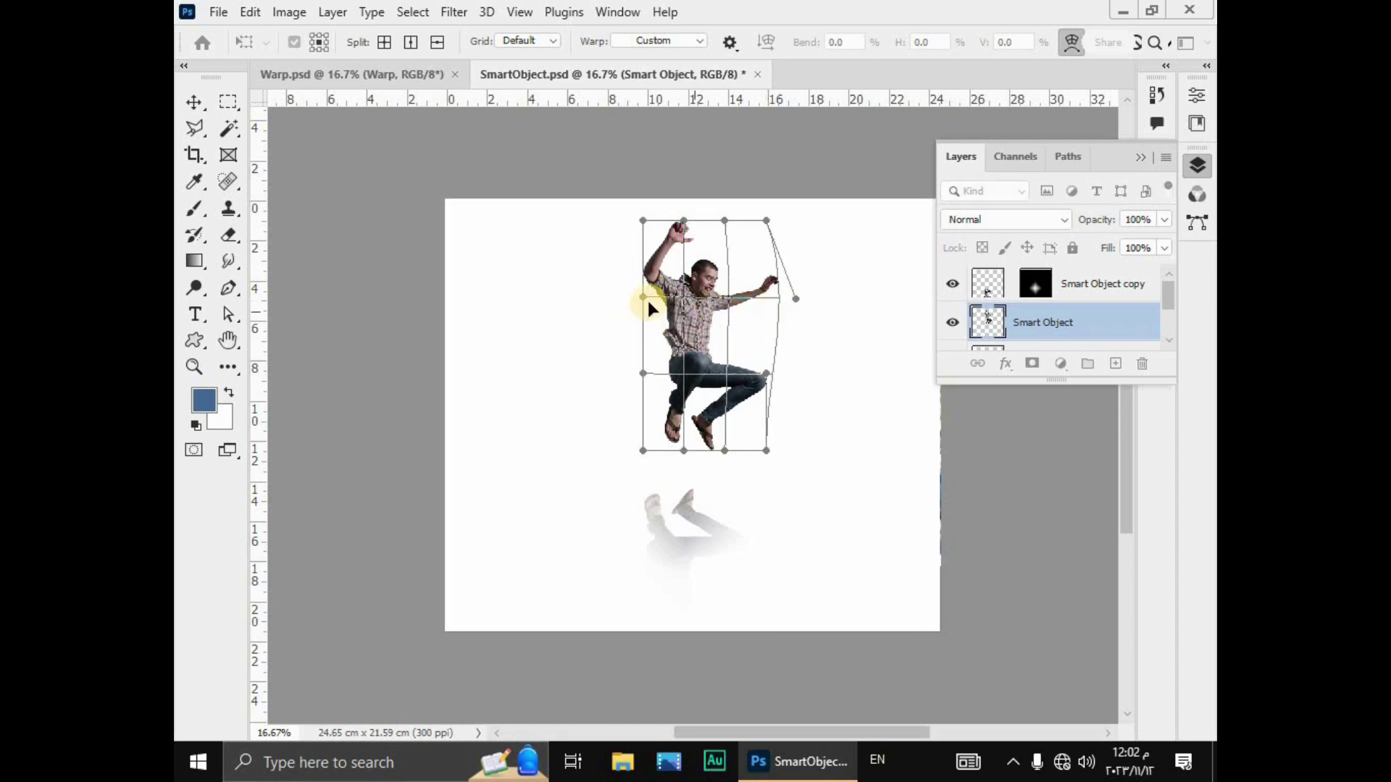
{"action": "left_click_drag", "start_coordinate": [644, 298], "coordinate": [589, 295]}
{"action": "left_click_drag", "start_coordinate": [642, 373], "coordinate": [595, 373]}
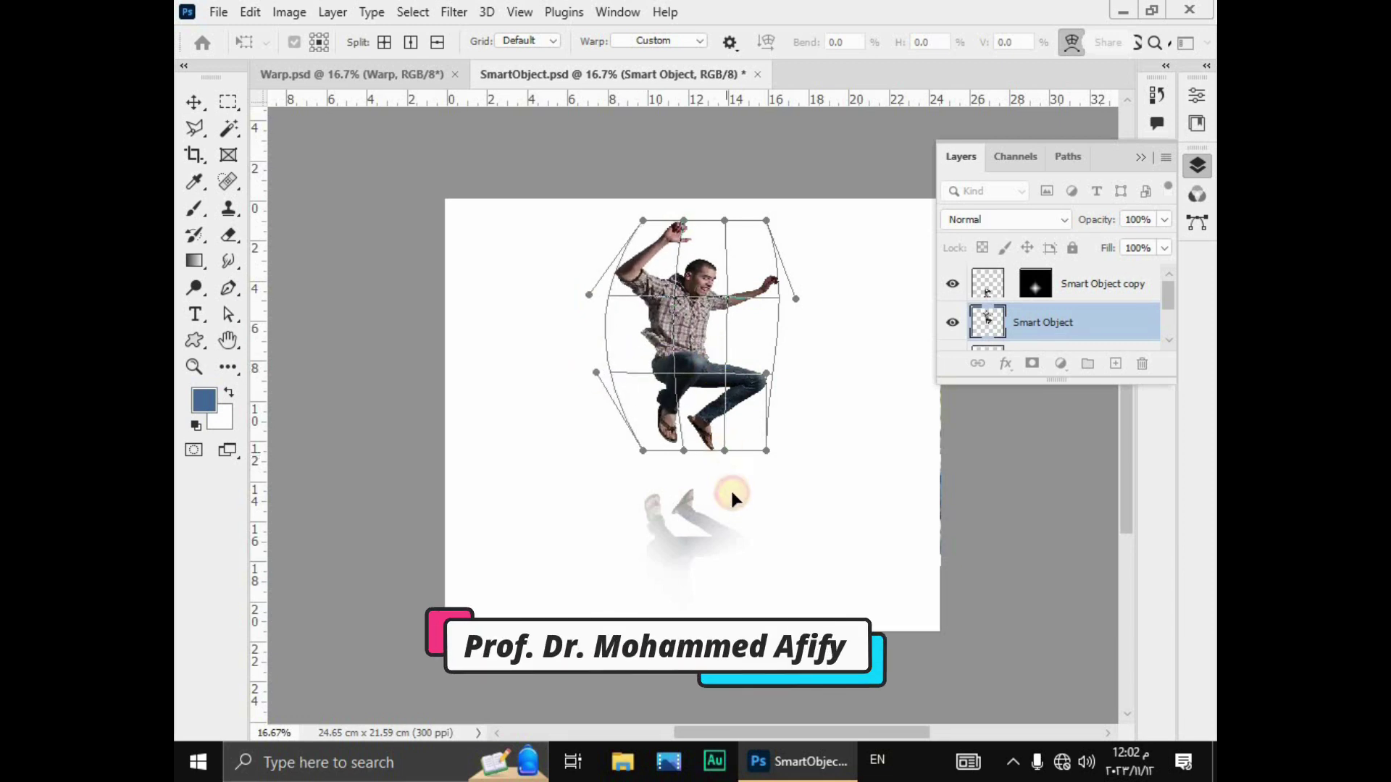
{"action": "left_click_drag", "start_coordinate": [732, 496], "coordinate": [734, 499]}
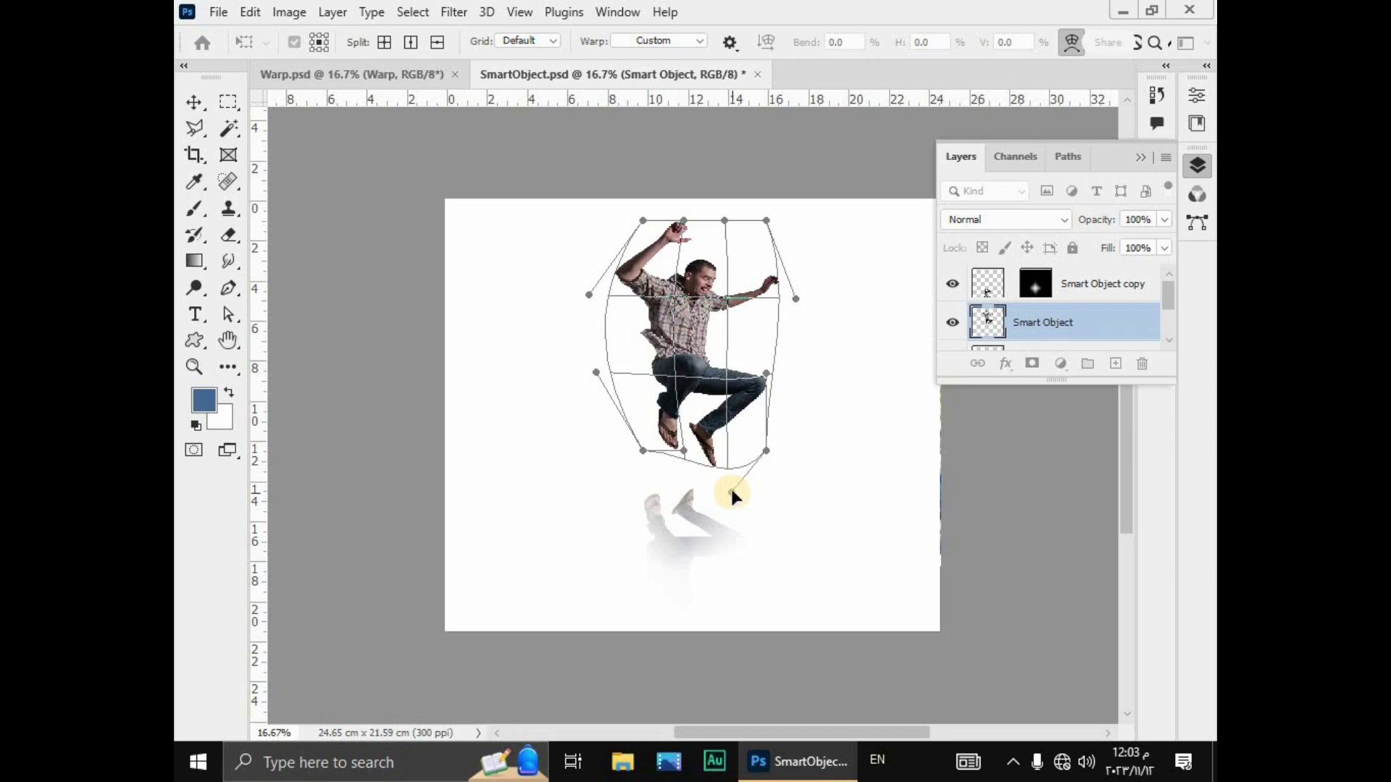
{"action": "mouse_move", "coordinate": [640, 375]}
{"action": "left_mouse_down"}
{"action": "mouse_move", "coordinate": [721, 374]}
{"action": "mouse_move", "coordinate": [700, 387]}
{"action": "mouse_move", "coordinate": [700, 374]}
{"action": "left_mouse_up"}
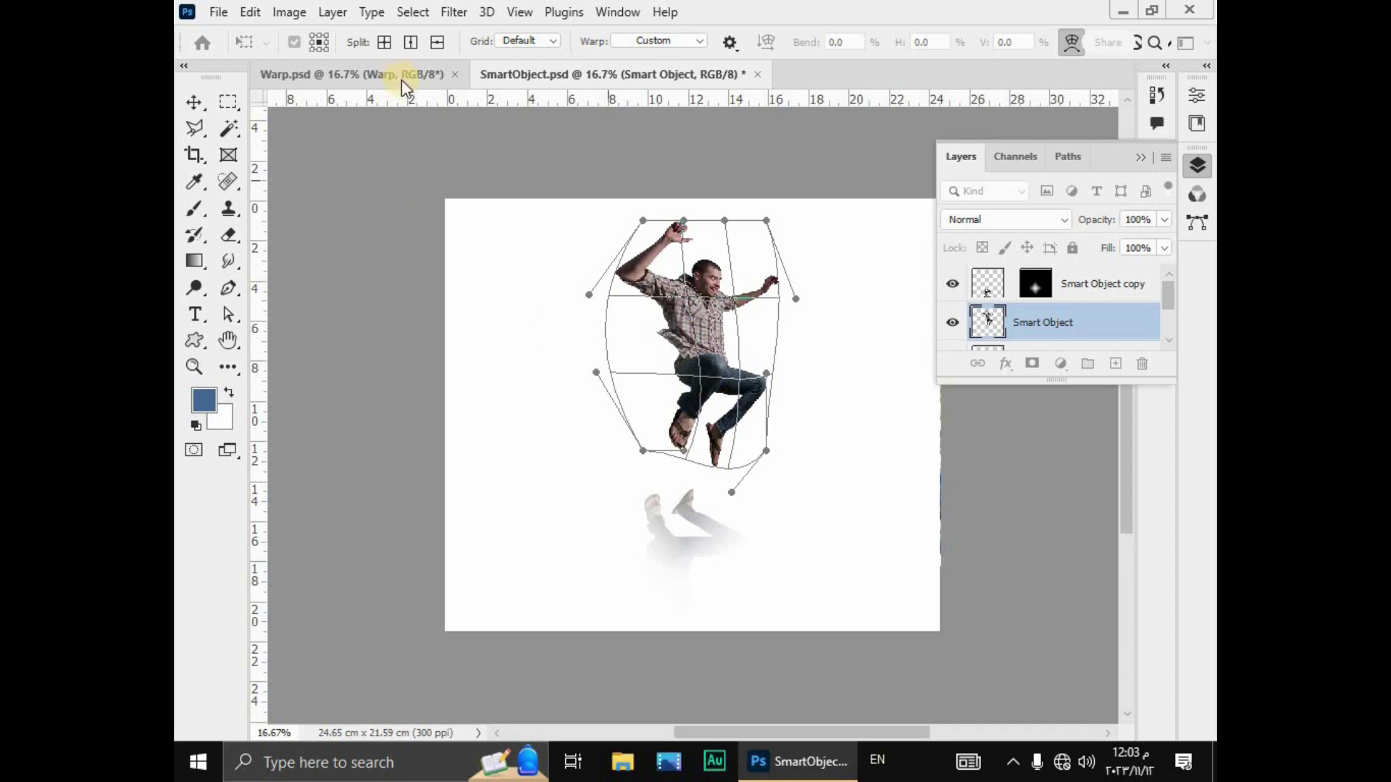
{"action": "key", "text": "Return"}
- Start Edit > Puppet Warp on the figure and zoom in twice
{"action": "left_click", "coordinate": [246, 13]}
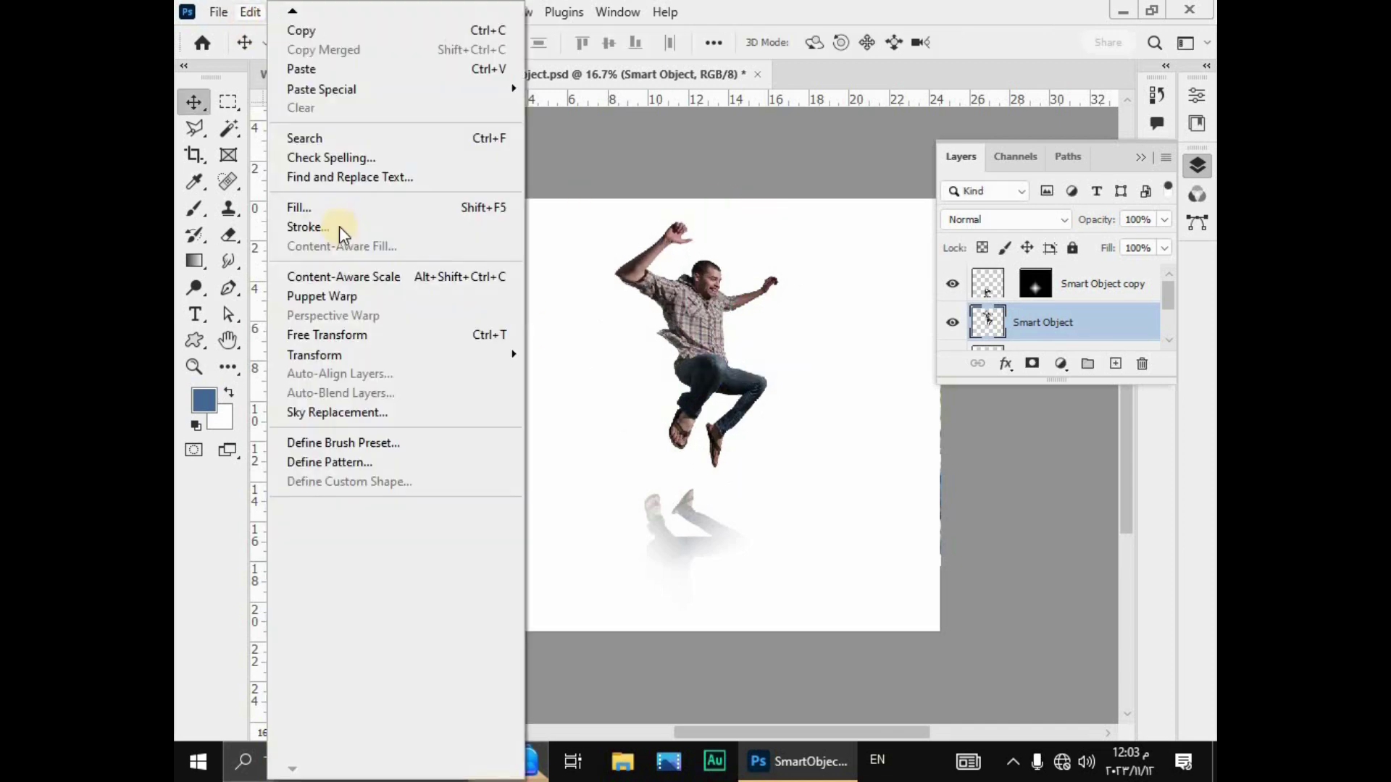
{"action": "left_click", "coordinate": [358, 297]}
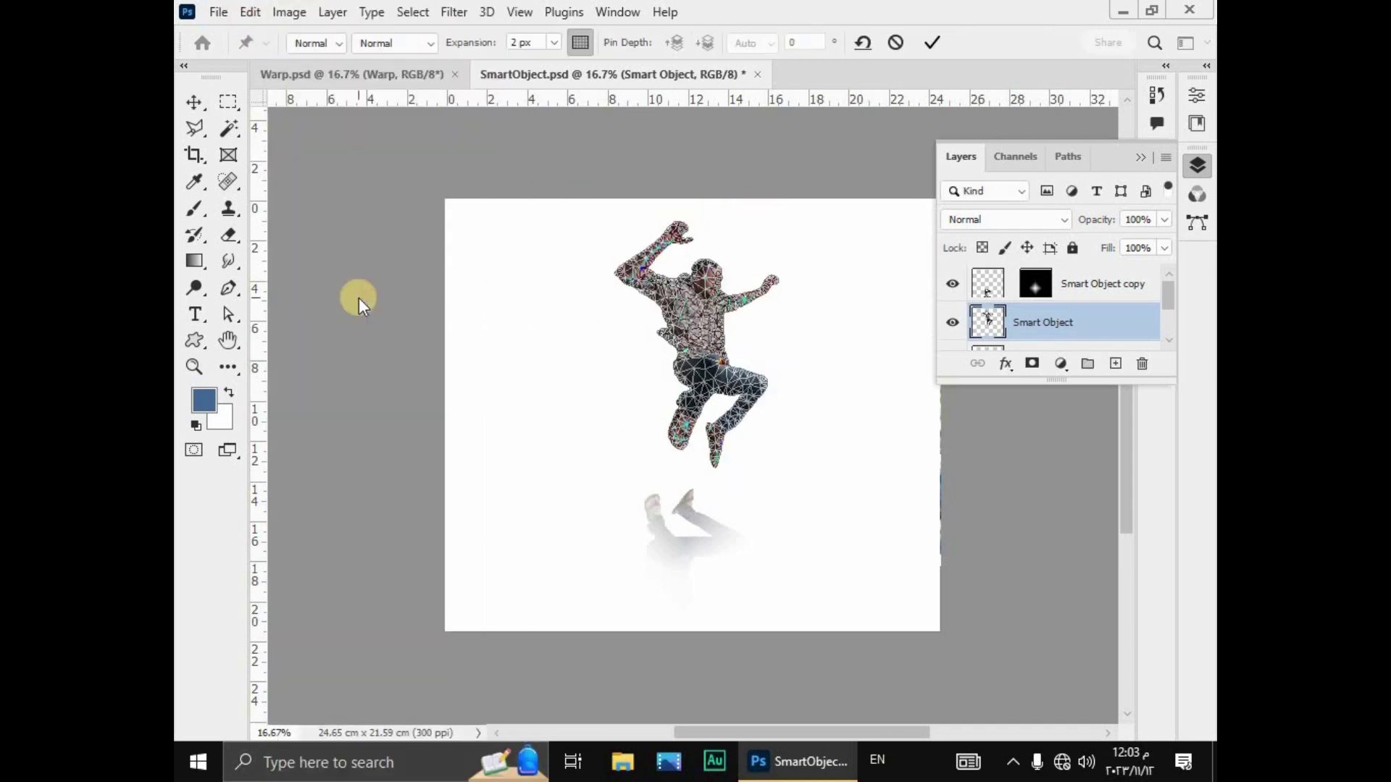
{"action": "key", "text": "ctrl+plus"}
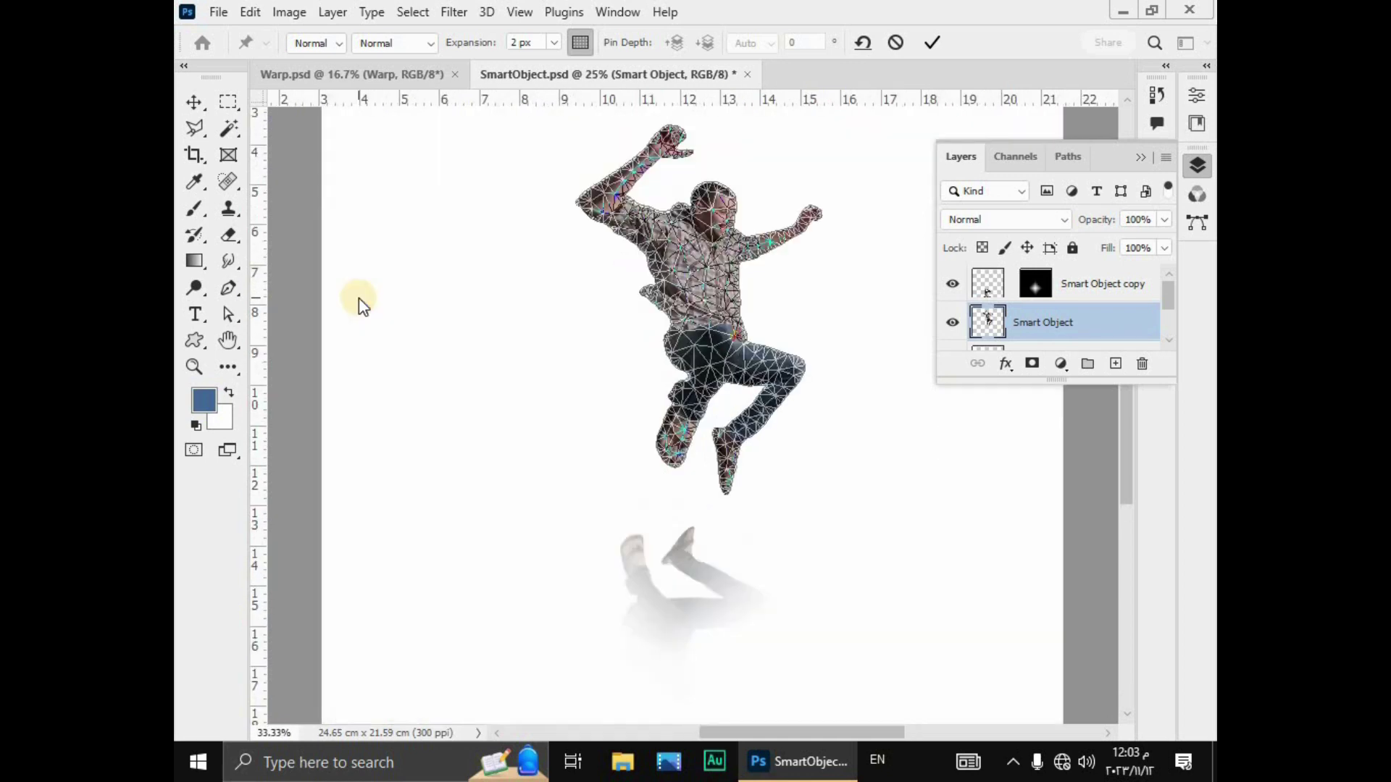
{"action": "key", "text": "ctrl+plus"}
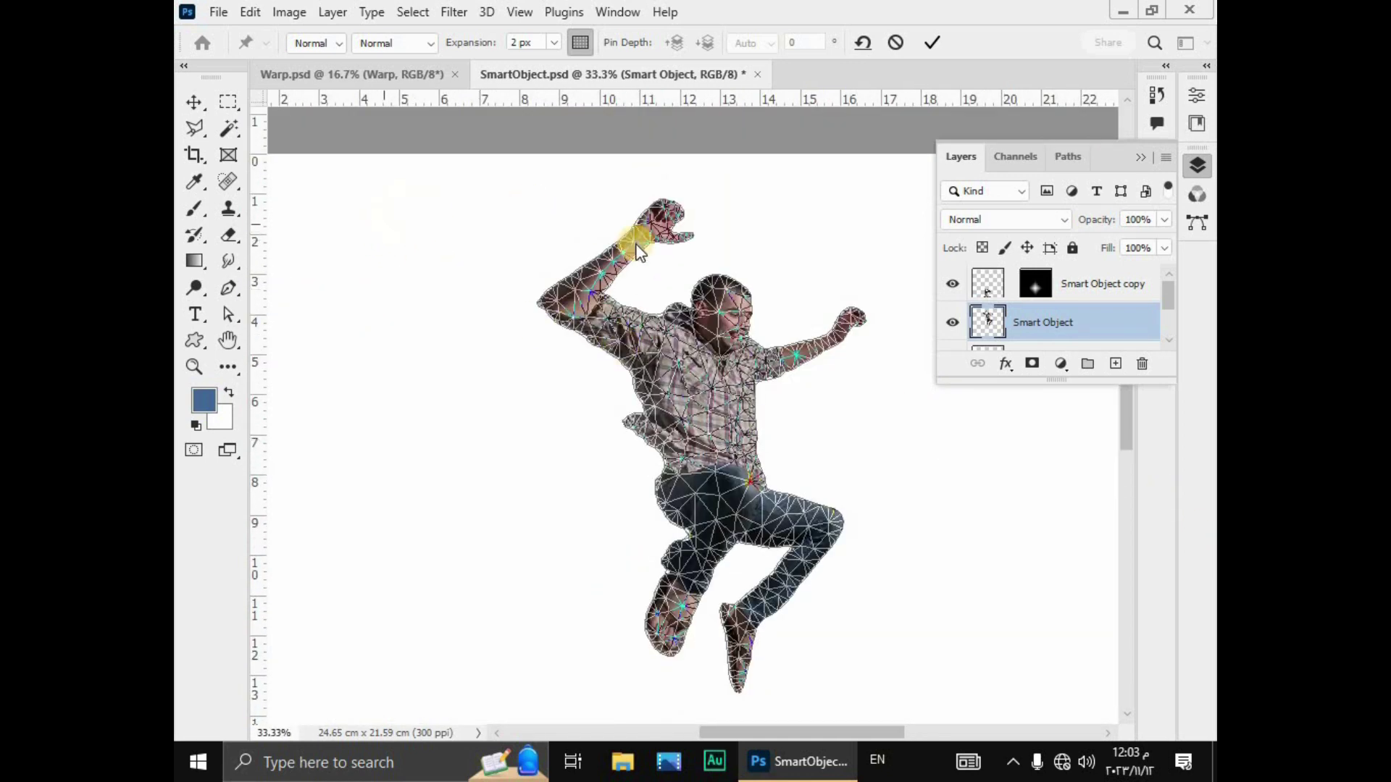
- Place Puppet Warp pins on the wrist, elbow, shoulders, chest, forearm and both hands
{"action": "left_click", "coordinate": [647, 231]}
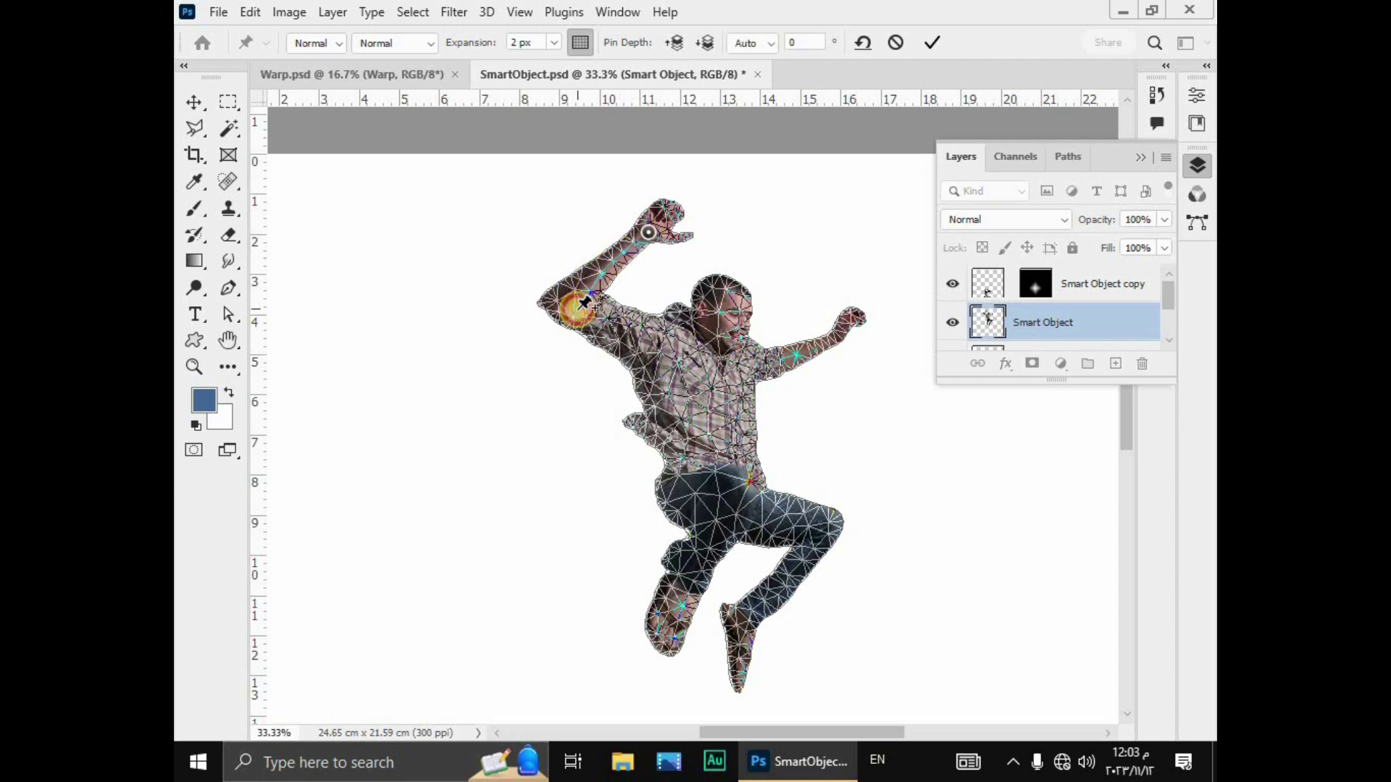
{"action": "left_click", "coordinate": [643, 342]}
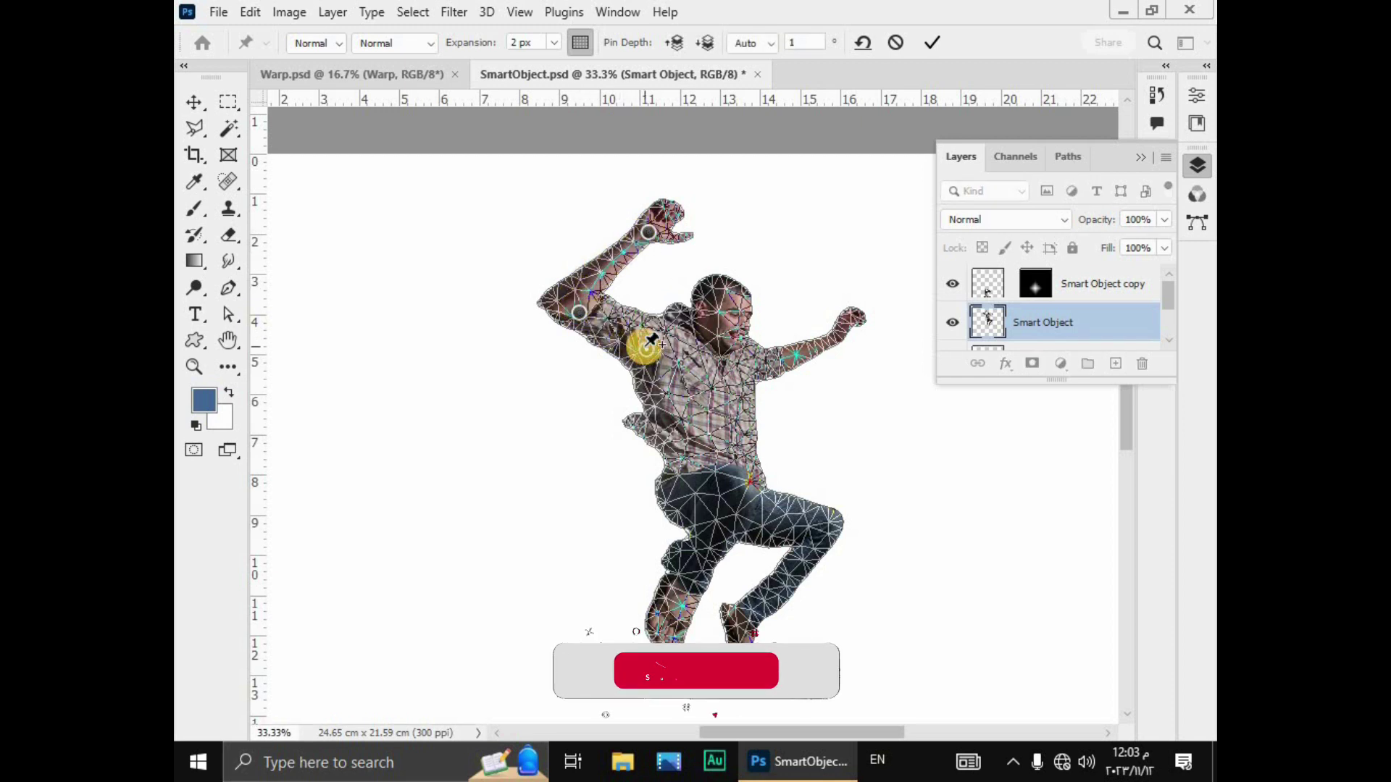
{"action": "left_click", "coordinate": [723, 352]}
{"action": "left_click", "coordinate": [763, 371]}
{"action": "left_click", "coordinate": [836, 333]}
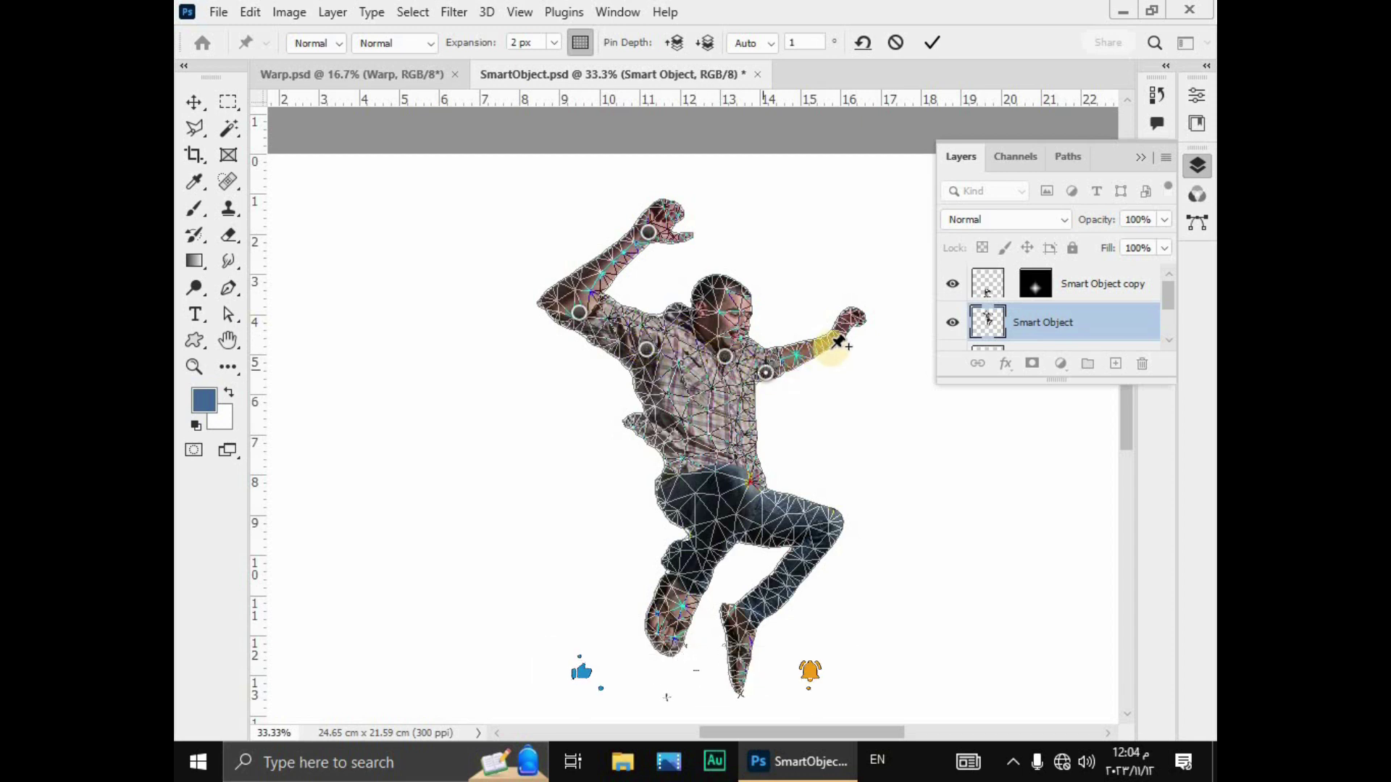
{"action": "left_click", "coordinate": [837, 337]}
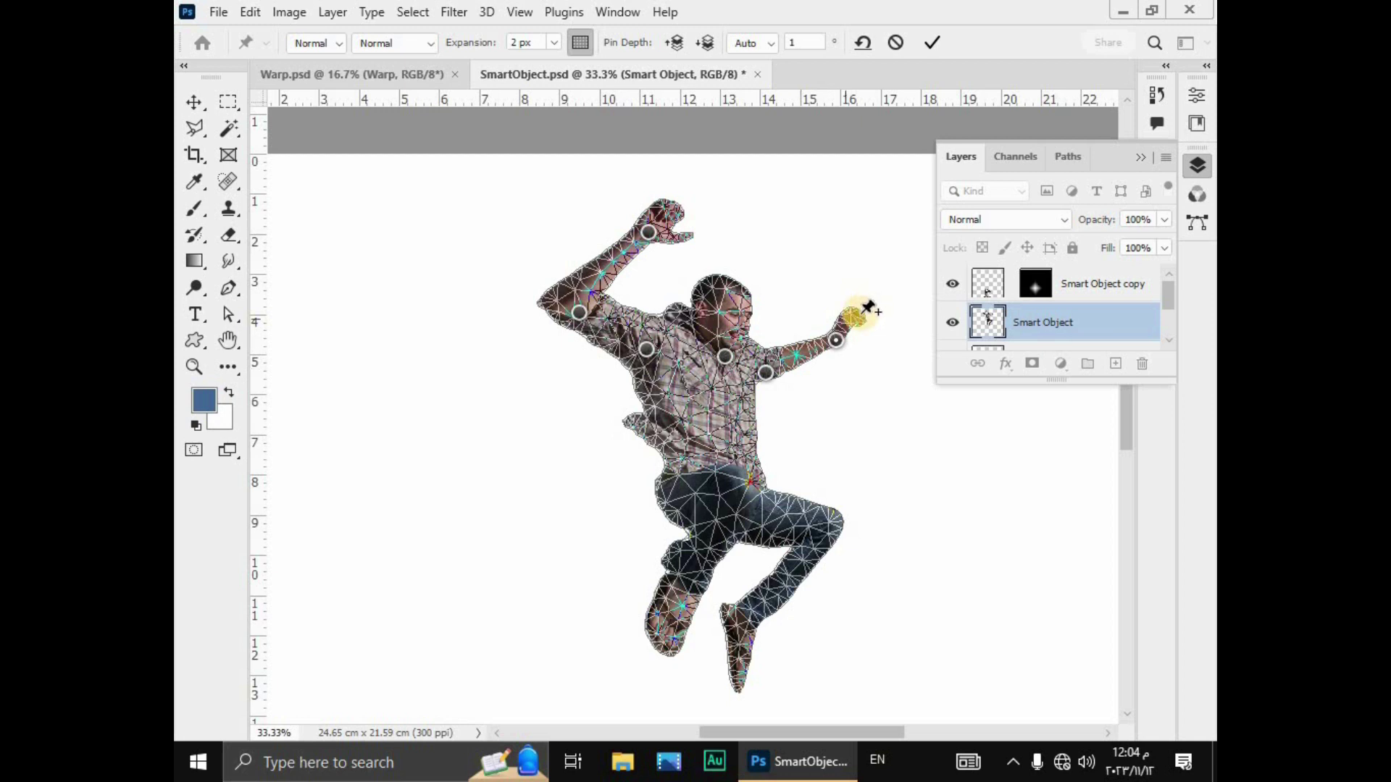
{"action": "left_click", "coordinate": [679, 210]}
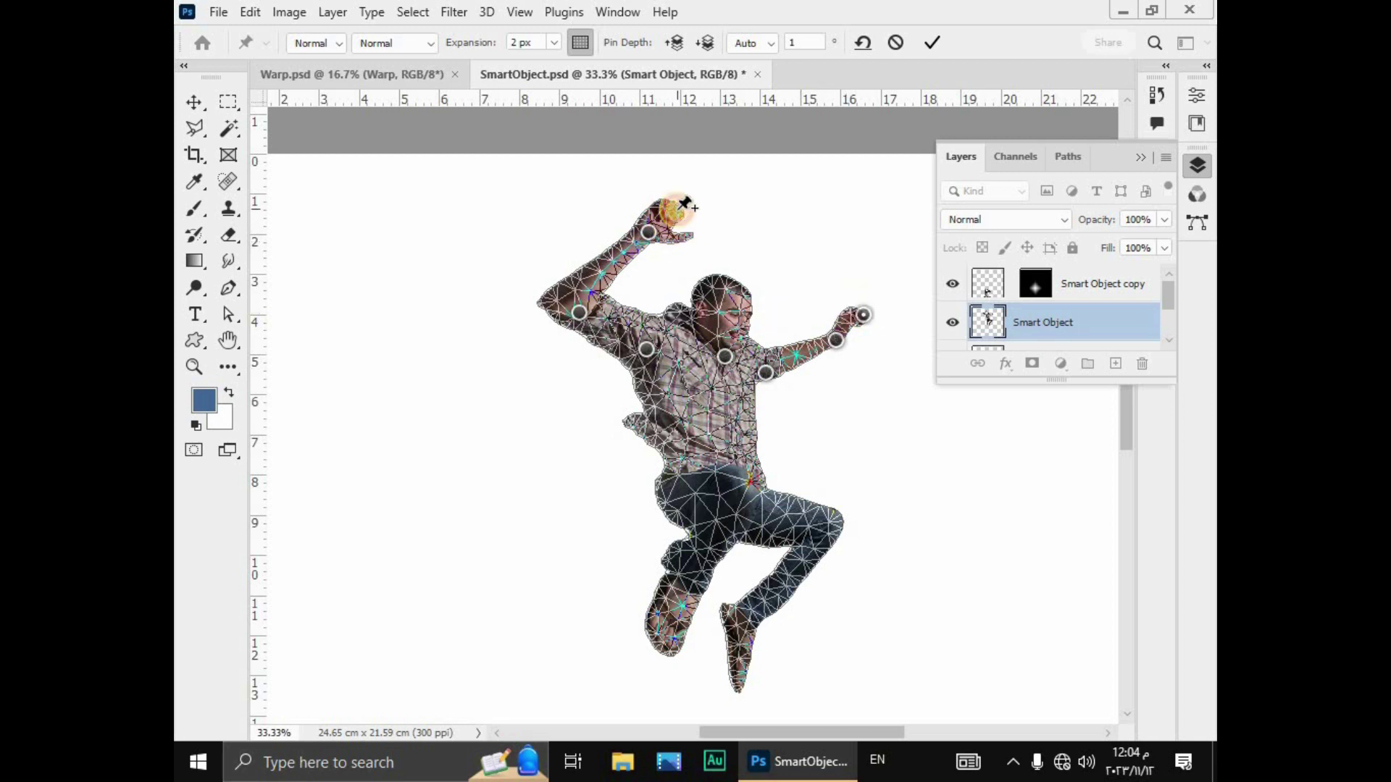
{"action": "left_click", "coordinate": [692, 238]}
- Drag the raised-hand pin down and left to bend the forearm, then pin the head
{"action": "left_click_drag", "start_coordinate": [694, 235], "coordinate": [679, 263]}
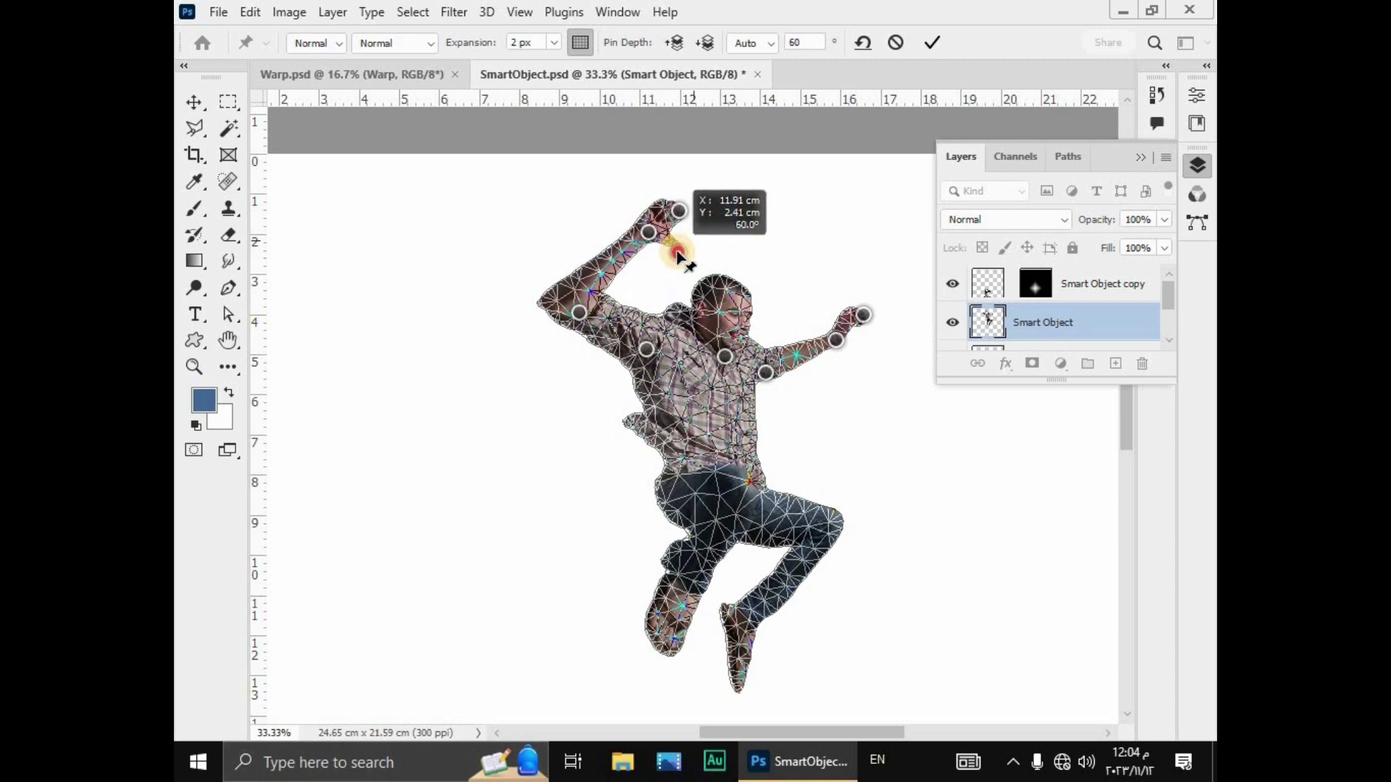
{"action": "left_click_drag", "start_coordinate": [678, 259], "coordinate": [679, 254]}
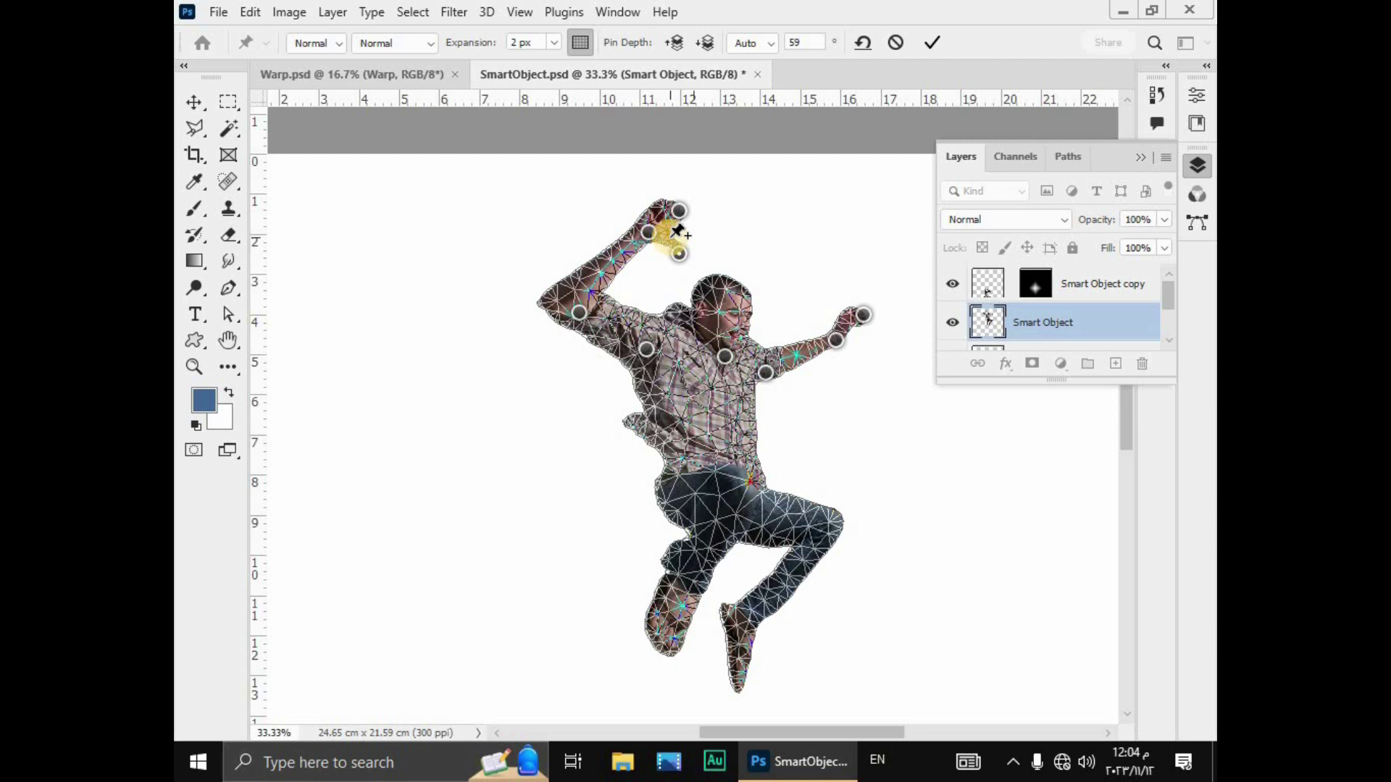
{"action": "left_click", "coordinate": [728, 285]}
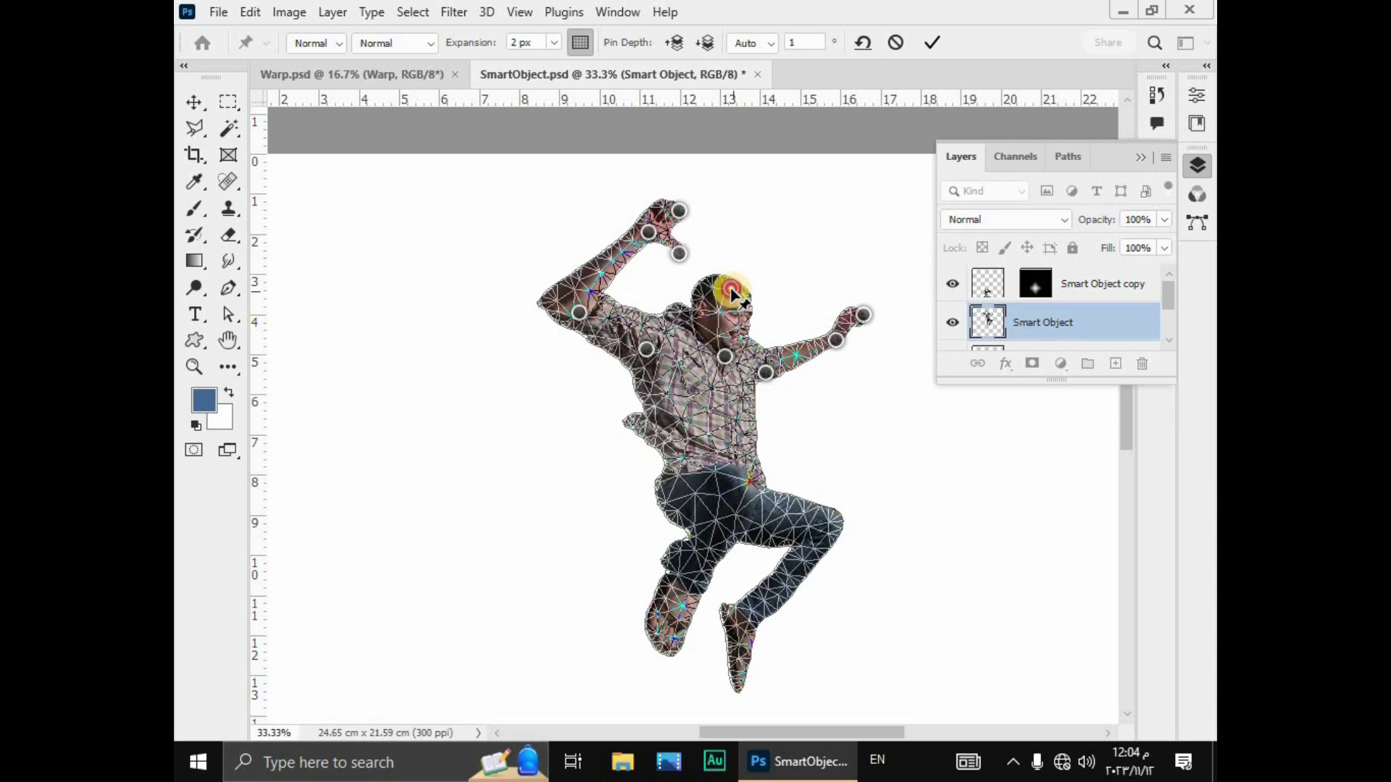
- Drag the head pin slightly left to tilt the man's head
{"action": "left_click_drag", "start_coordinate": [730, 287], "coordinate": [706, 279]}
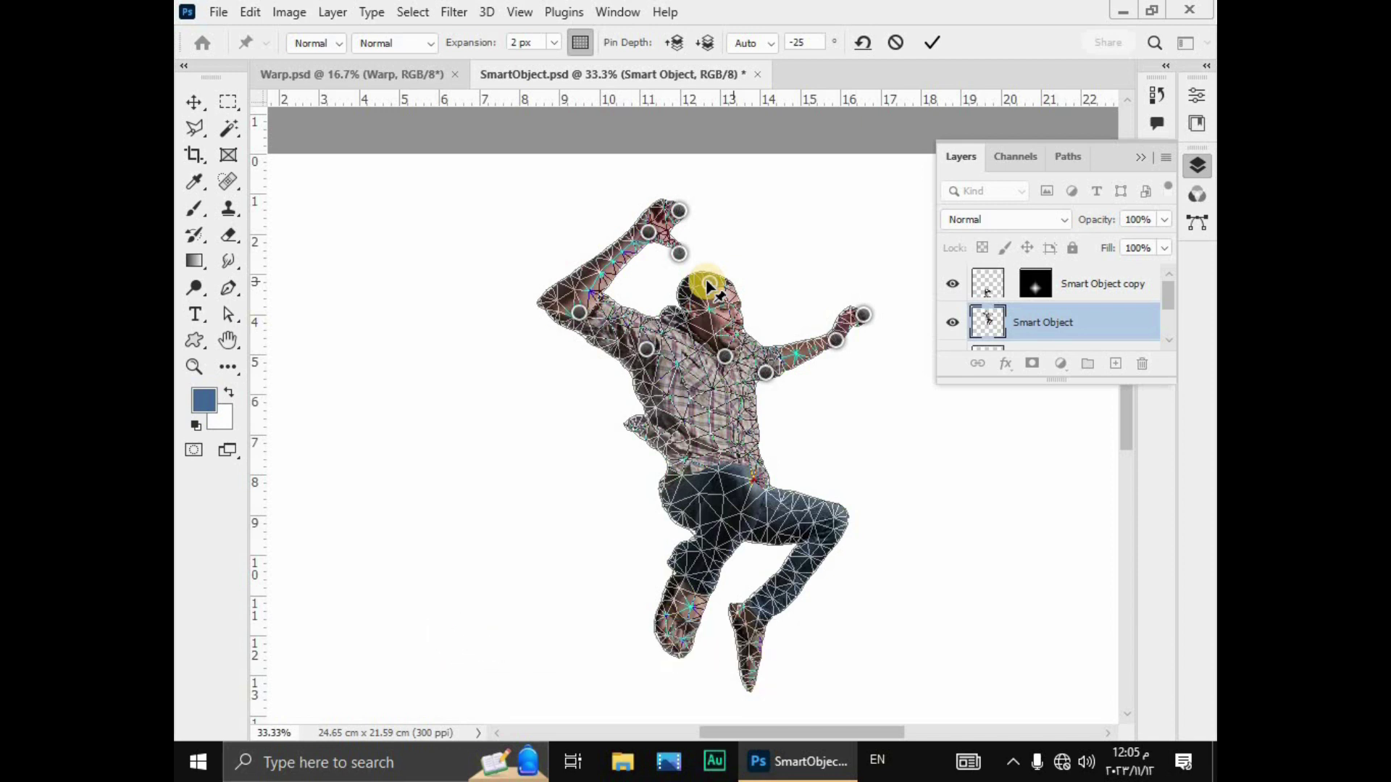
- Add a second Puppet Warp pin on the man's head
{"action": "left_click", "coordinate": [709, 283]}
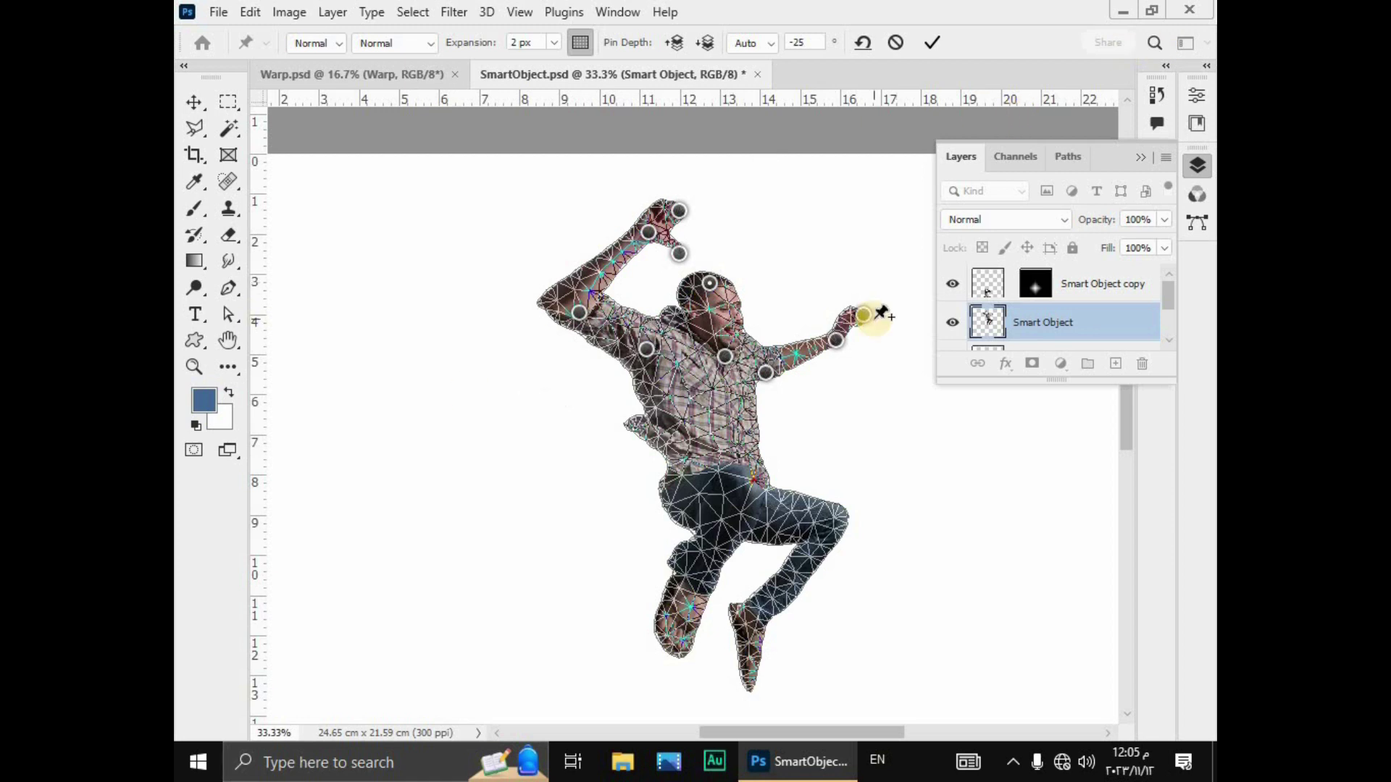